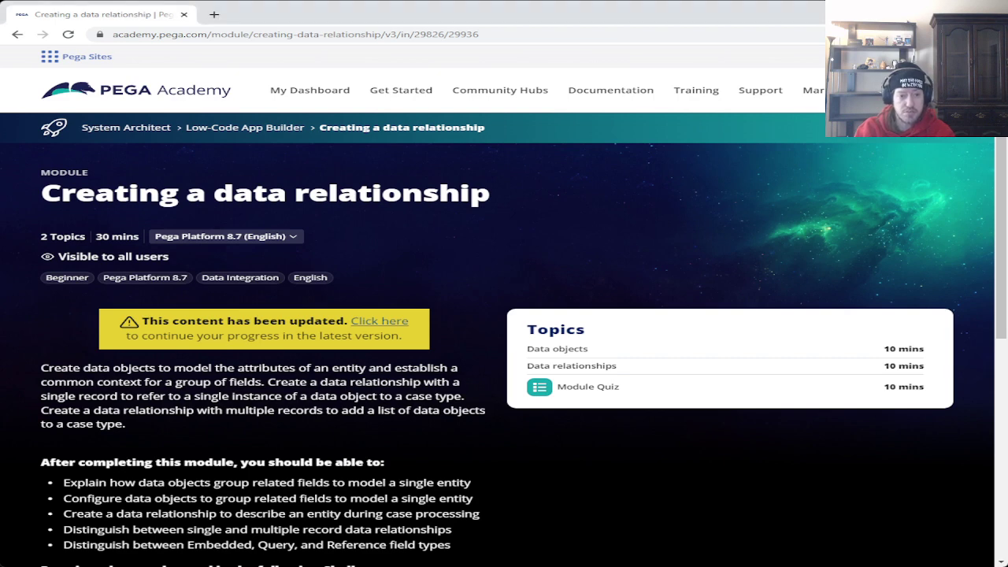
# - Open the Low-Code App Builder mission and look through its modules and challenges
pyautogui.click(245, 126)
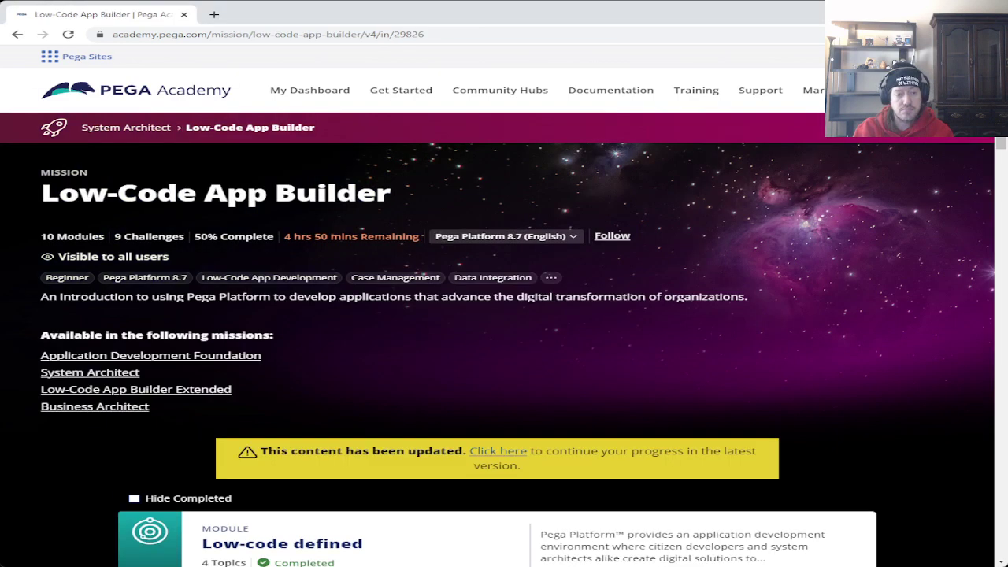
pyautogui.scroll(-10, 497, 339)
pyautogui.scroll(-8, 498, 339)
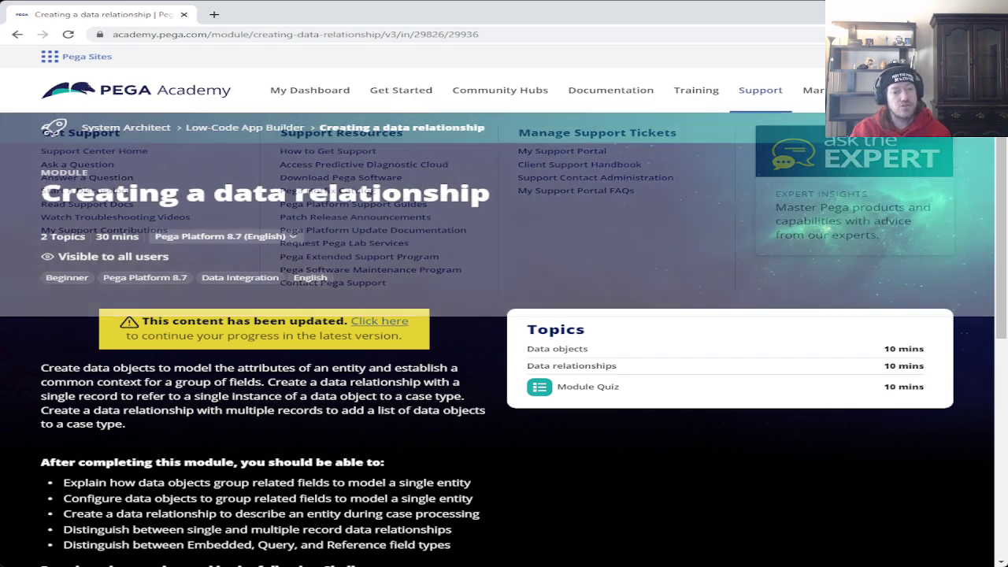
# - Open the quiz of the Creating a data relationship module and start the assessment
pyautogui.moveTo(696, 90)
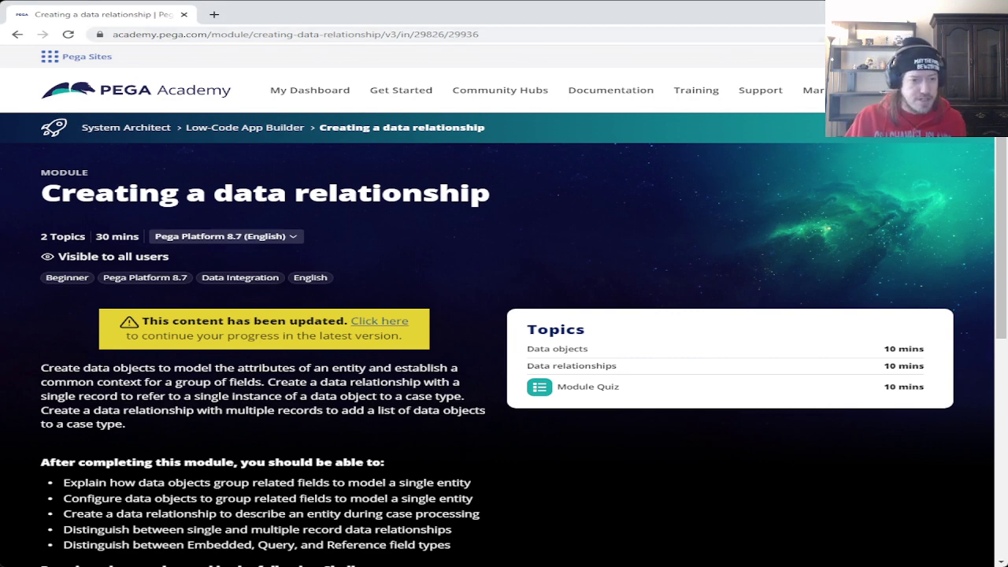
pyautogui.press('F5')
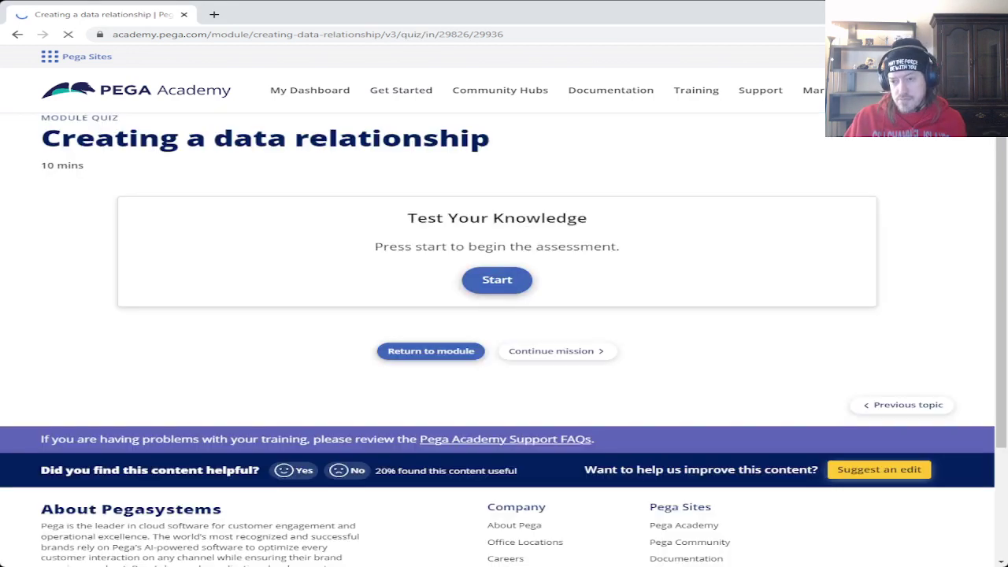
pyautogui.click(497, 279)
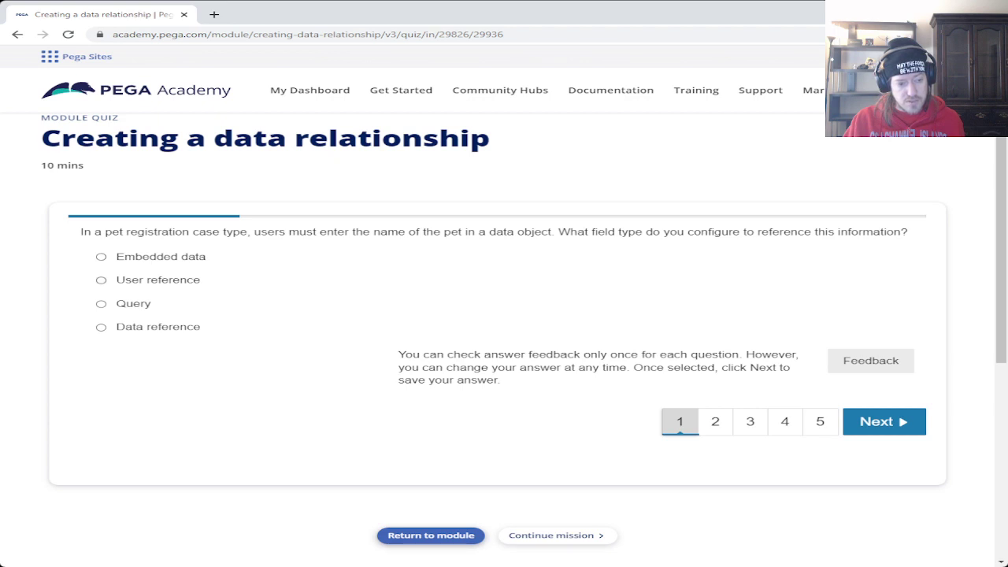
# - Answer the pet registration question with Embedded data after checking the feedback for User reference, and continue to question 2
pyautogui.click(101, 280)
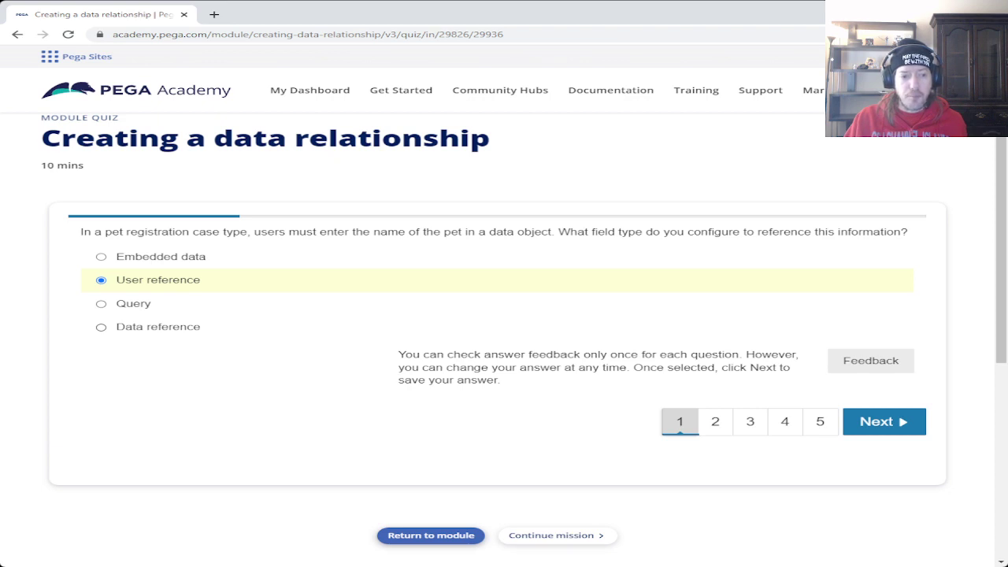
pyautogui.click(870, 360)
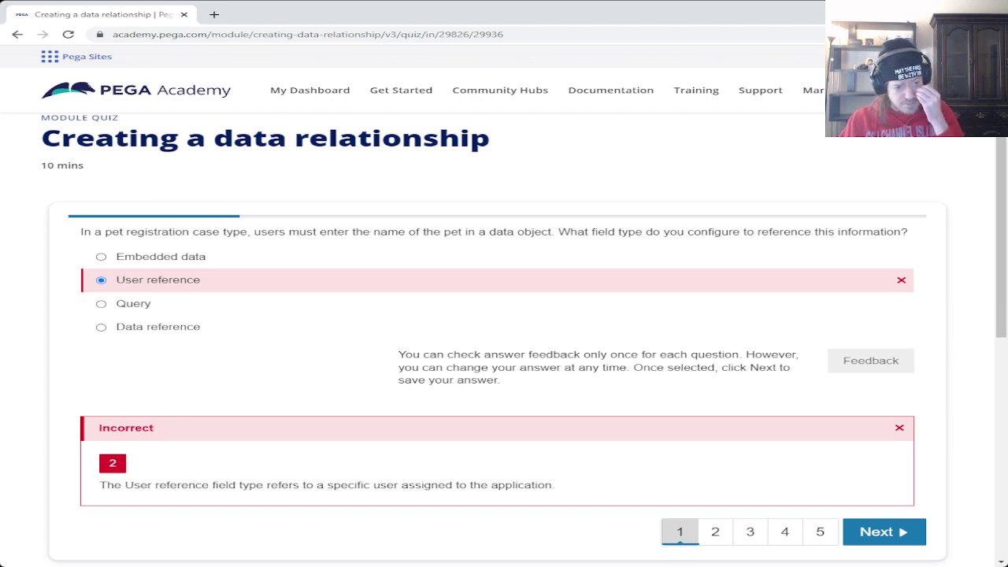
pyautogui.click(101, 257)
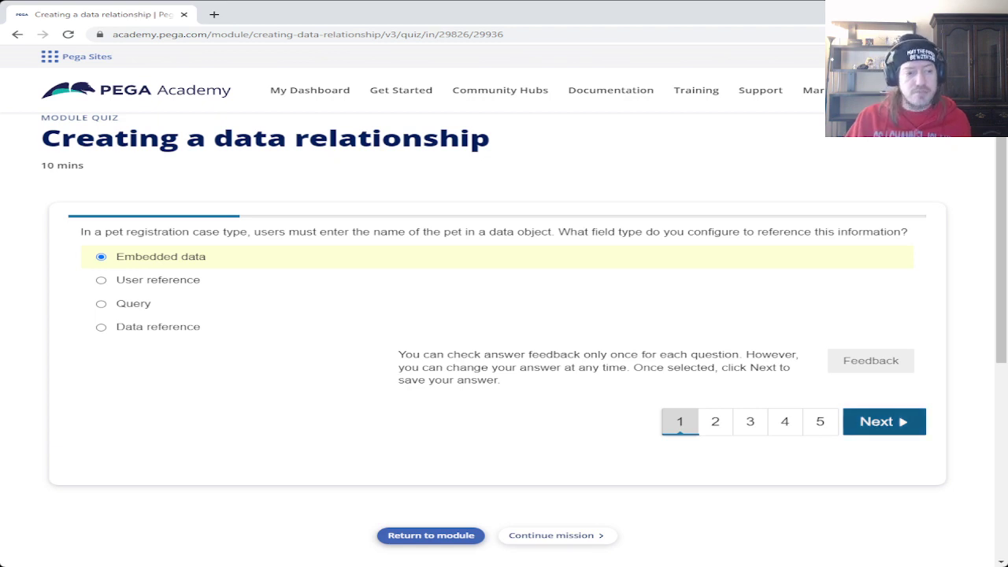
pyautogui.click(884, 421)
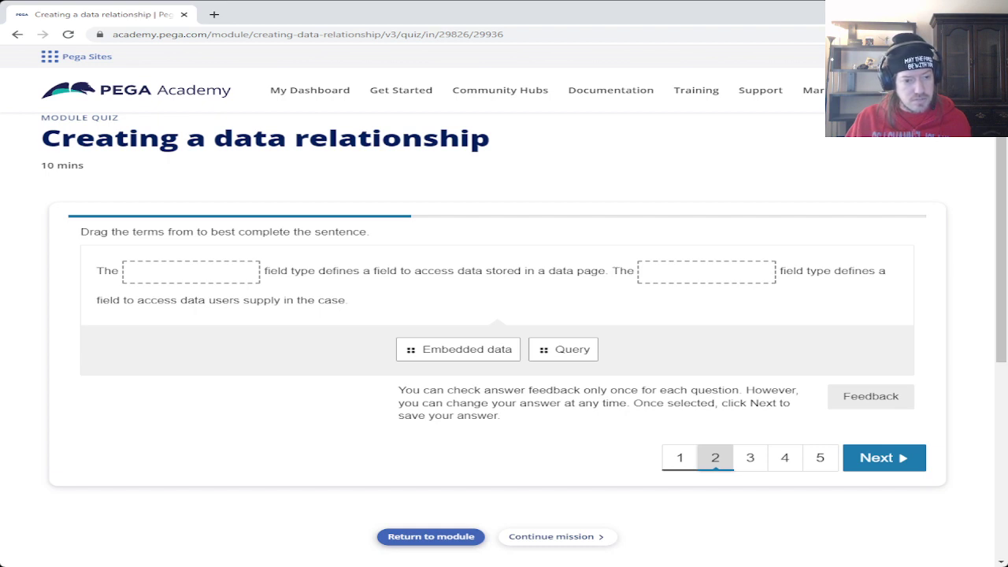
# - Complete the sentence with Query for data page access and Embedded data for user-supplied data, check the feedback and continue to question 3
pyautogui.moveTo(563, 349); pyautogui.dragTo(192, 271)
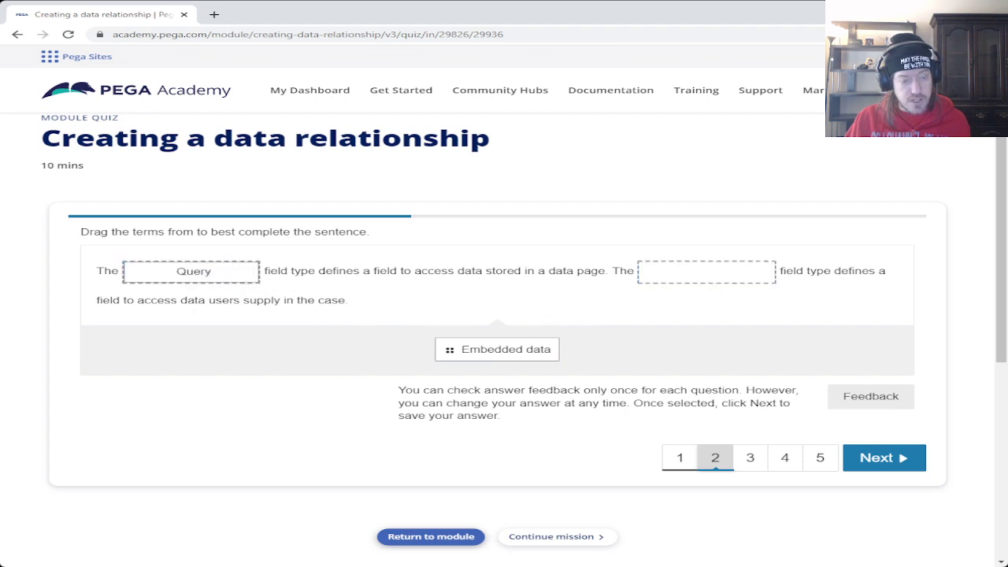
pyautogui.moveTo(497, 349); pyautogui.dragTo(707, 271)
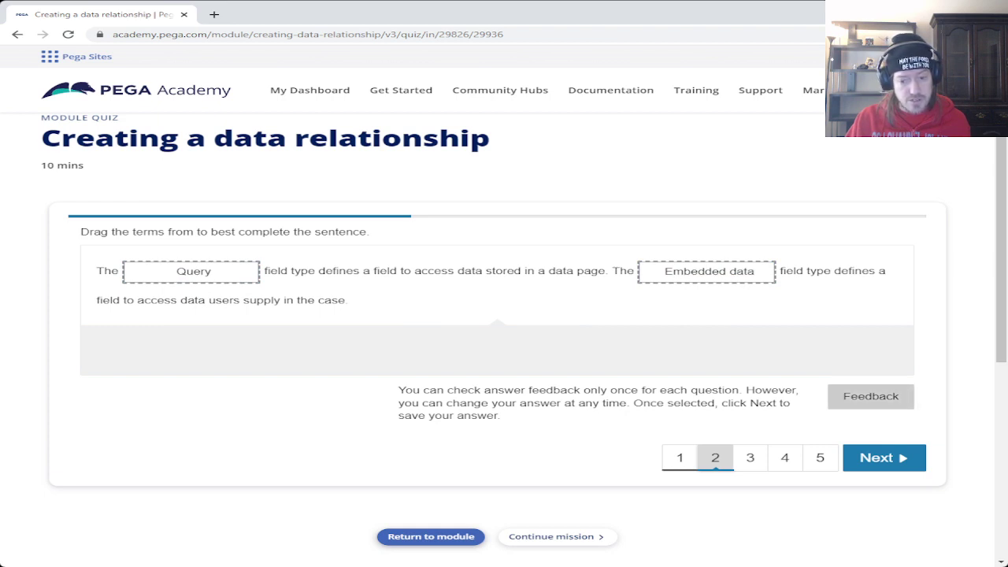
pyautogui.click(870, 396)
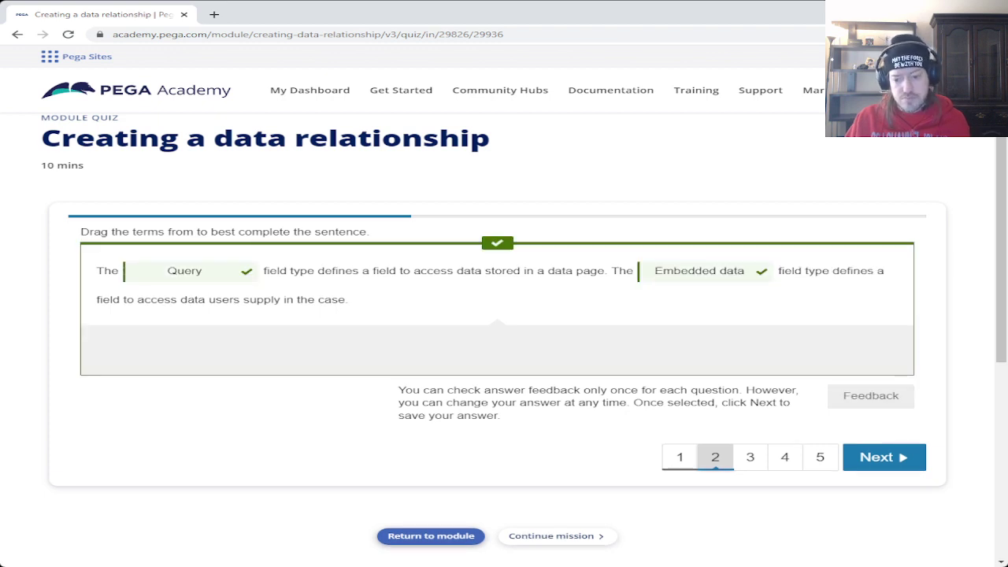
pyautogui.click(883, 457)
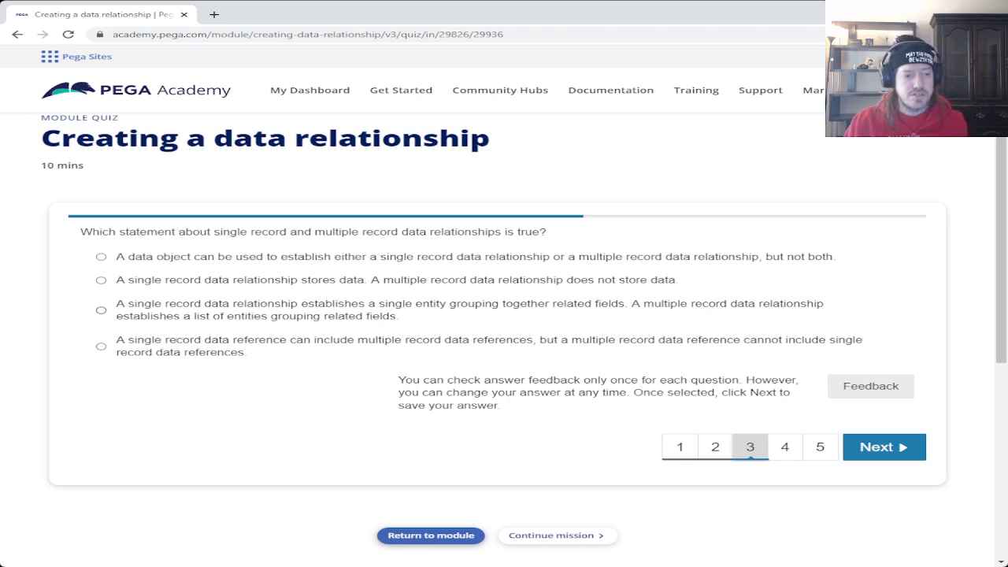
# - Answer that single record relationships establish one entity and multiple record ones a list of entities, check the feedback and continue to question 4
pyautogui.click(101, 310)
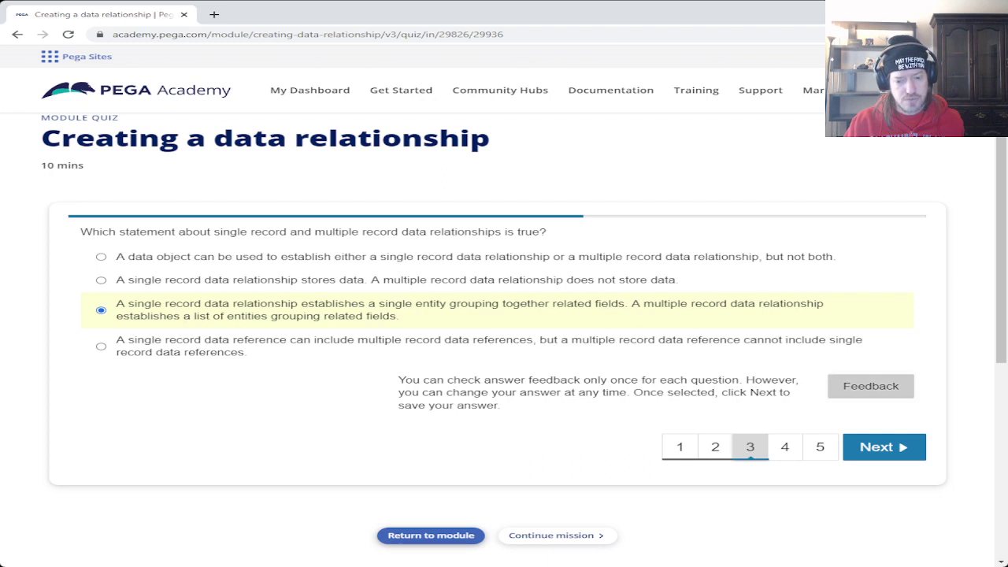
pyautogui.click(870, 386)
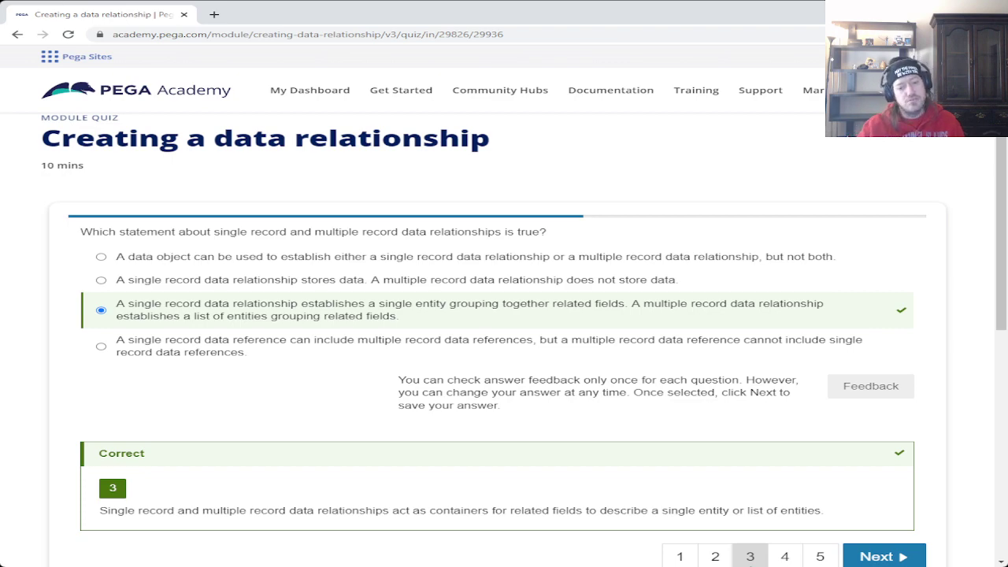
pyautogui.scroll(-3, 504, 338)
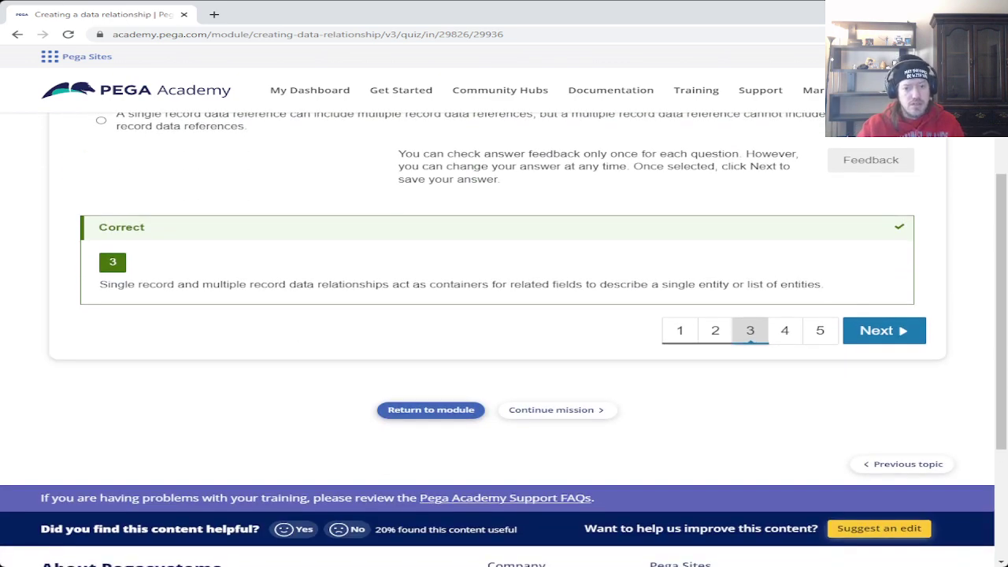
pyautogui.click(883, 330)
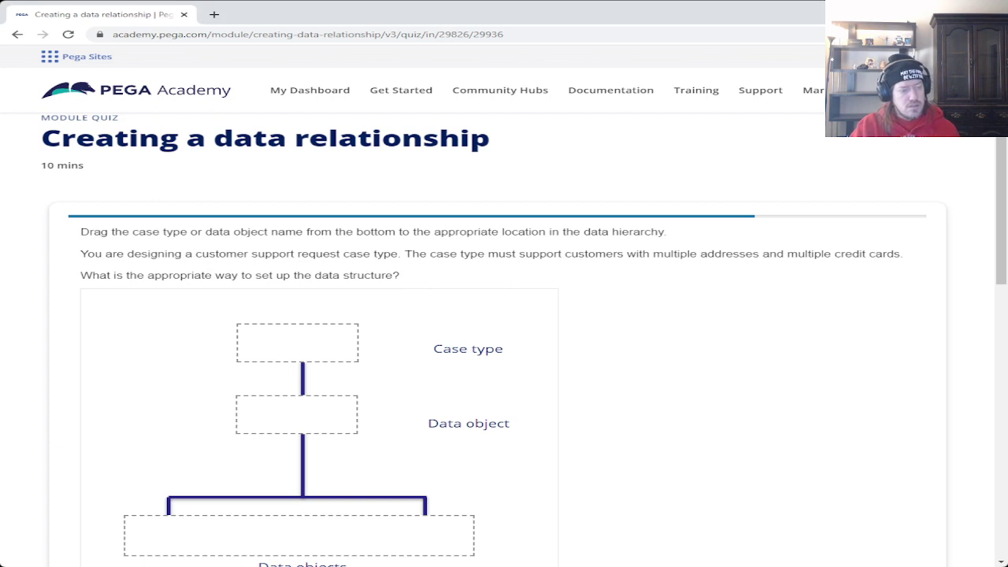
# - Fill the data hierarchy with Support request as case type, Customer as data object, and Address and Credit card as lower data objects
pyautogui.scroll(-1, 504, 338)
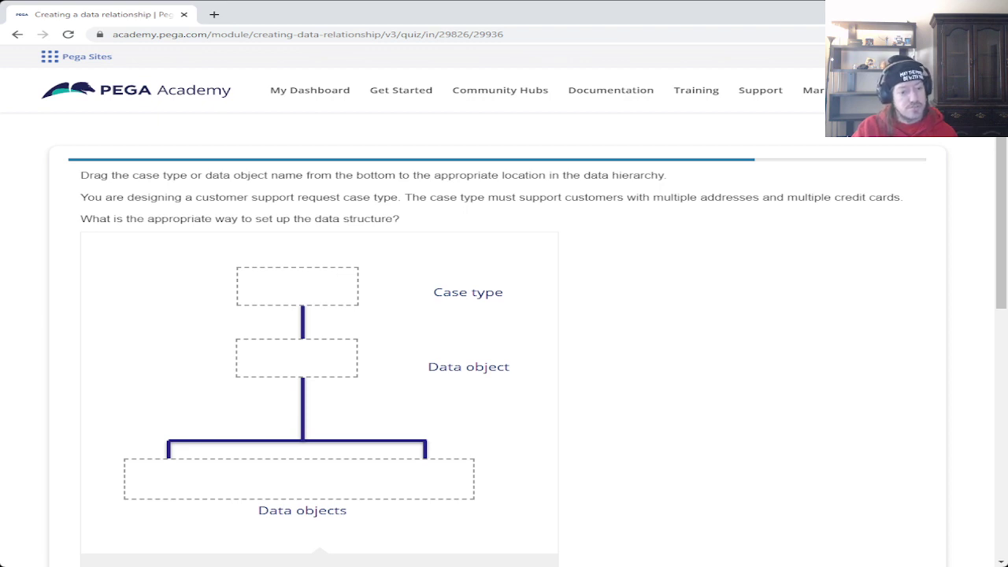
pyautogui.scroll(-2, 504, 338)
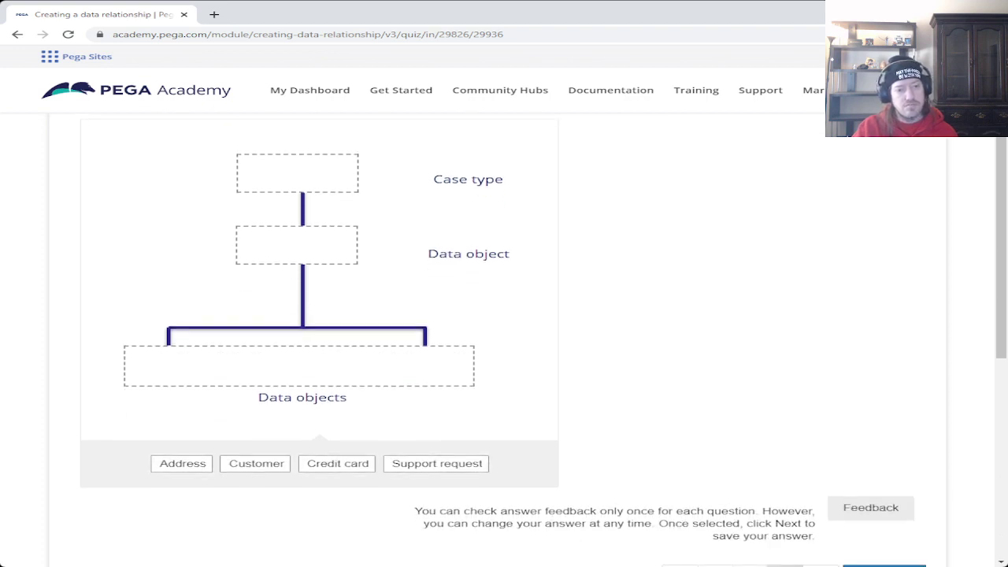
pyautogui.scroll(1, 504, 339)
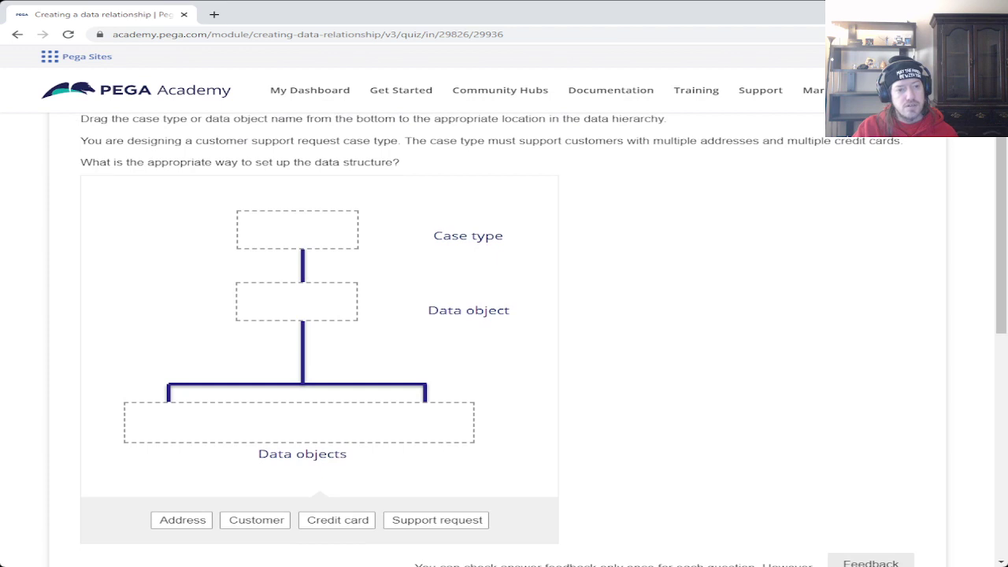
pyautogui.moveTo(436, 519); pyautogui.dragTo(298, 228)
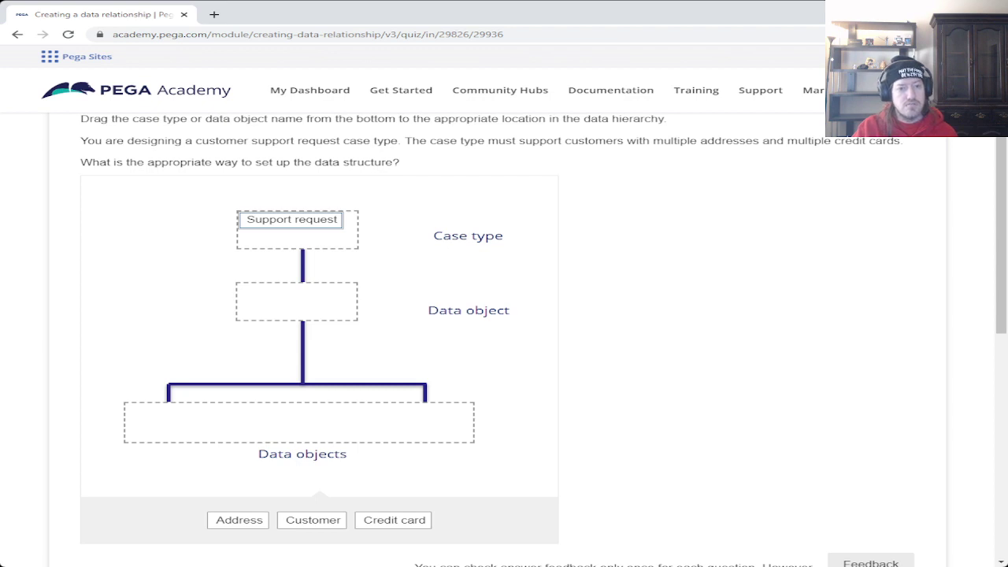
pyautogui.scroll(-1, 504, 315)
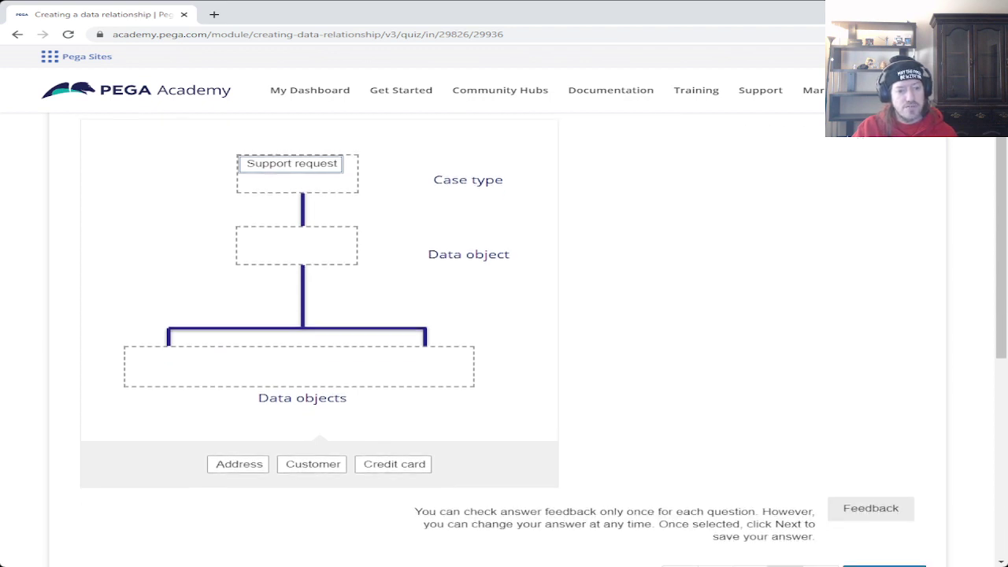
pyautogui.scroll(1, 504, 315)
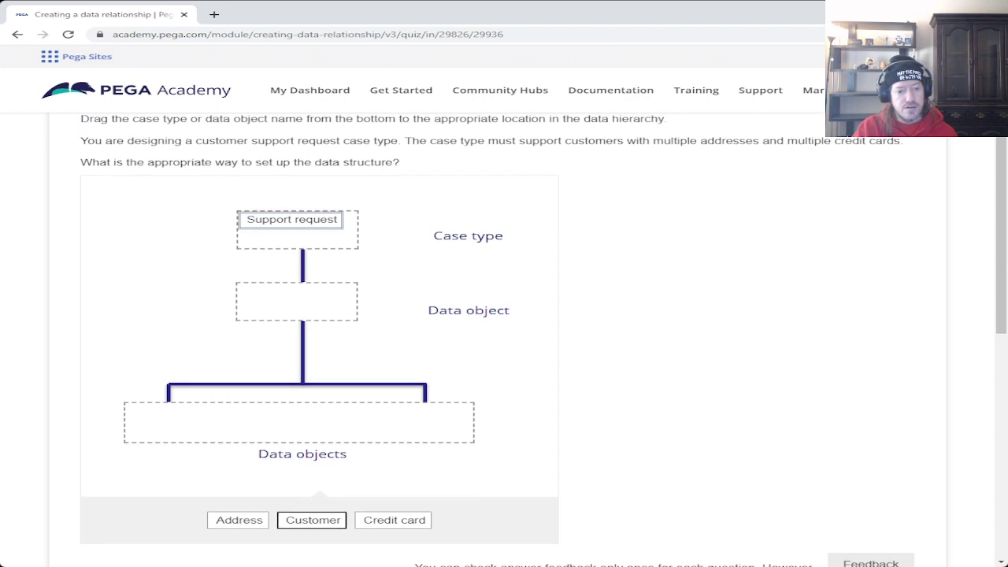
pyautogui.moveTo(313, 519); pyautogui.dragTo(288, 292)
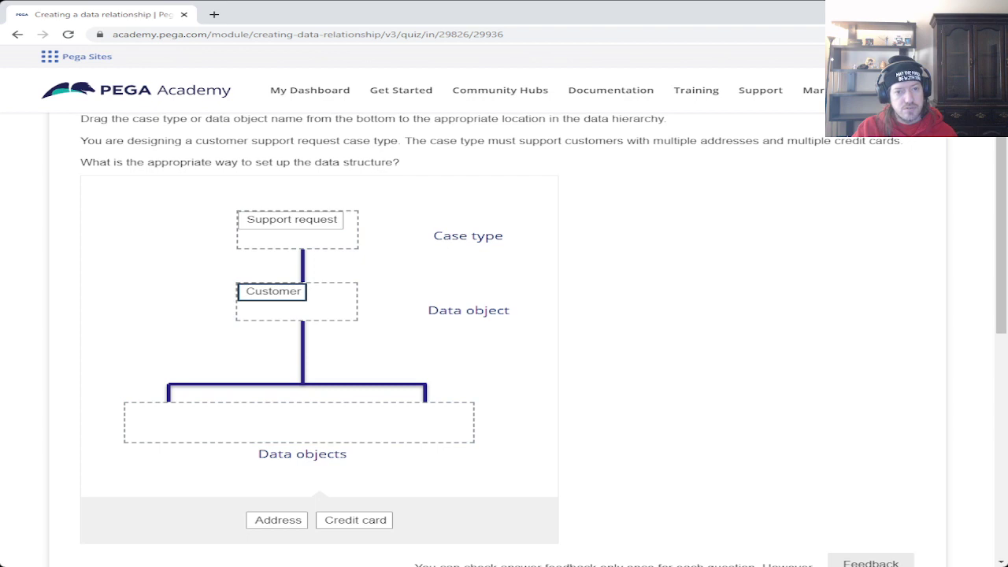
pyautogui.moveTo(278, 520); pyautogui.dragTo(254, 420)
pyautogui.moveTo(320, 519); pyautogui.dragTo(339, 423)
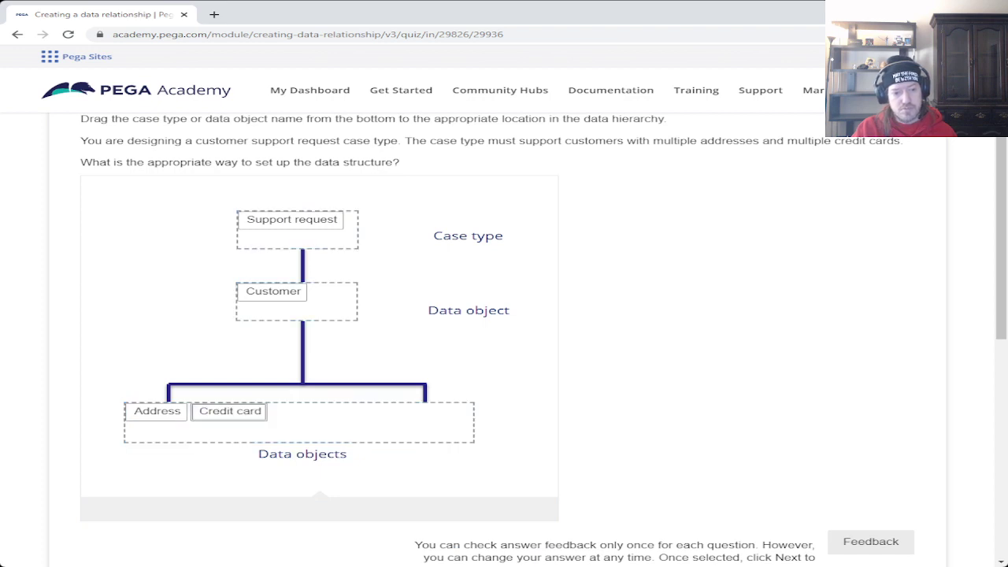
# - Check the feedback on the data hierarchy answer, review the given responses and continue to question 5
pyautogui.scroll(-1, 866, 473)
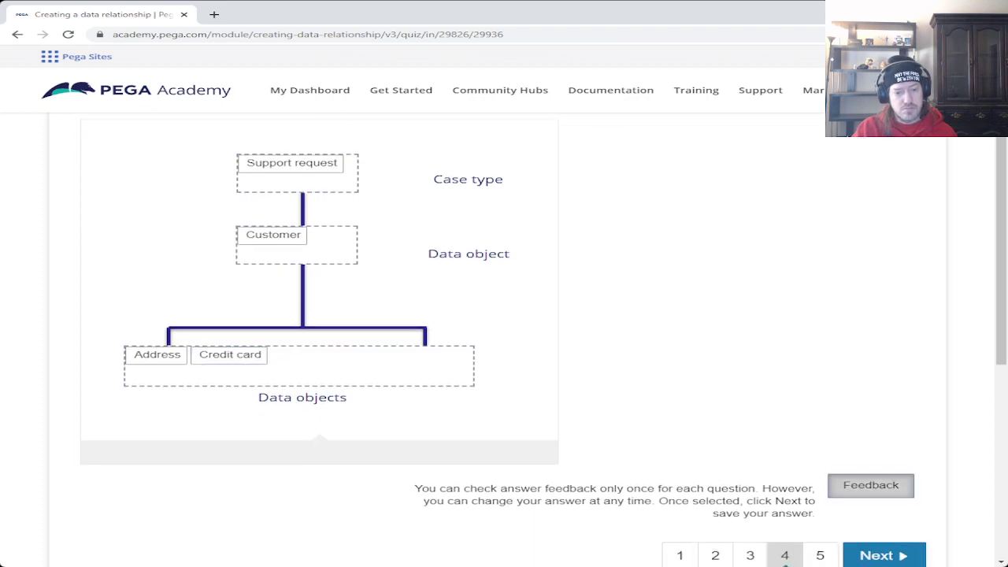
pyautogui.click(871, 484)
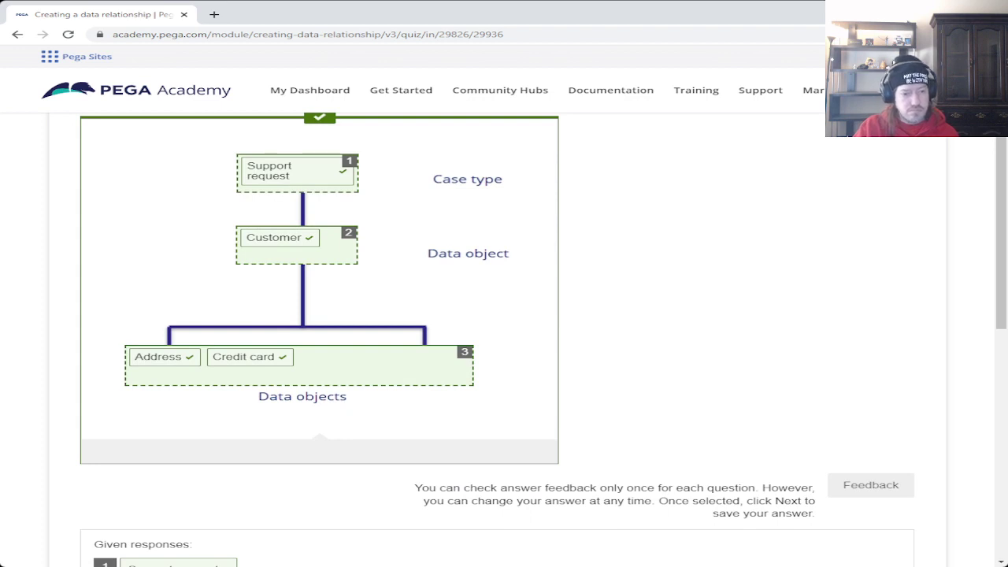
pyautogui.scroll(1, 542, 339)
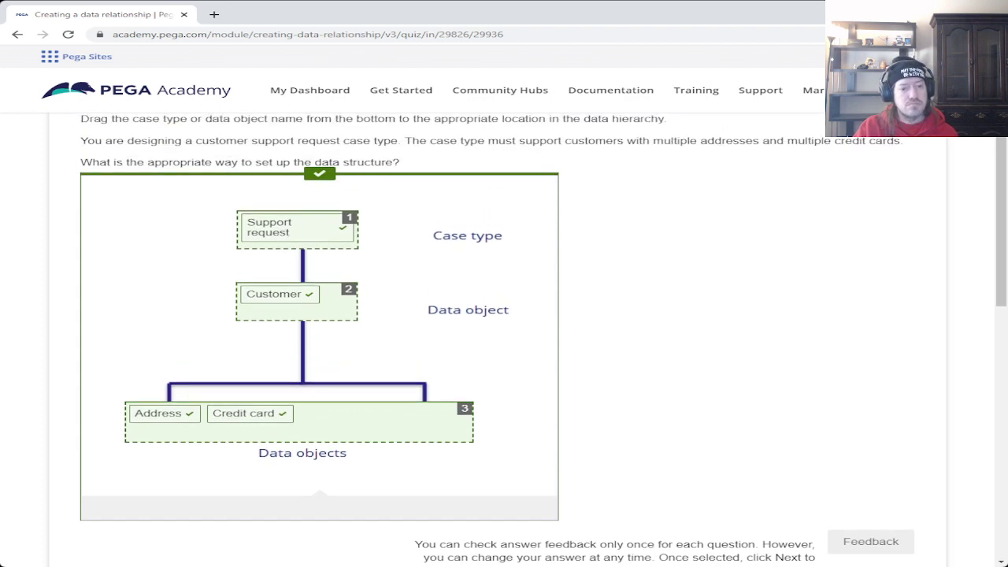
pyautogui.scroll(2, 503, 339)
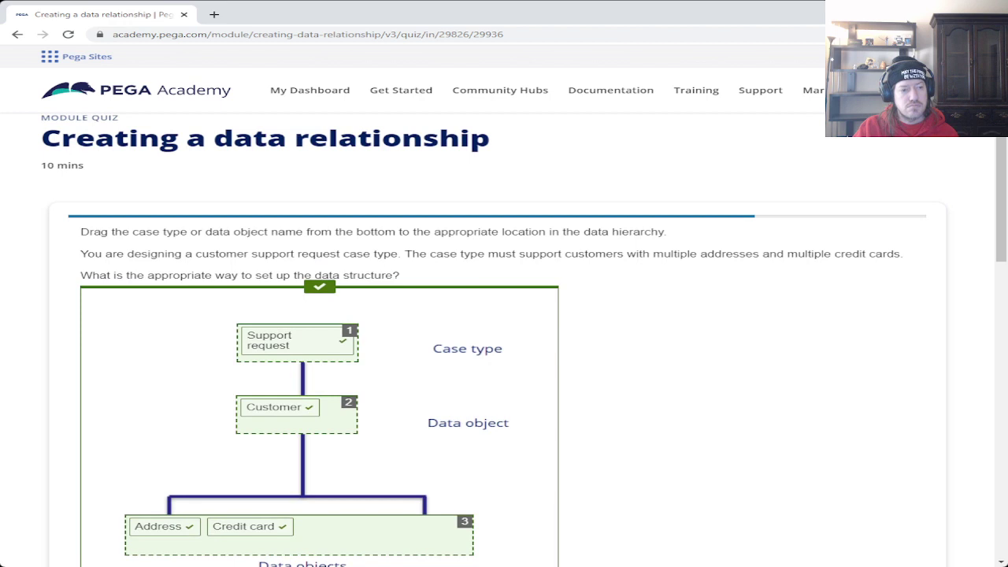
pyautogui.scroll(-7, 504, 339)
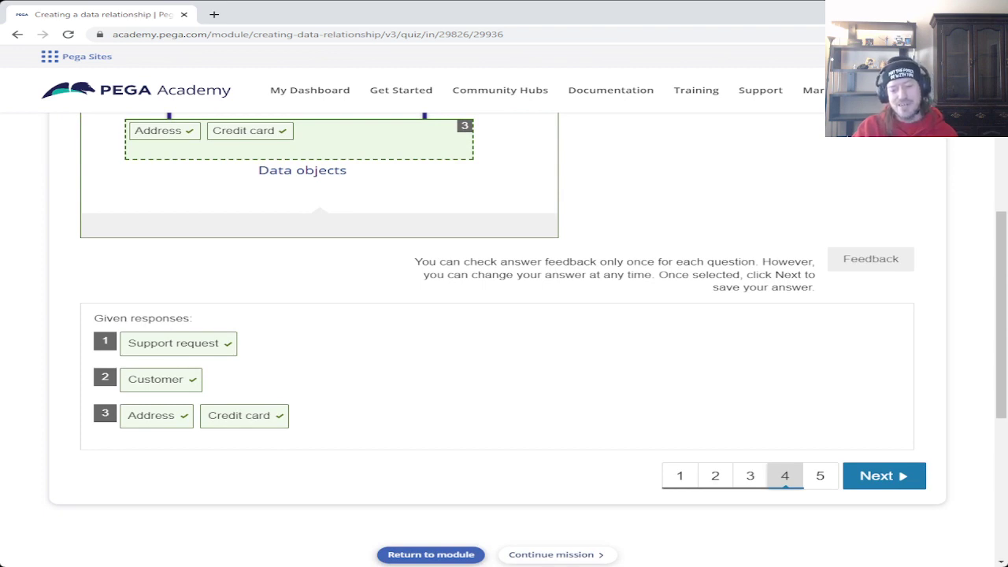
pyautogui.click(883, 475)
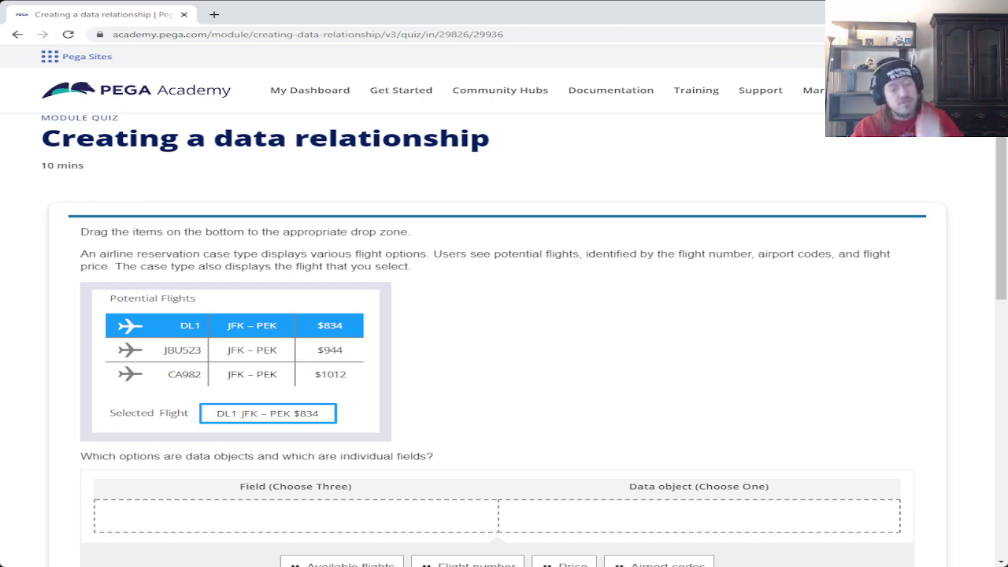
# - Classify Available flights as the data object, and Flight number, Price and Airport codes as fields
pyautogui.scroll(-1, 524, 339)
pyautogui.scroll(-1, 524, 340)
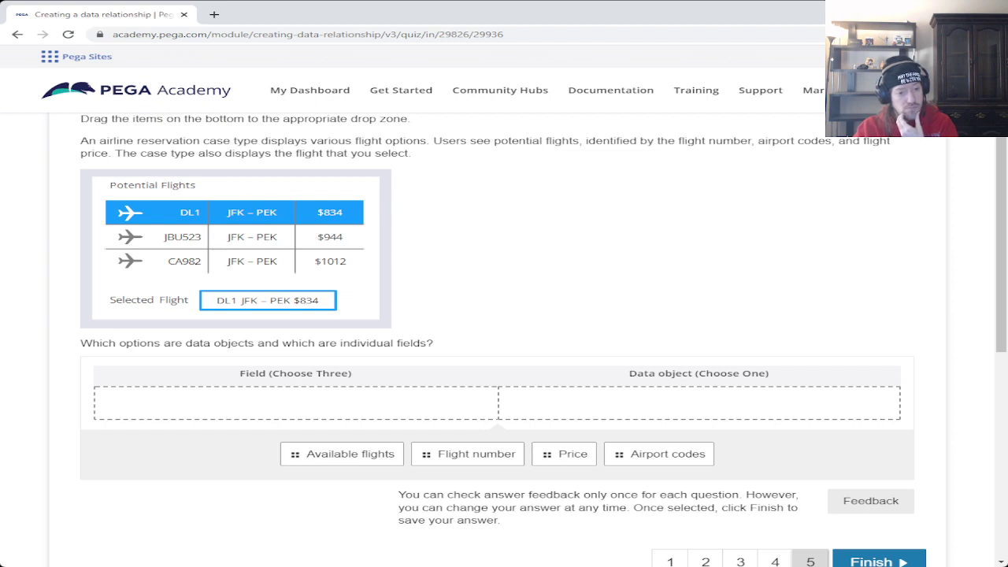
pyautogui.moveTo(342, 454); pyautogui.dragTo(649, 415)
pyautogui.moveTo(402, 454); pyautogui.dragTo(193, 400)
pyautogui.moveTo(438, 453); pyautogui.dragTo(291, 401)
pyautogui.moveTo(497, 454); pyautogui.dragTo(299, 399)
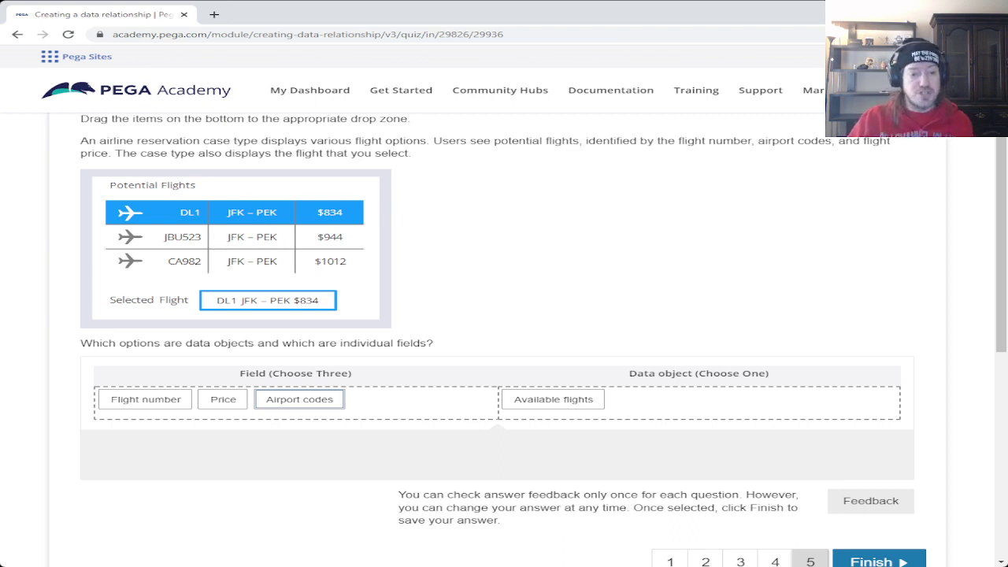
# - Check the feedback on the flight classification answer, finish the quiz and confirm submitting the activity
pyautogui.scroll(-2, 504, 315)
pyautogui.click(870, 387)
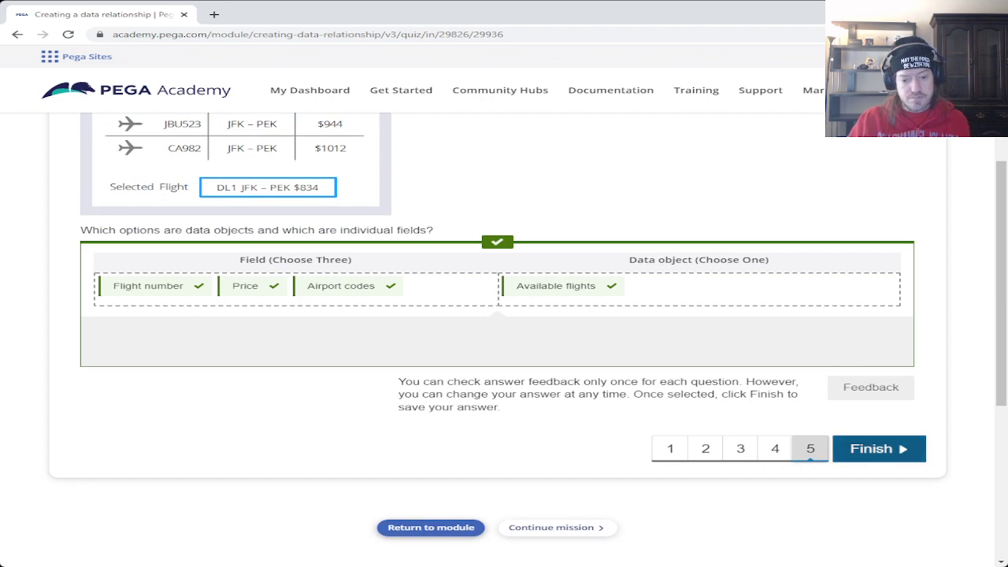
pyautogui.click(878, 448)
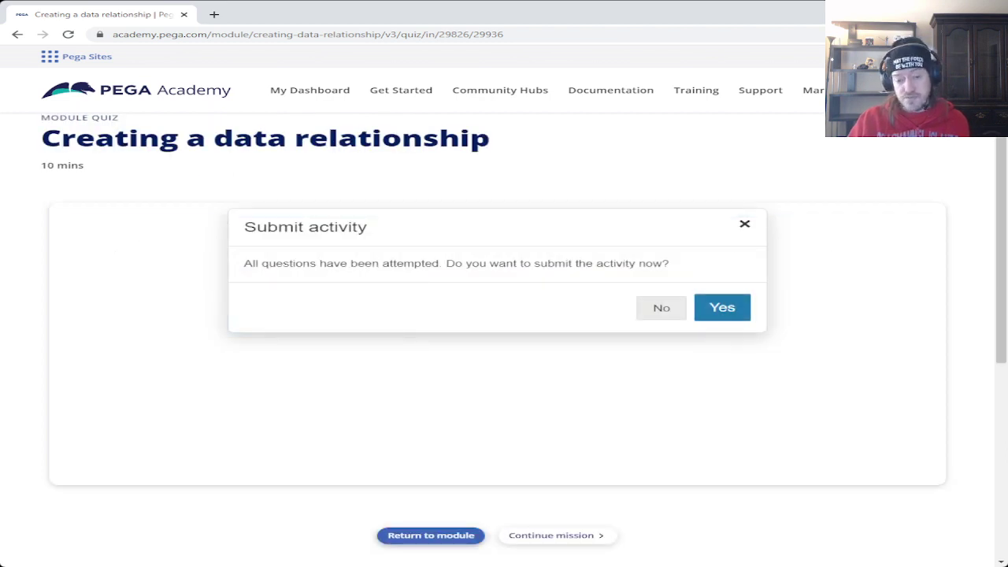
pyautogui.click(722, 307)
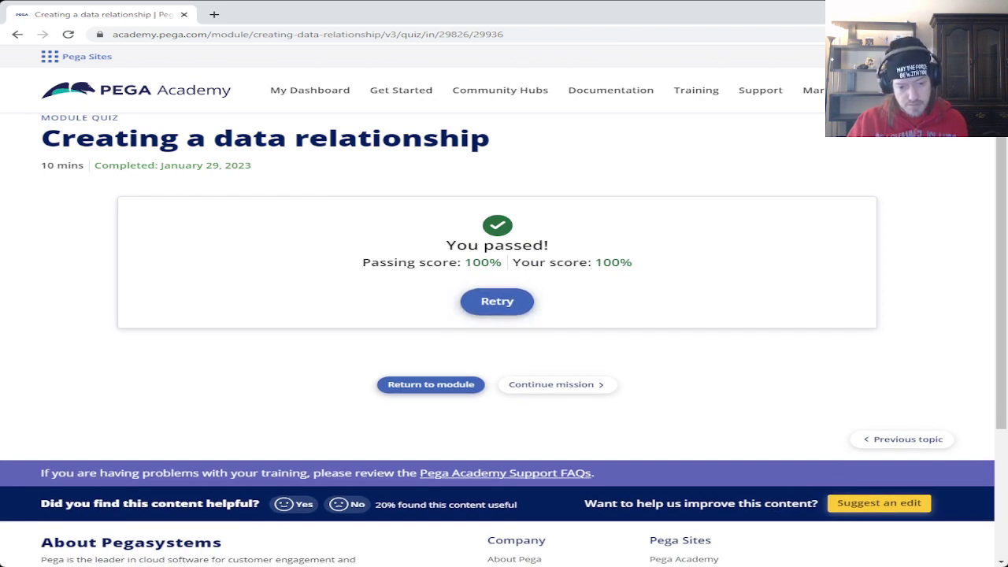
# - Retry the quiz, answer the pet registration question with Embedded data, check the feedback and review its explanation
pyautogui.click(497, 301)
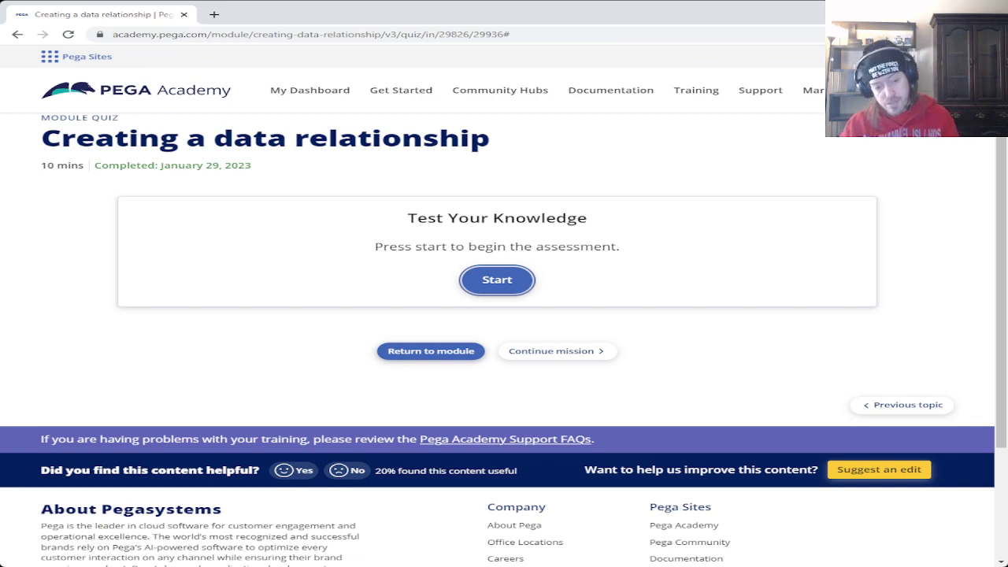
pyautogui.press('Return')
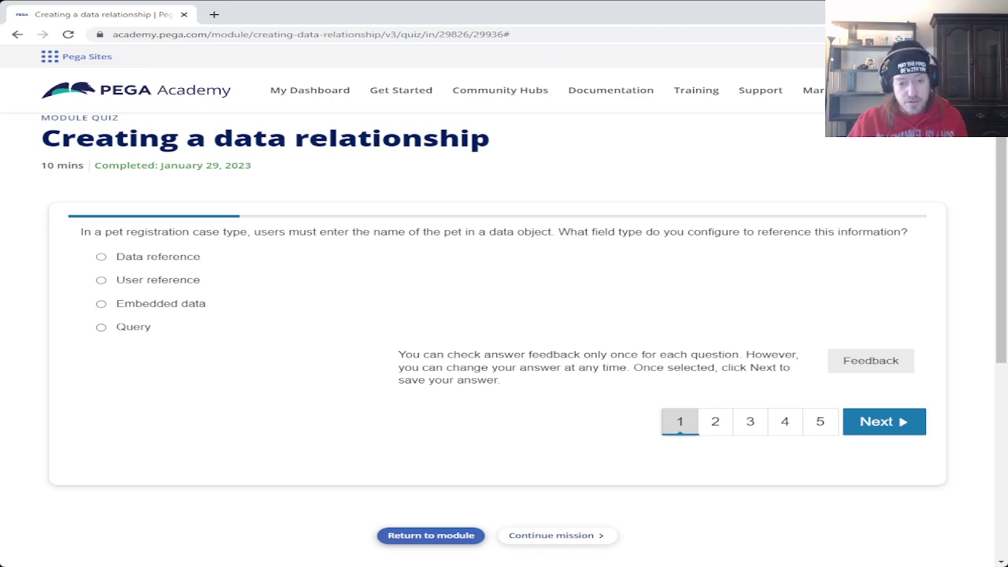
pyautogui.moveTo(115, 303); pyautogui.dragTo(206, 303)
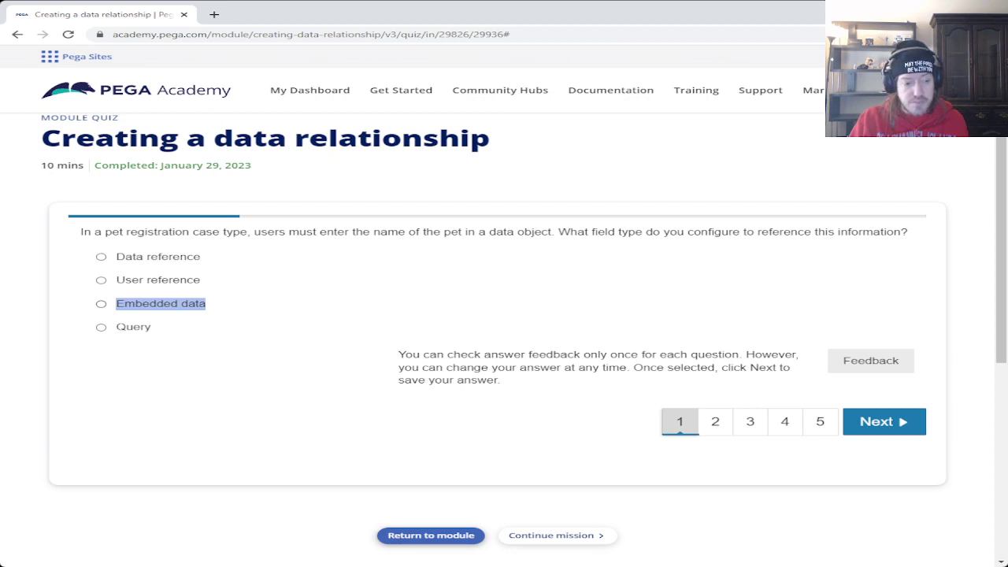
pyautogui.click(101, 303)
pyautogui.click(870, 360)
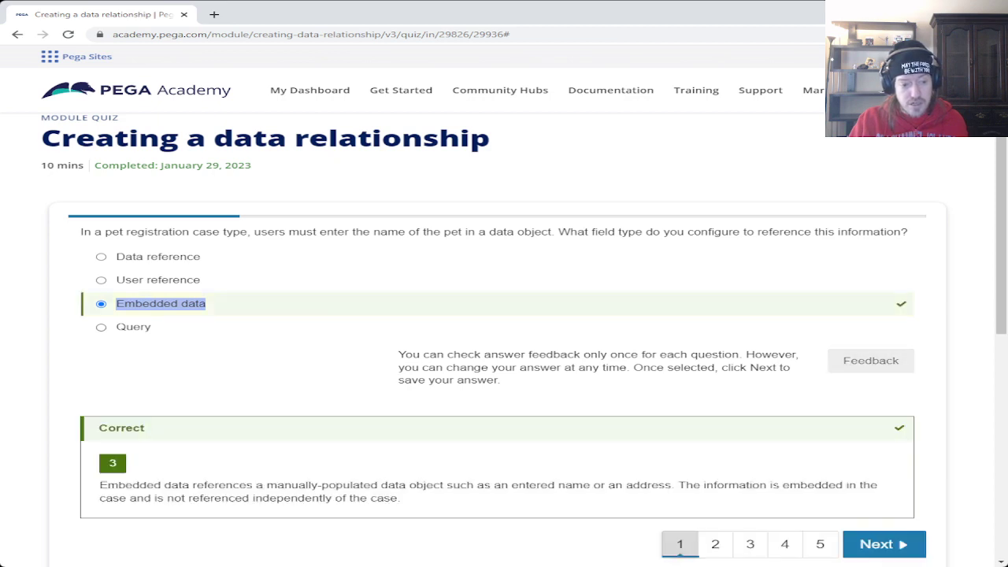
pyautogui.scroll(-2, 504, 338)
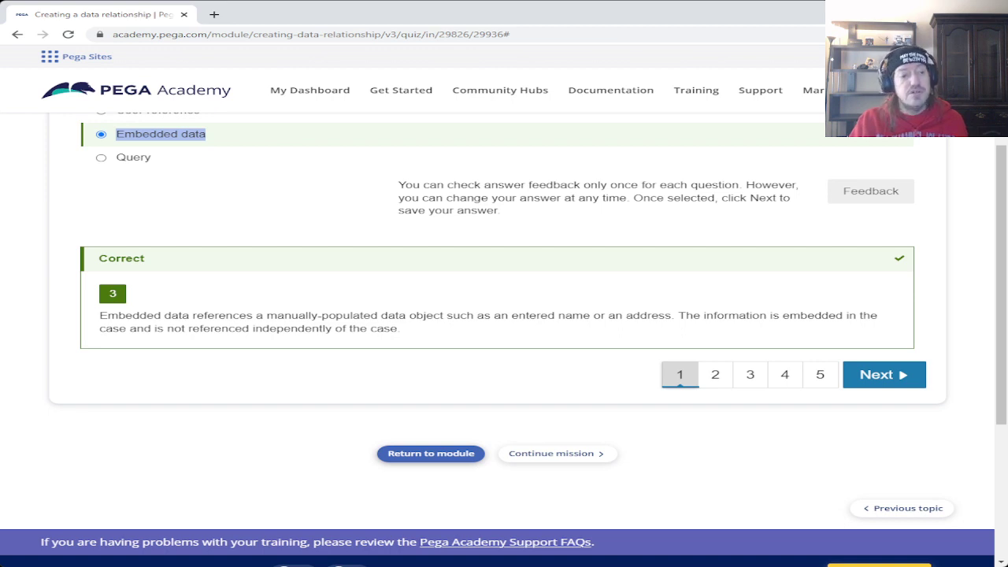
pyautogui.scroll(2, 504, 339)
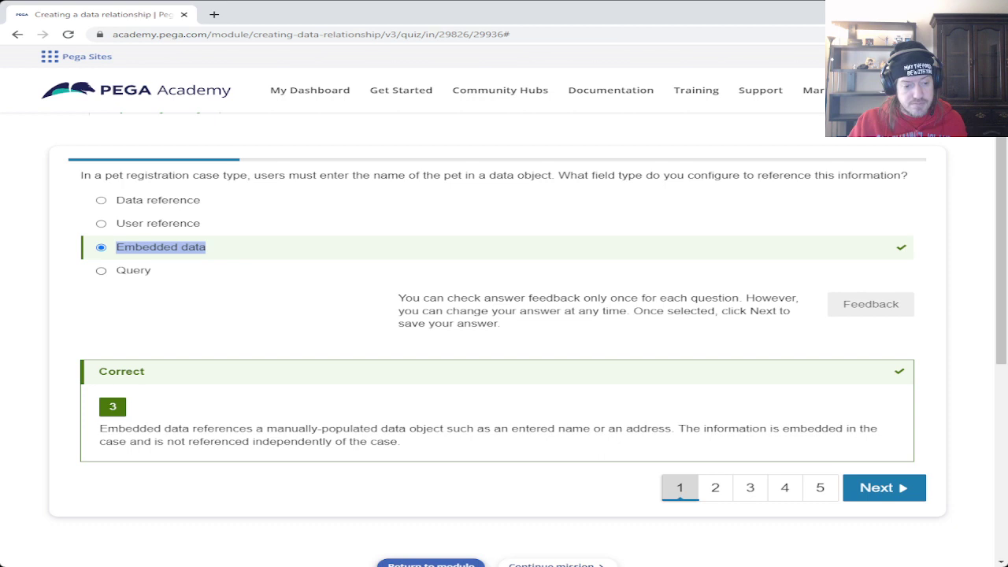
pyautogui.scroll(1, 504, 315)
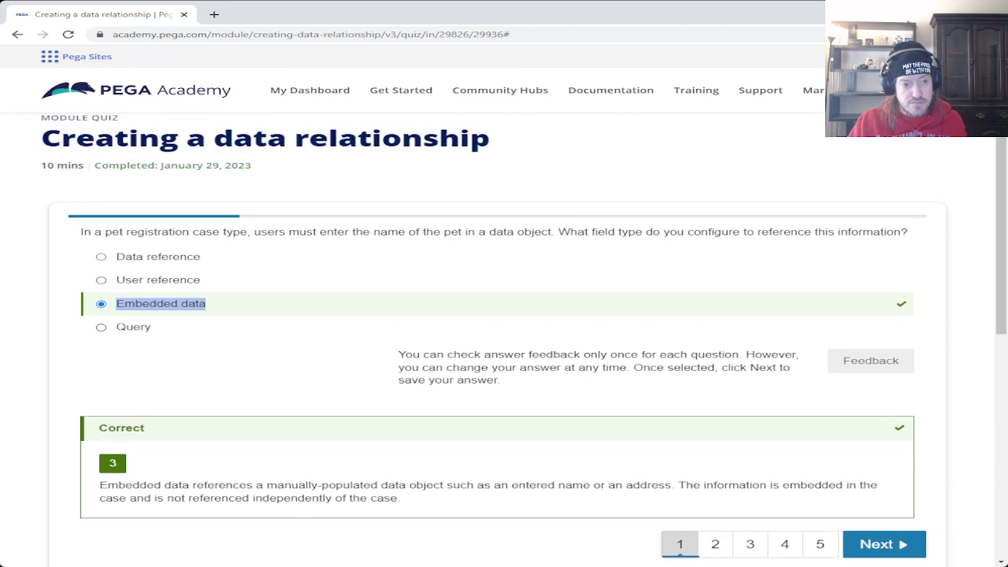
pyautogui.scroll(-5, 504, 315)
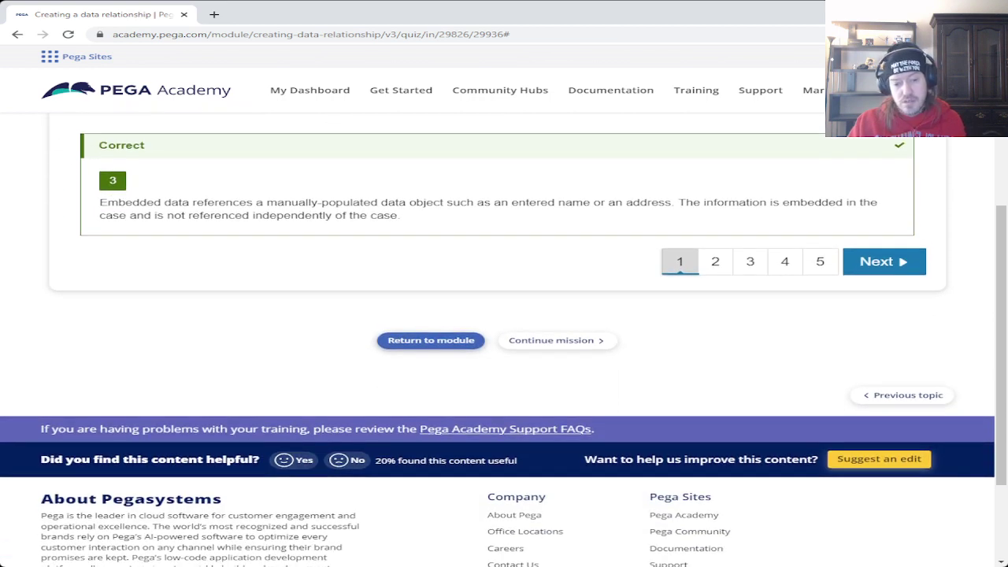
# - Leave the quiz, open the Creating a data relationship challenge through the System Architect mission, and initialize its Pega instance
pyautogui.click(431, 340)
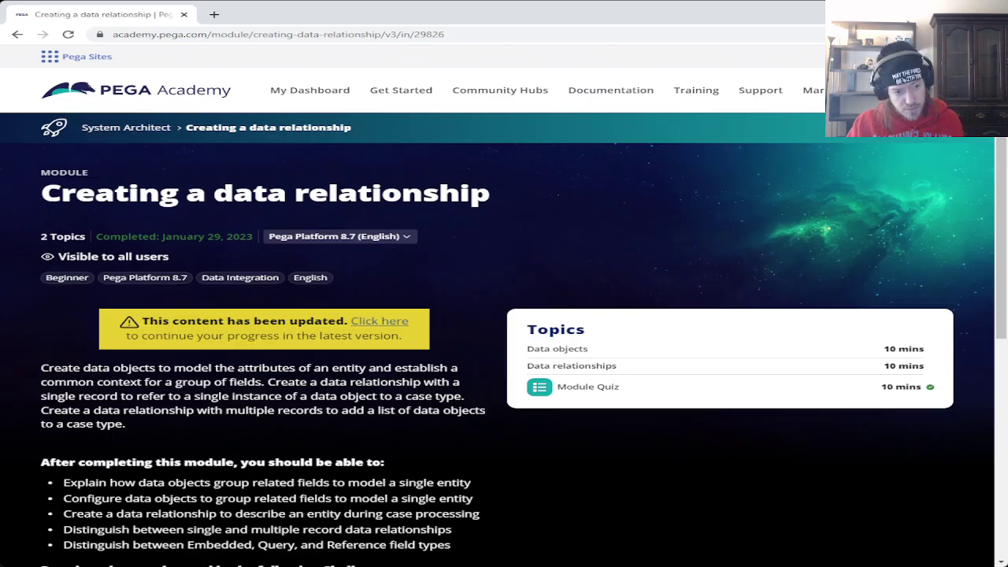
pyautogui.click(126, 127)
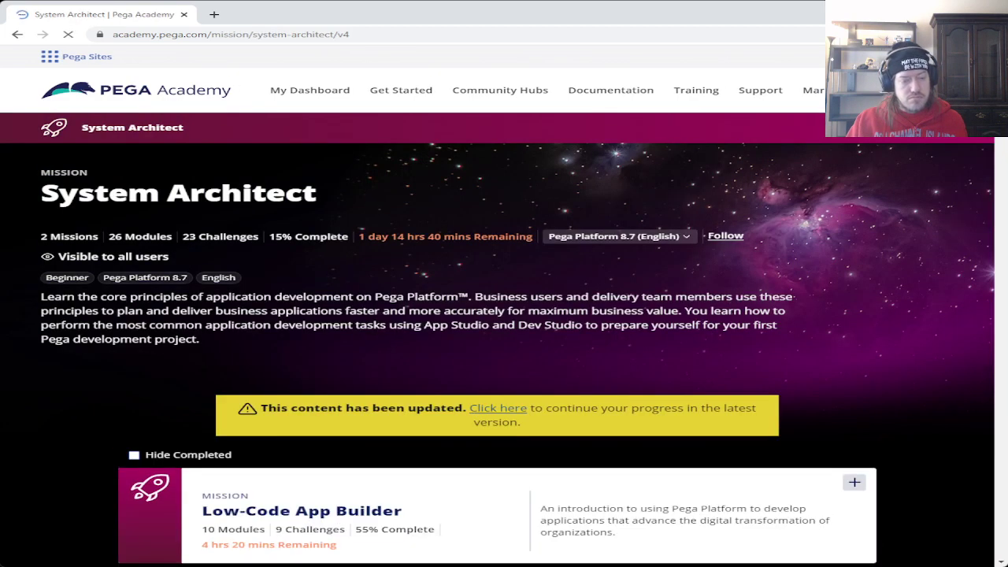
pyautogui.scroll(-4, 504, 315)
pyautogui.scroll(-5, 498, 340)
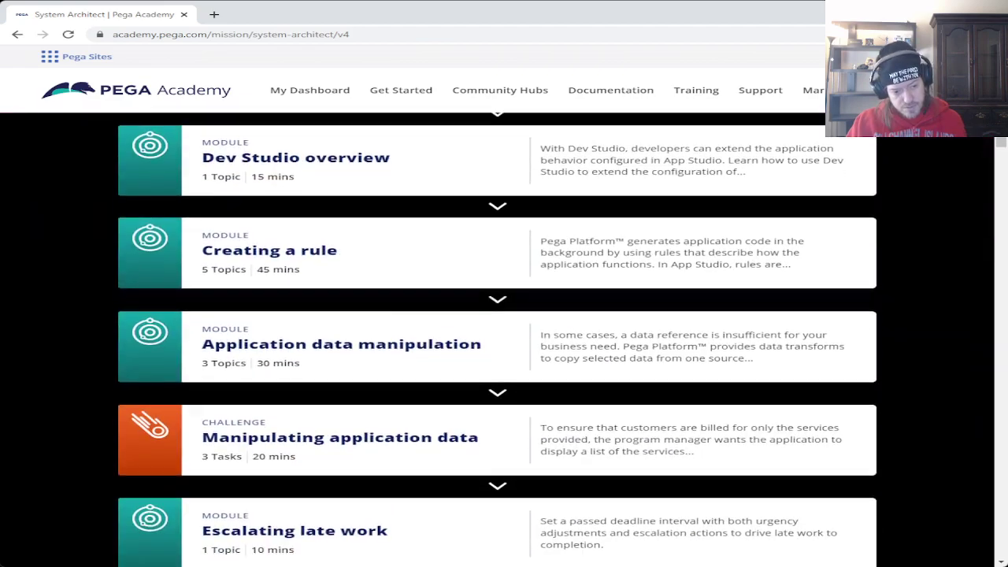
pyautogui.scroll(6, 498, 339)
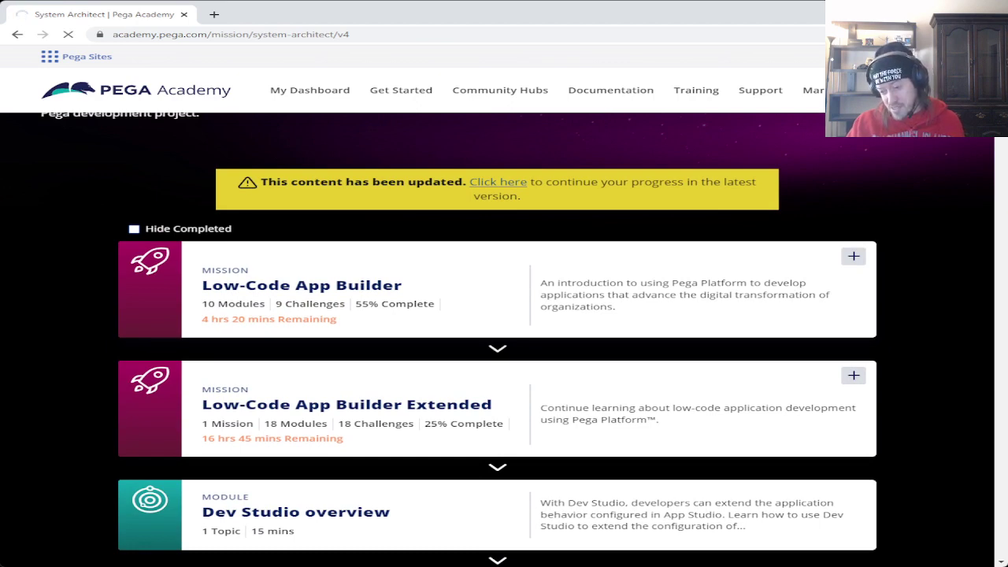
pyautogui.scroll(-4, 504, 338)
pyautogui.scroll(-12, 504, 338)
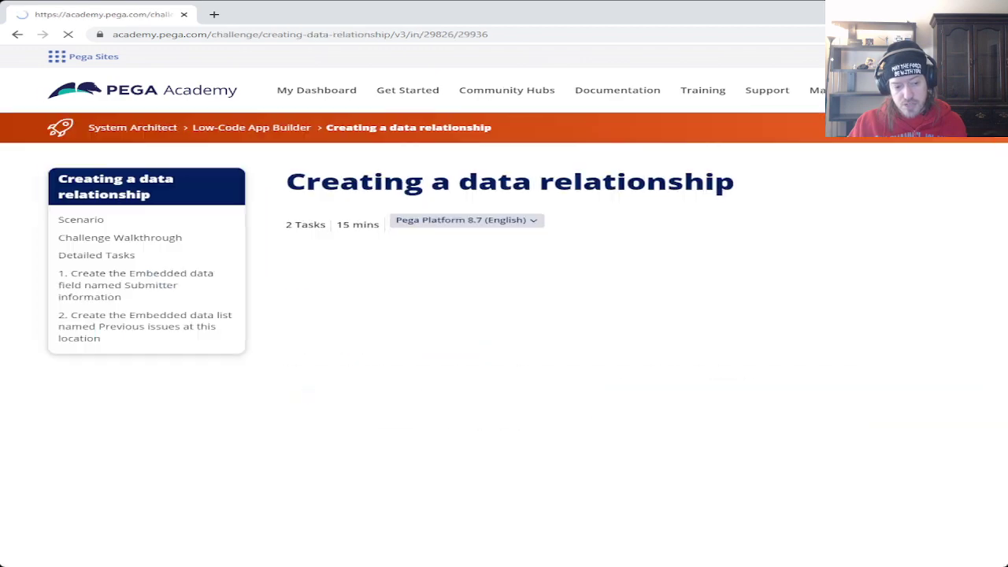
pyautogui.click(620, 521)
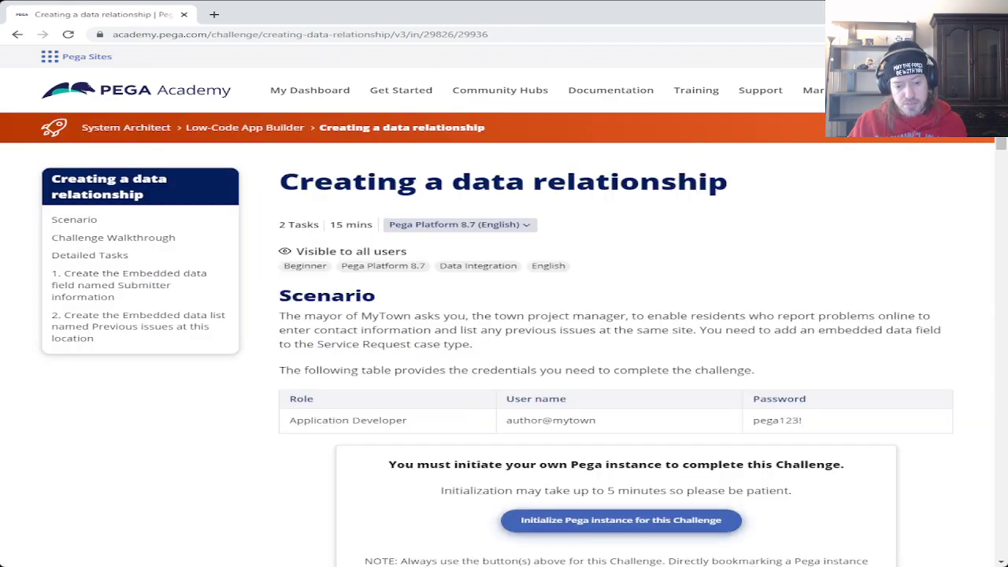
# - Read through the challenge's scenario and detailed tasks for the Submitter information field and the Previous issues at this location list
pyautogui.scroll(-15, 504, 338)
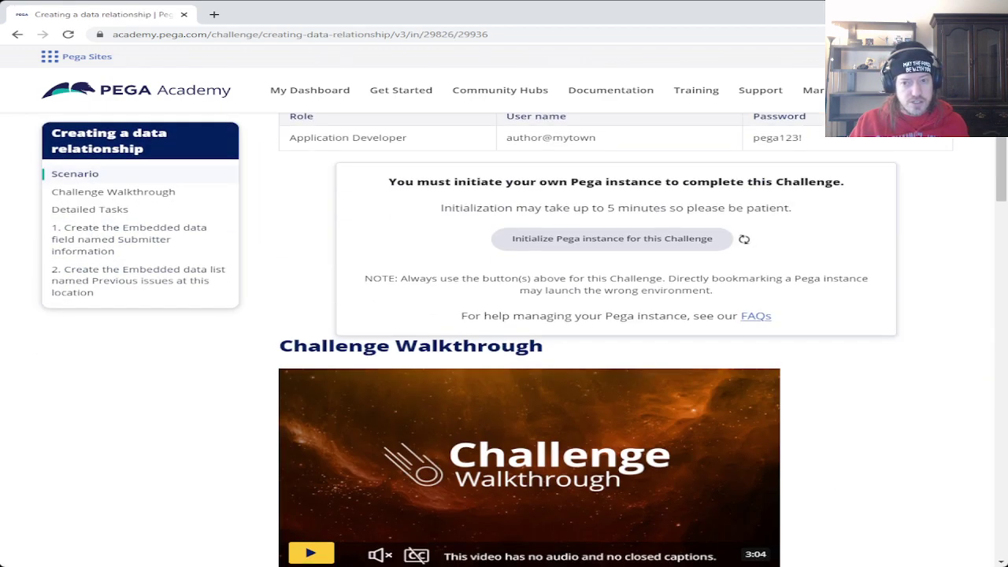
pyautogui.scroll(-12, 626, 339)
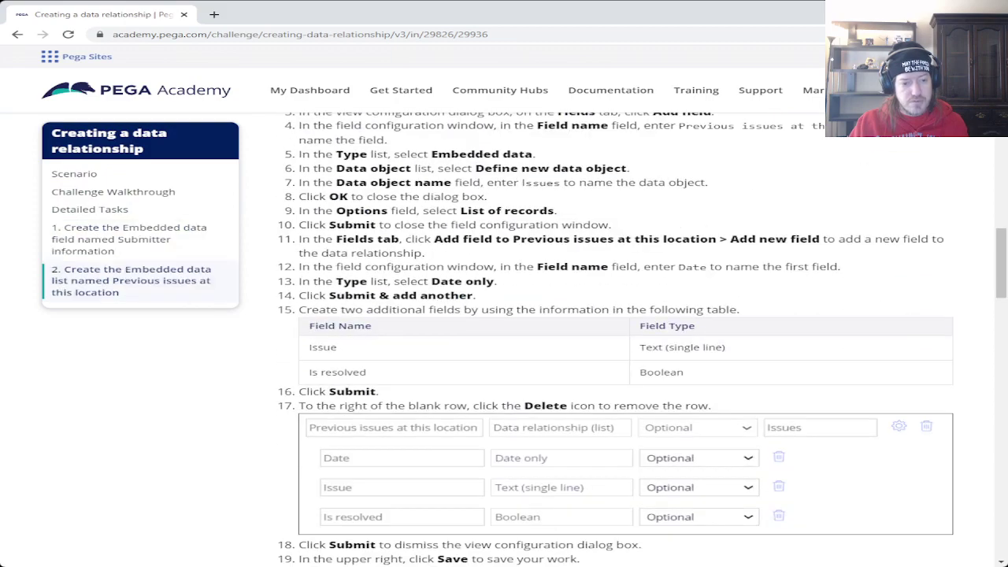
pyautogui.scroll(-10, 626, 339)
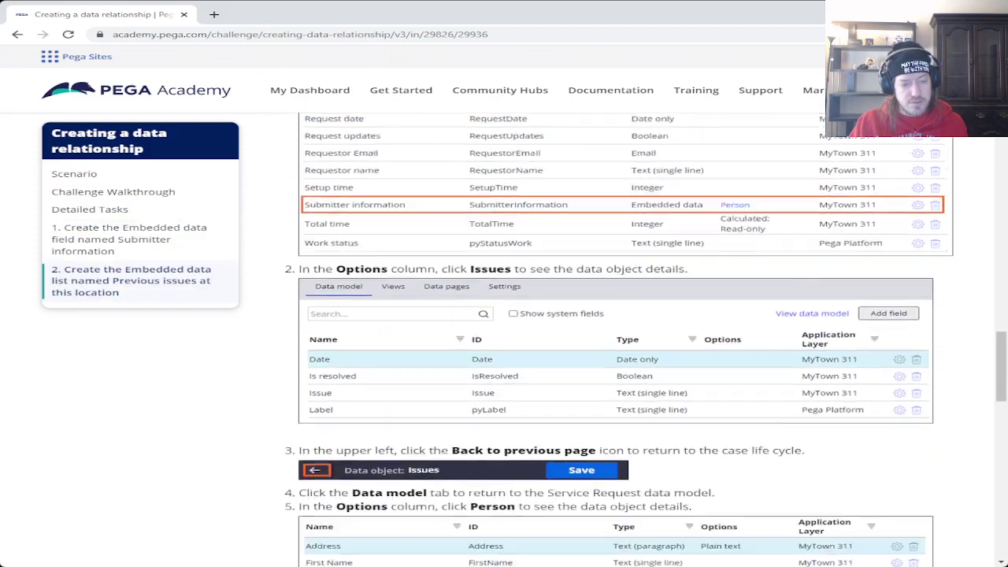
pyautogui.scroll(-5, 626, 338)
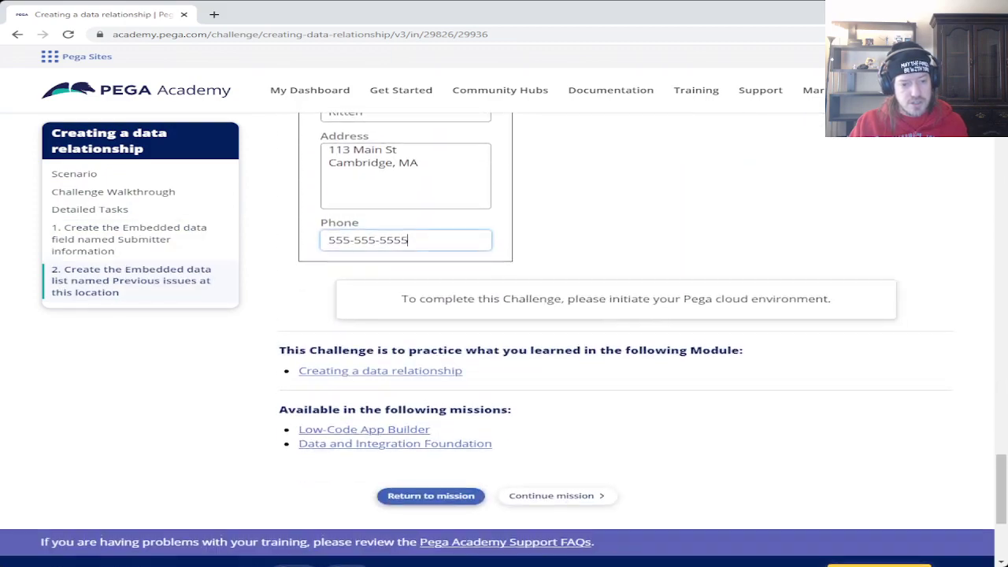
pyautogui.scroll(15, 626, 338)
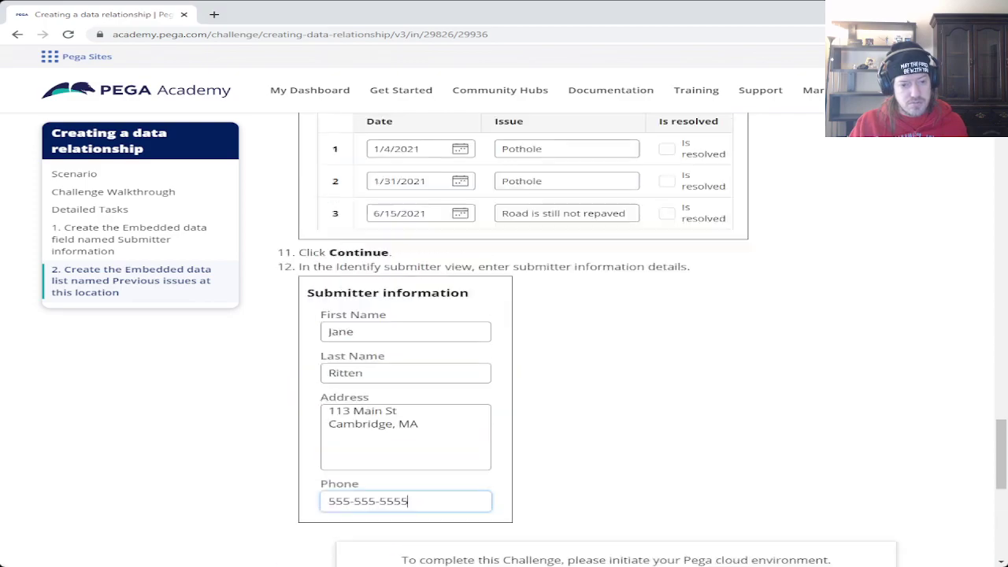
pyautogui.scroll(20, 625, 339)
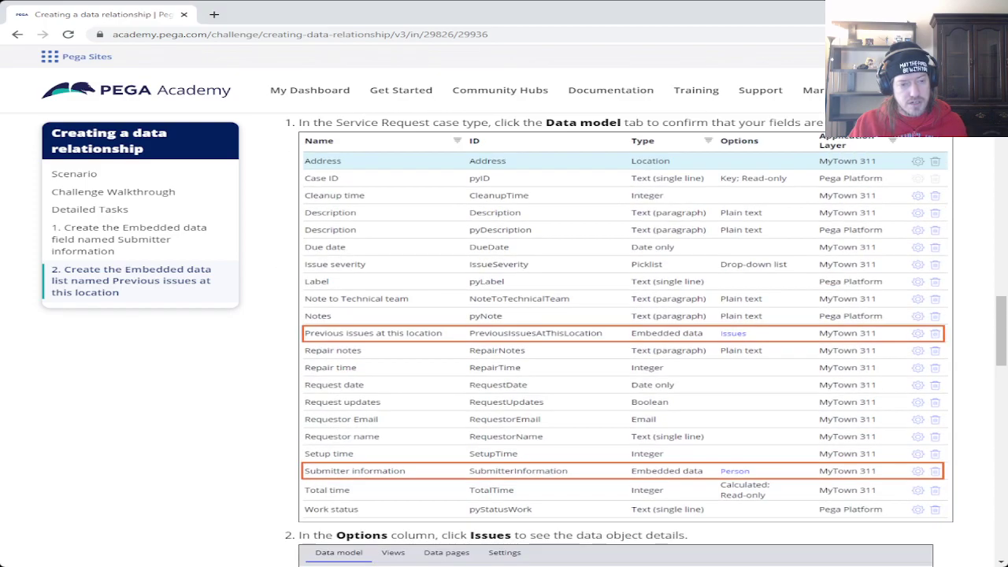
pyautogui.scroll(13, 626, 339)
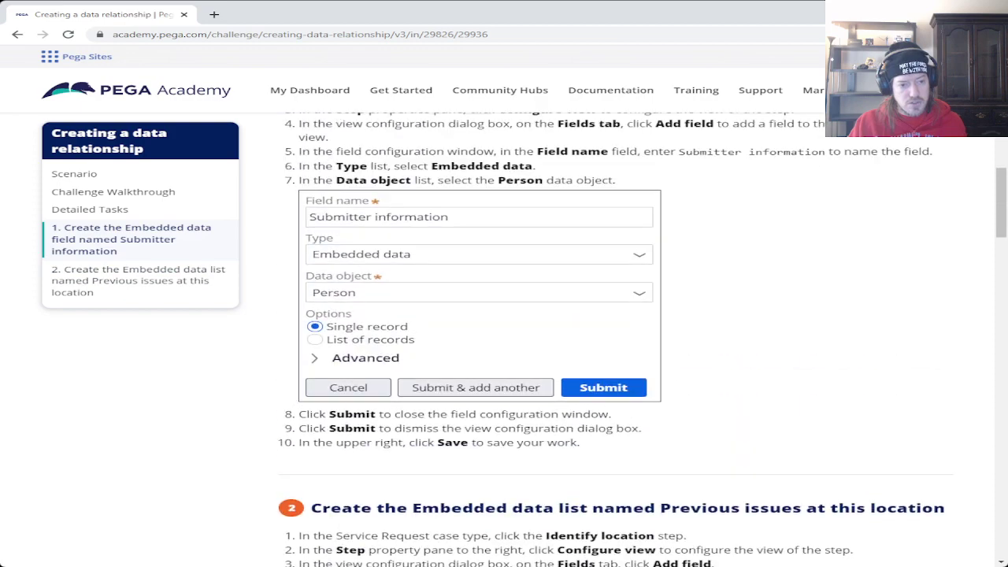
pyautogui.scroll(4, 626, 339)
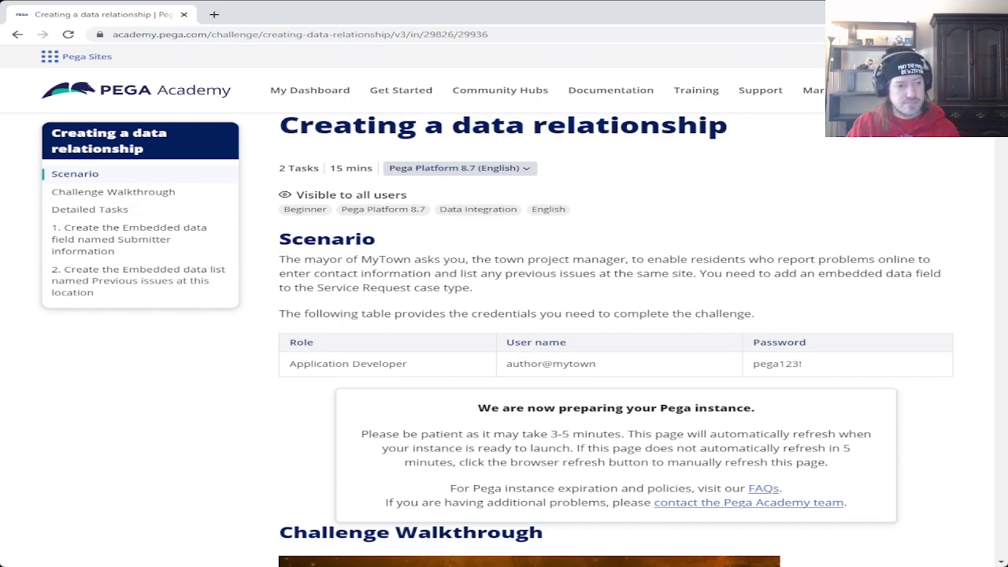
pyautogui.scroll(1, 504, 339)
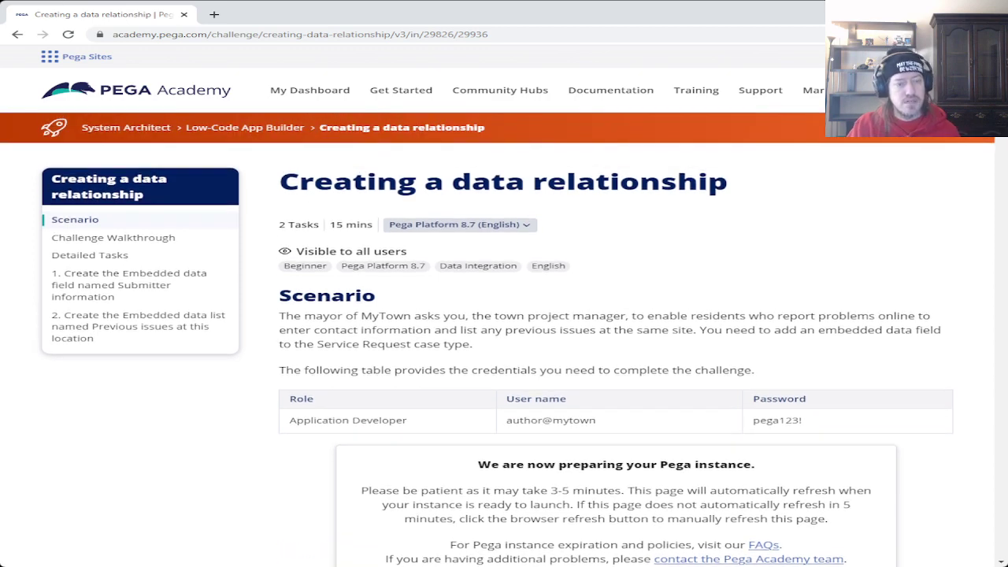
# - Launch the prepared Pega instance for the challenge
pyautogui.scroll(-2, 498, 339)
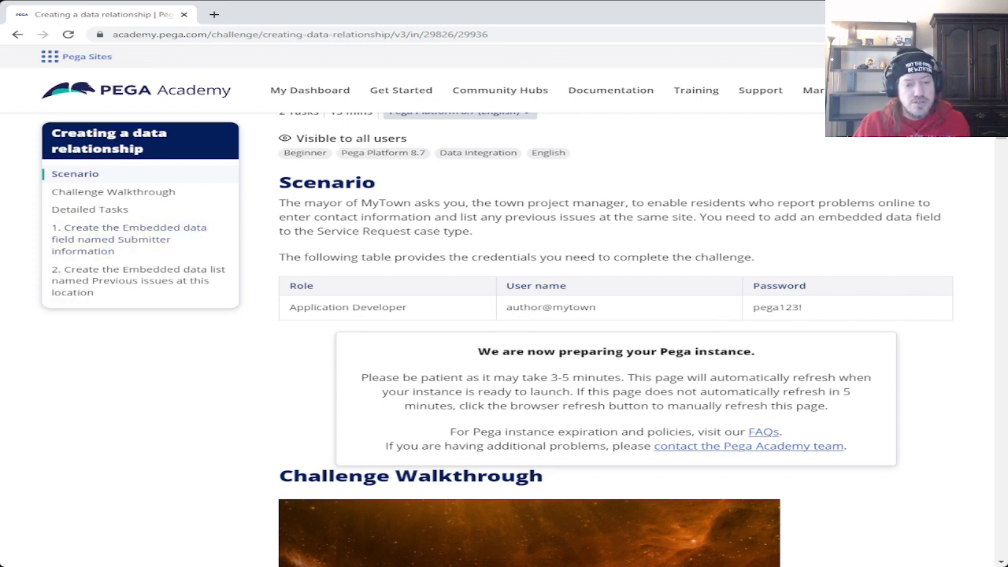
pyautogui.scroll(-3, 616, 339)
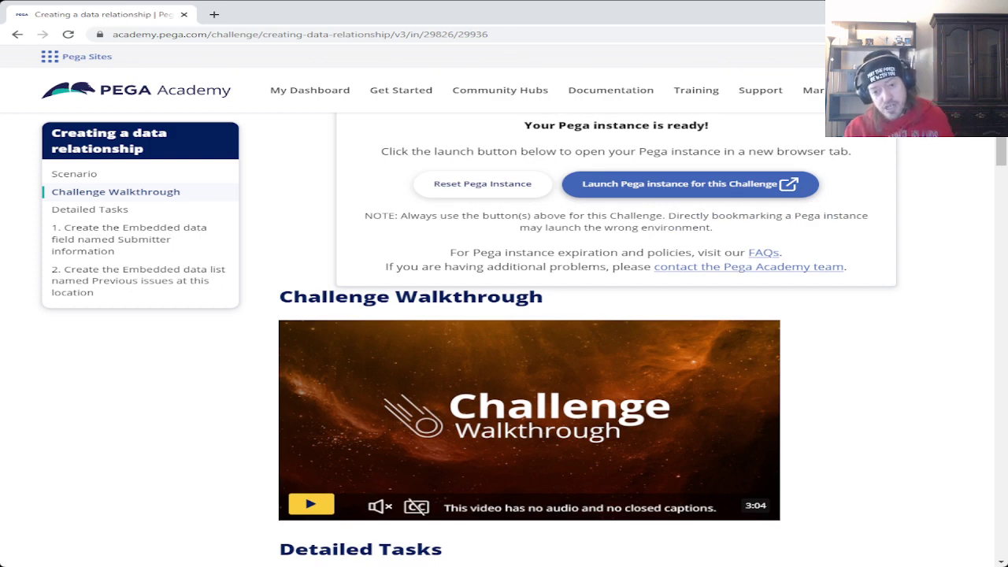
pyautogui.click(787, 183)
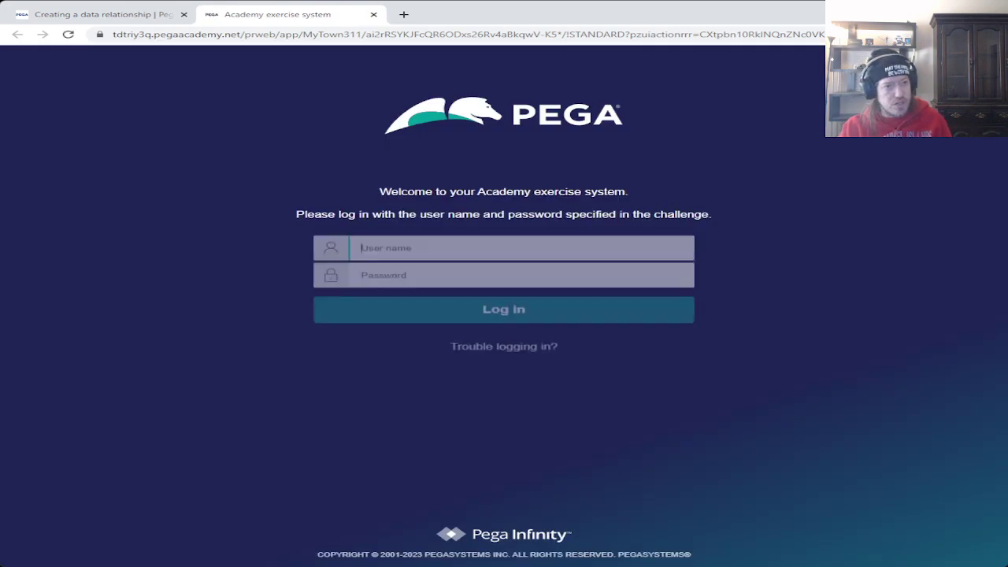
# - Copy the Application Developer user name from the challenge's credentials table into the exercise system's login form
pyautogui.click(102, 15)
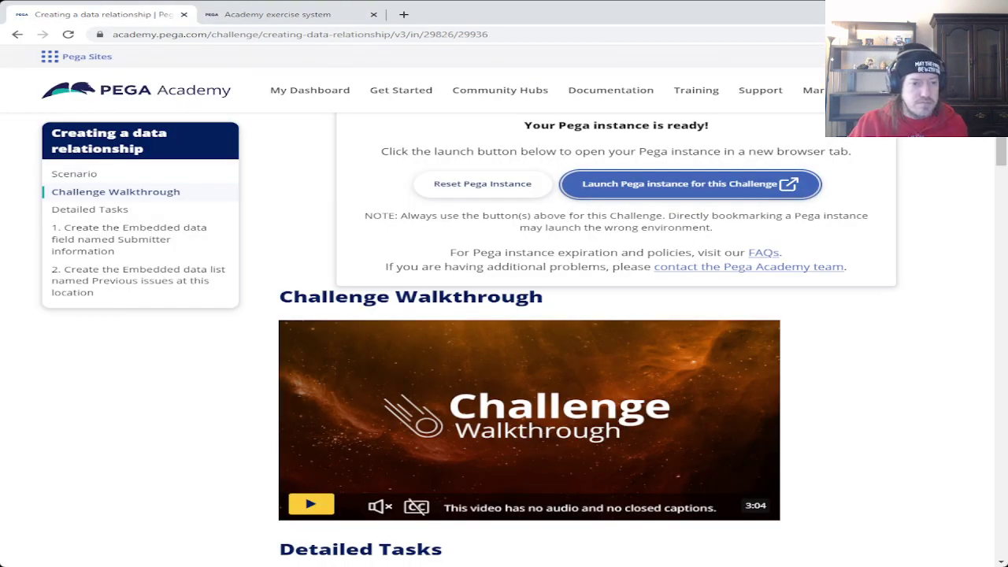
pyautogui.scroll(1, 642, 335)
pyautogui.scroll(2, 641, 334)
pyautogui.scroll(-5, 641, 334)
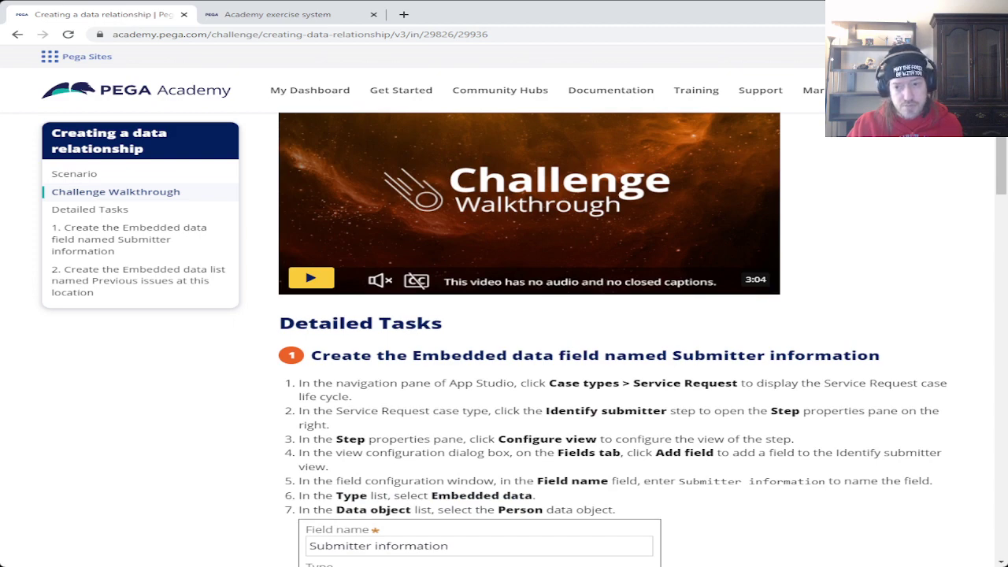
pyautogui.scroll(6, 615, 340)
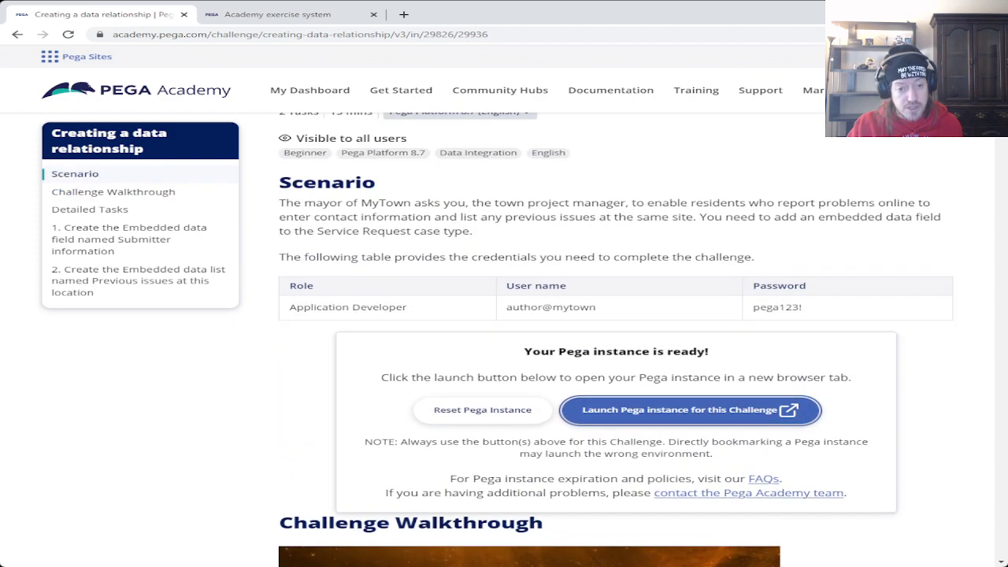
pyautogui.moveTo(596, 307); pyautogui.dragTo(505, 307)
pyautogui.hotkey('ctrl', 'c')
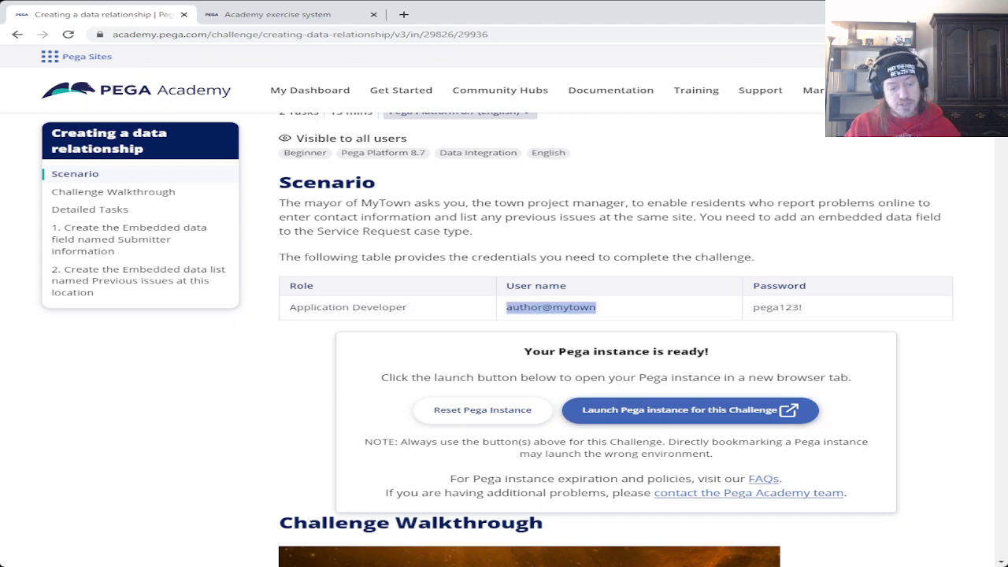
pyautogui.hotkey('ctrl', 'Tab')
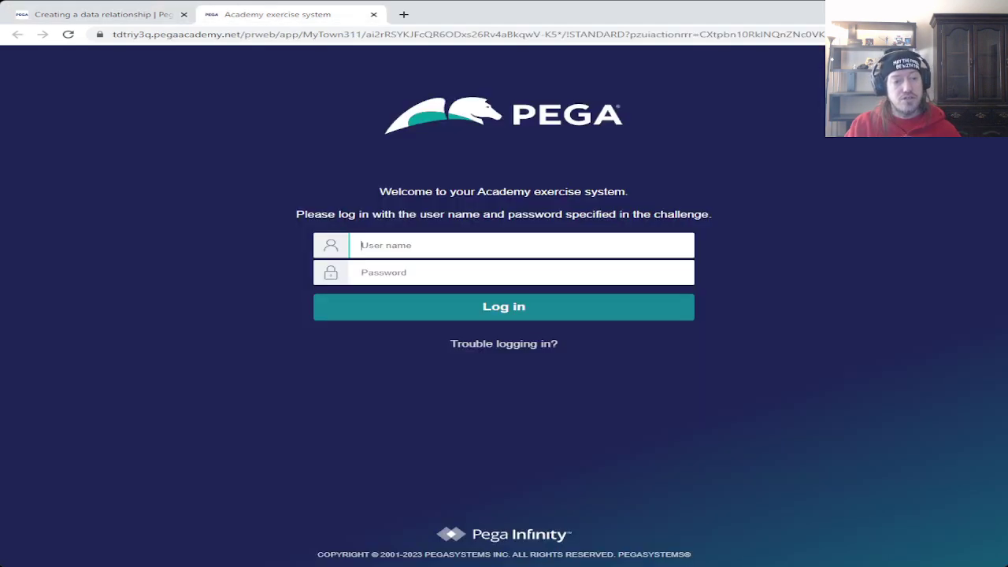
pyautogui.hotkey('ctrl', 'v')
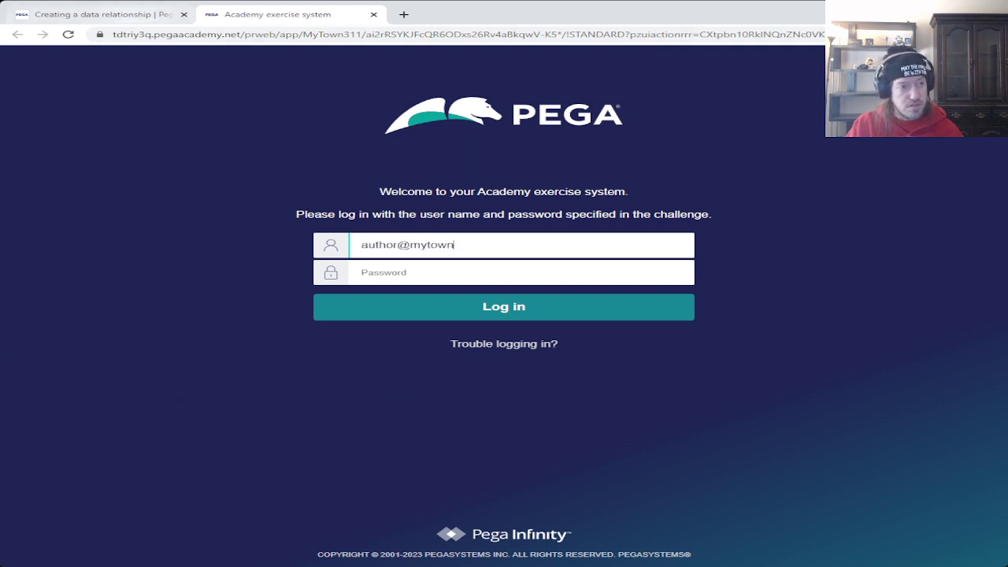
# - Copy the Application Developer password from the challenge's credentials table into the login form and log in to the exercise system
pyautogui.hotkey('ctrl', 'shift', 'Tab')
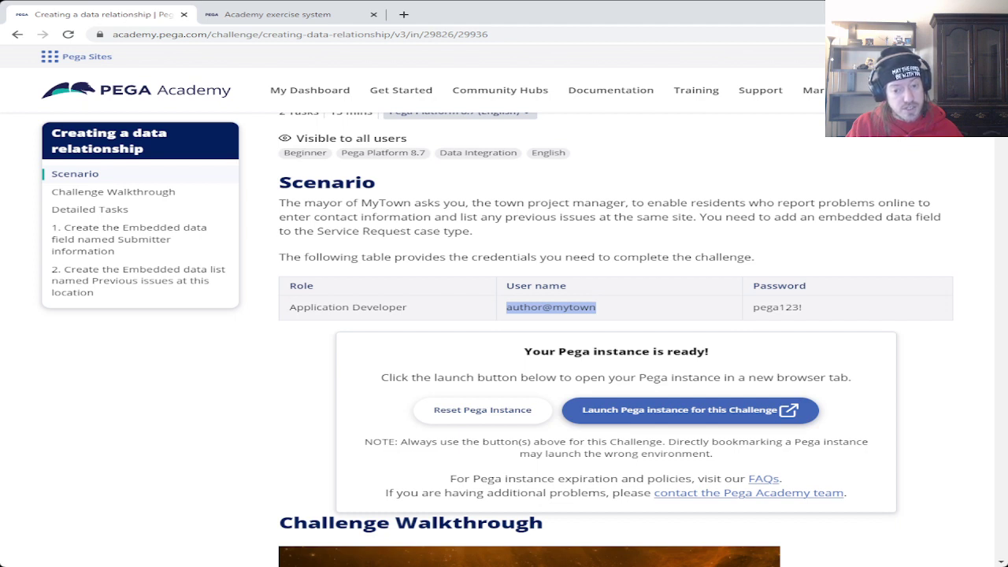
pyautogui.moveTo(800, 307); pyautogui.dragTo(779, 307)
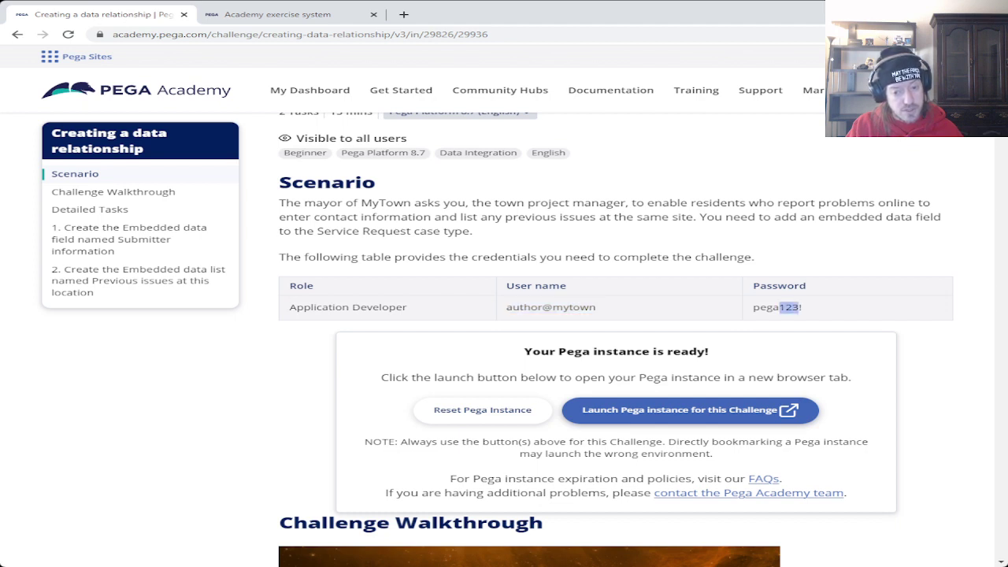
pyautogui.moveTo(753, 307); pyautogui.dragTo(801, 307)
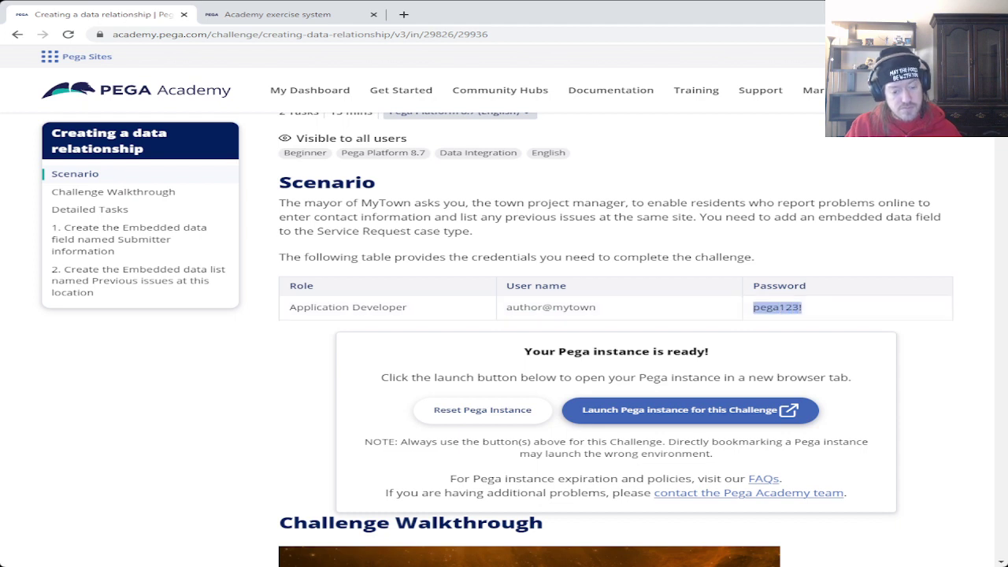
pyautogui.hotkey('ctrl', 'Tab')
pyautogui.press('Tab')
pyautogui.hotkey('ctrl', 'v')
pyautogui.press('Return')
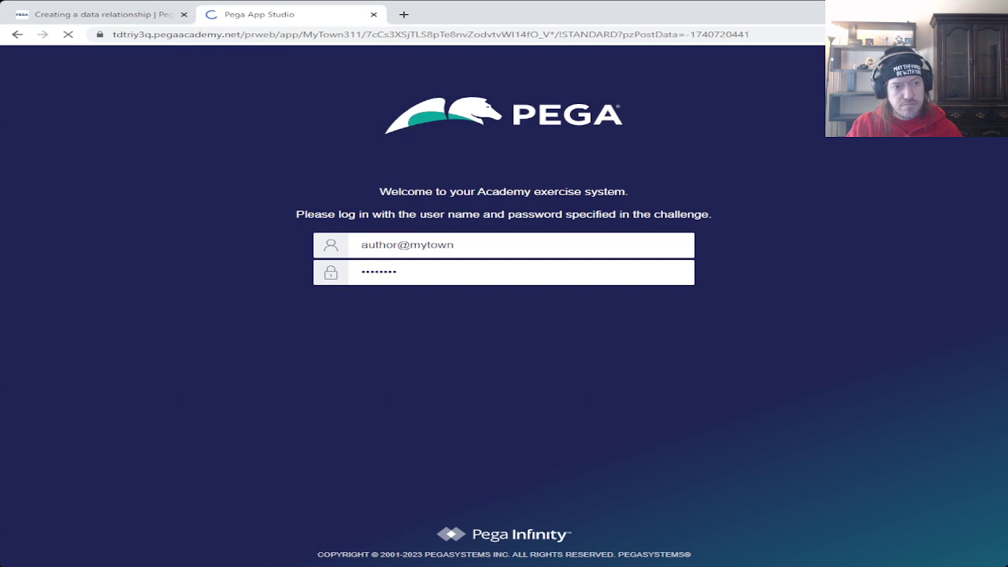
# - Review the challenge's instructions for the Submitter information field and open the Service Request case type in App Studio
pyautogui.hotkey('ctrl', 'shift', 'Tab')
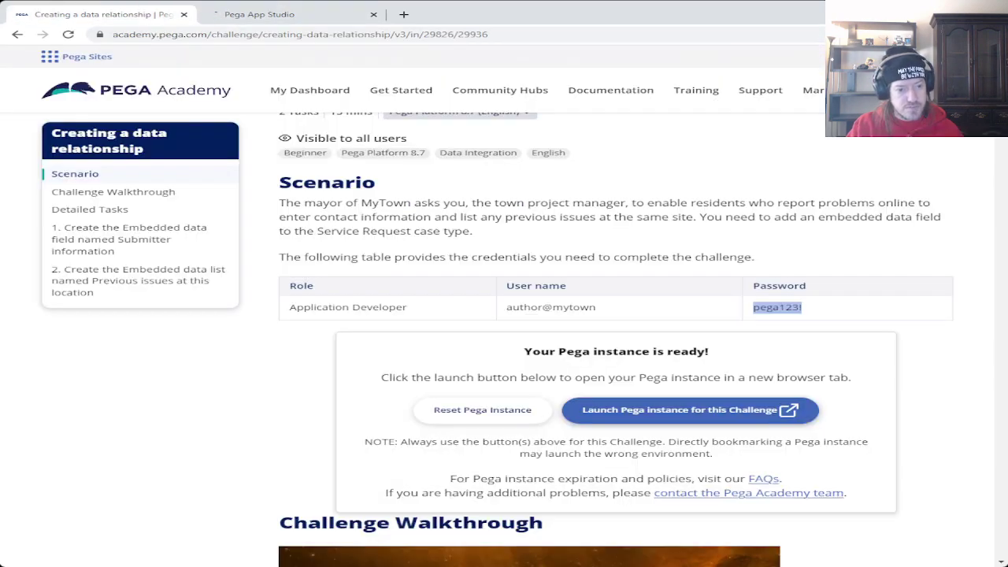
pyautogui.scroll(-7, 641, 339)
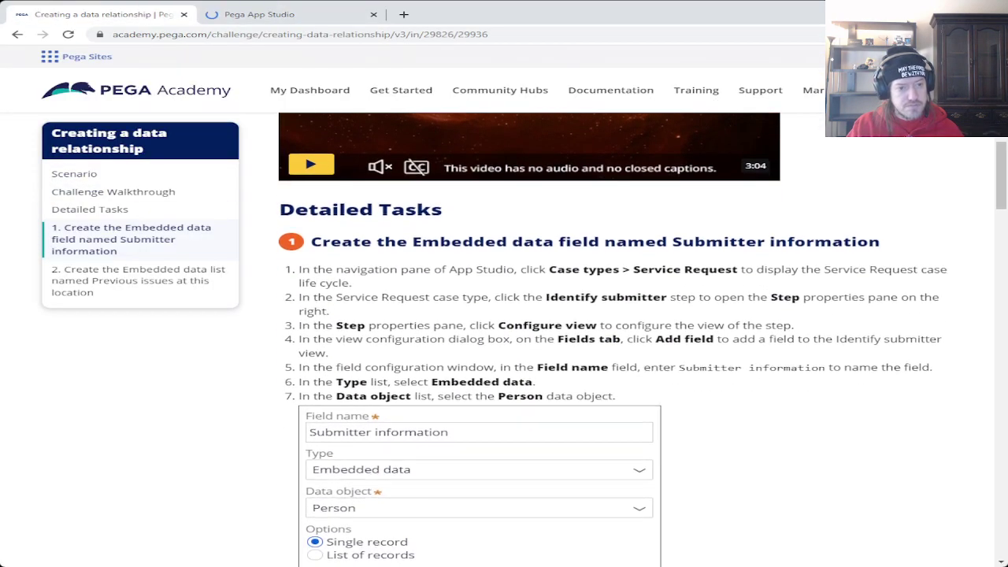
pyautogui.scroll(-1, 642, 338)
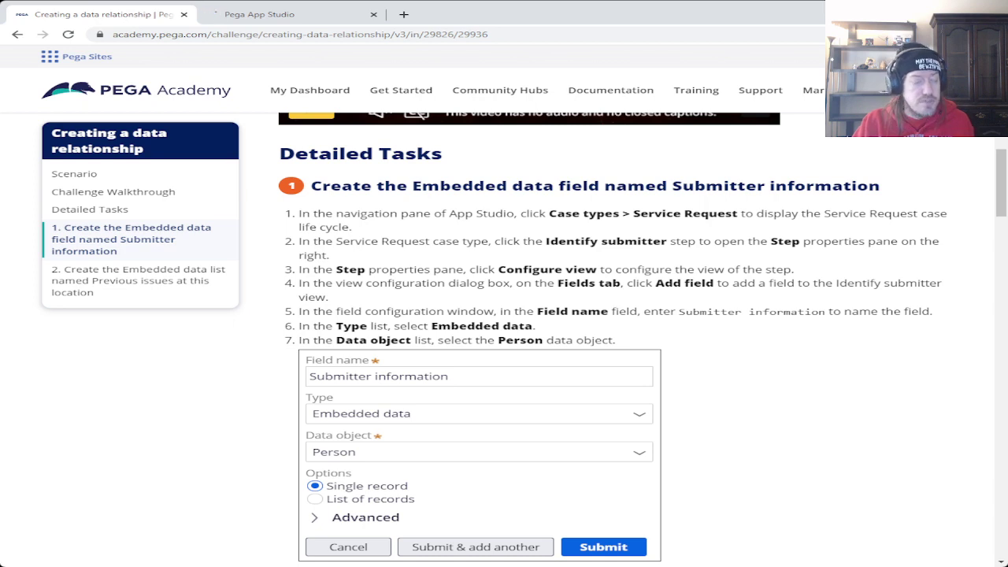
pyautogui.hotkey('ctrl', 'Tab')
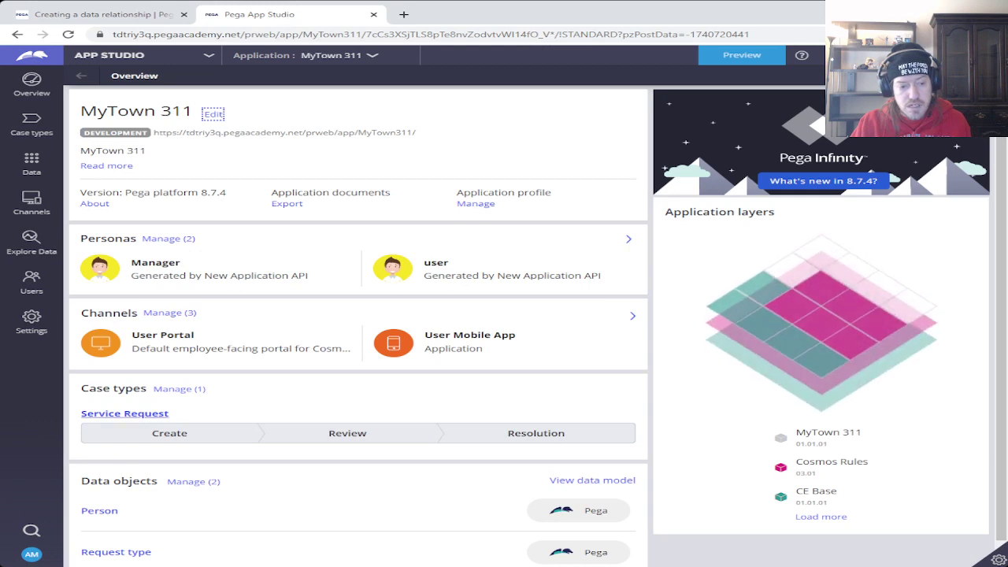
pyautogui.click(124, 414)
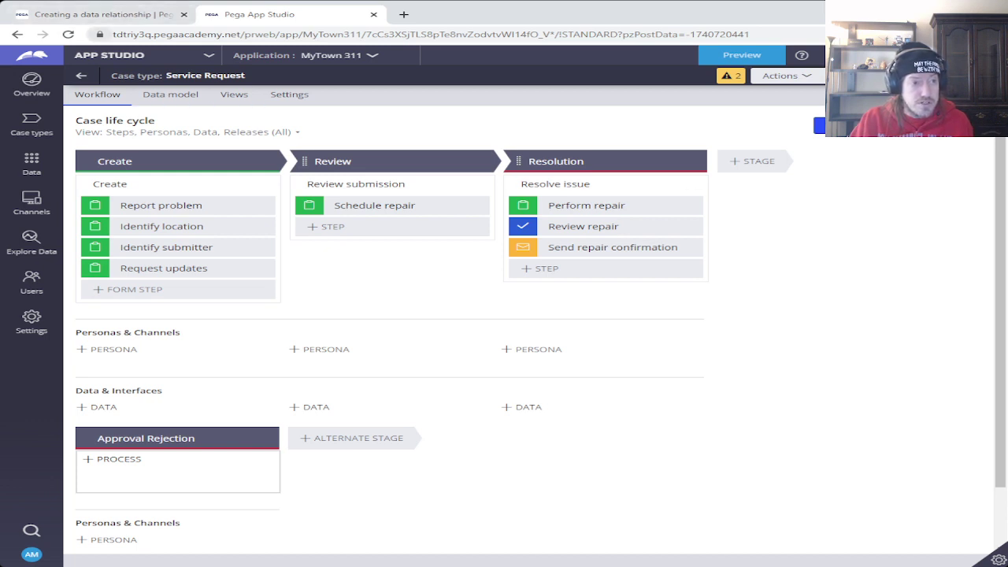
# - Check the challenge instructions and open the view configuration of the Identify submitter step in the Create stage
pyautogui.click(94, 14)
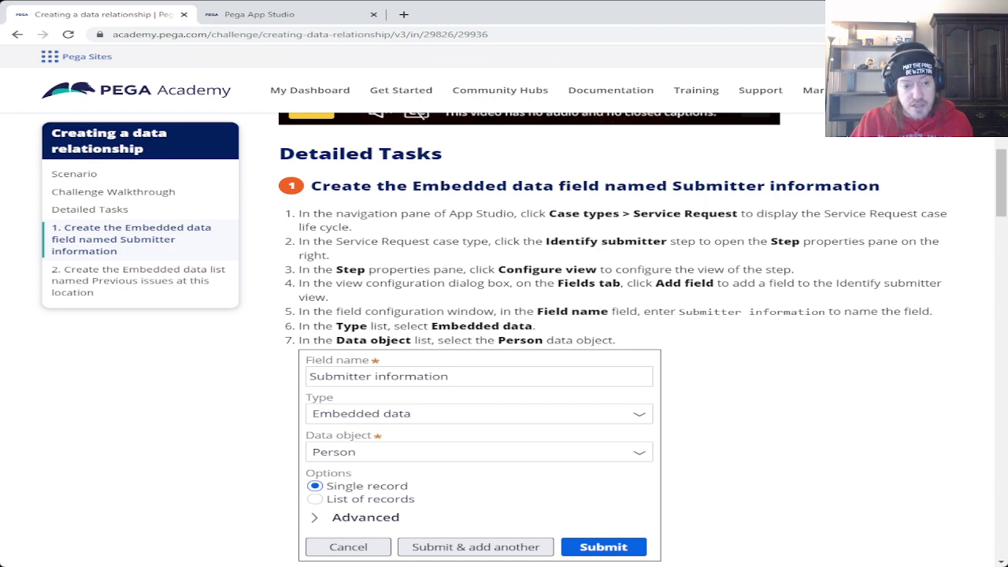
pyautogui.hotkey('ctrl', 'Tab')
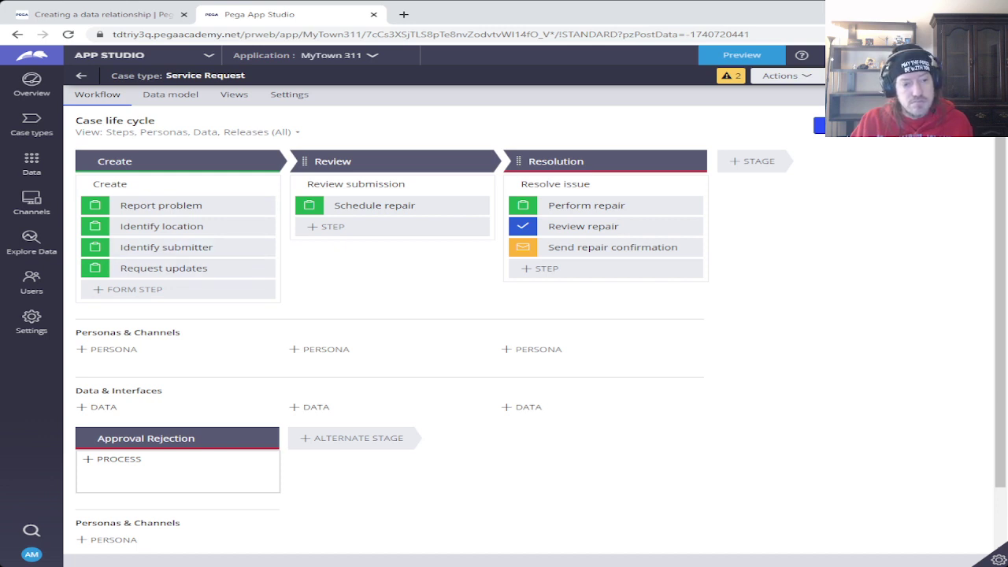
pyautogui.click(166, 246)
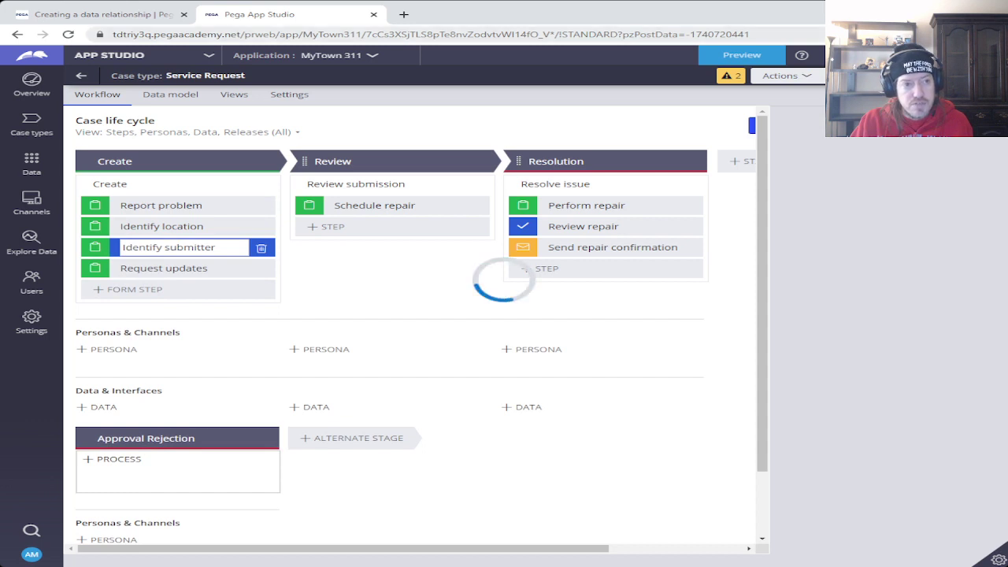
pyautogui.hotkey('ctrl', 'pageup')
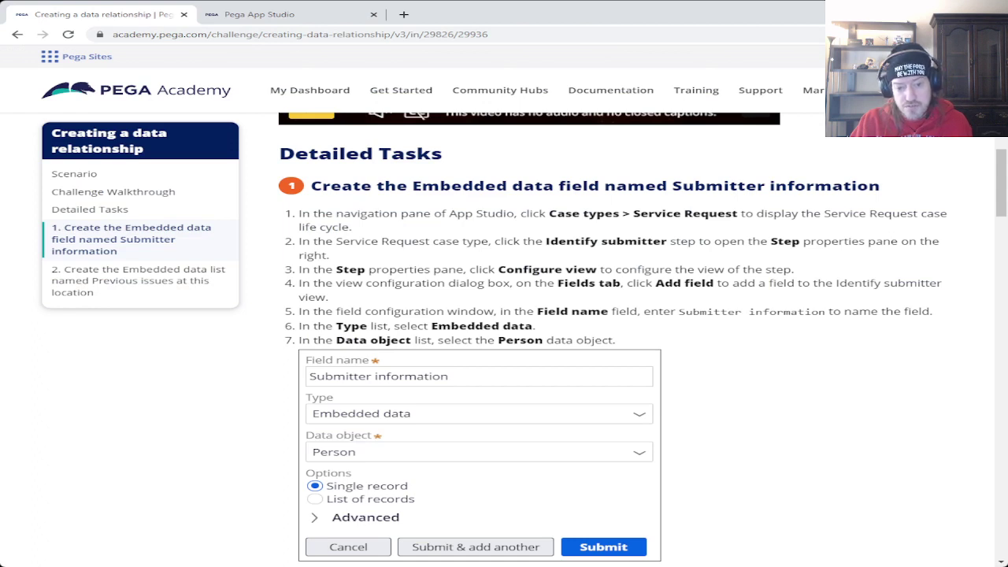
pyautogui.hotkey('ctrl', 'pagedown')
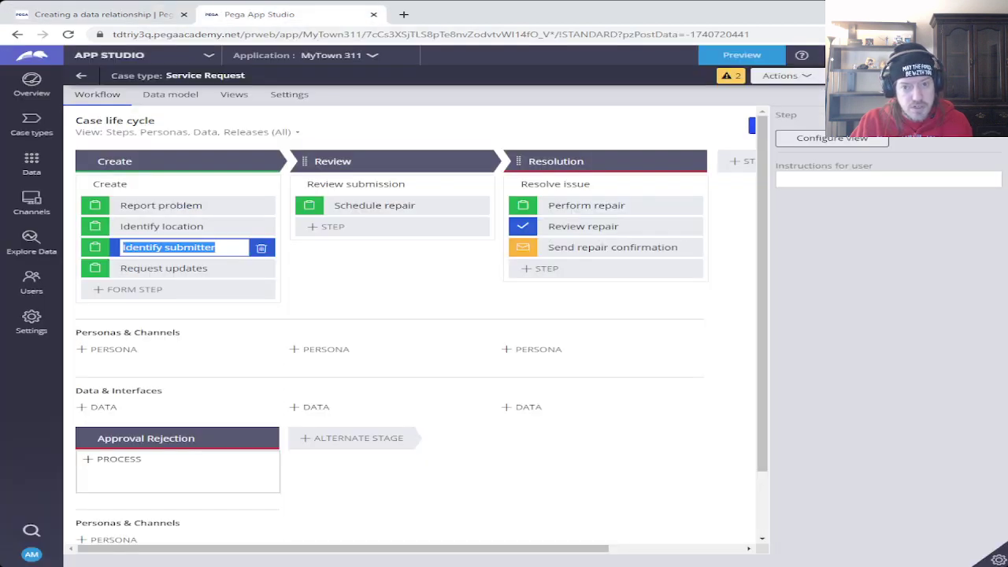
pyautogui.press('Tab')
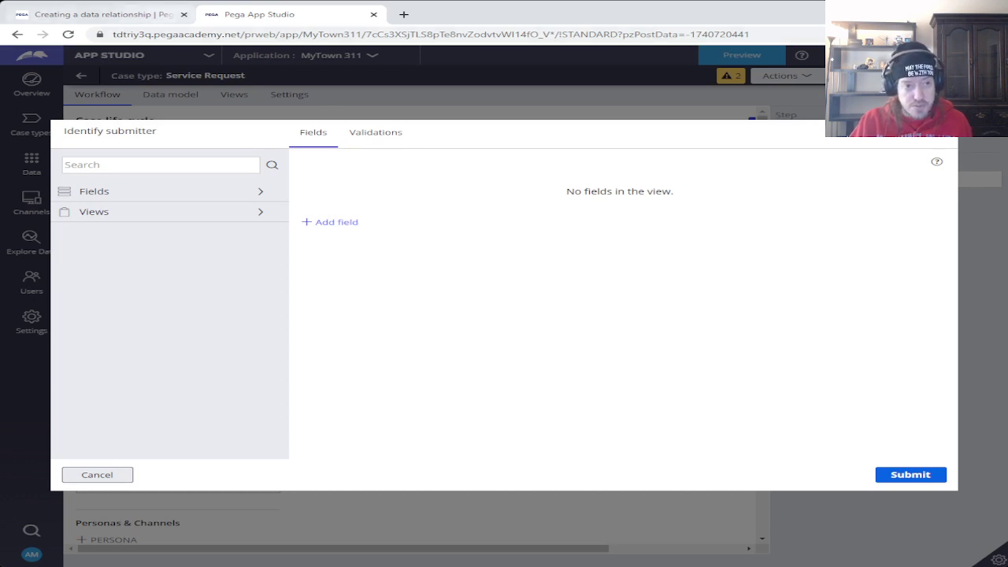
# - Add a field to the Identify submitter view and name it Submitter information, copying the name from the challenge instructions
pyautogui.click(107, 14)
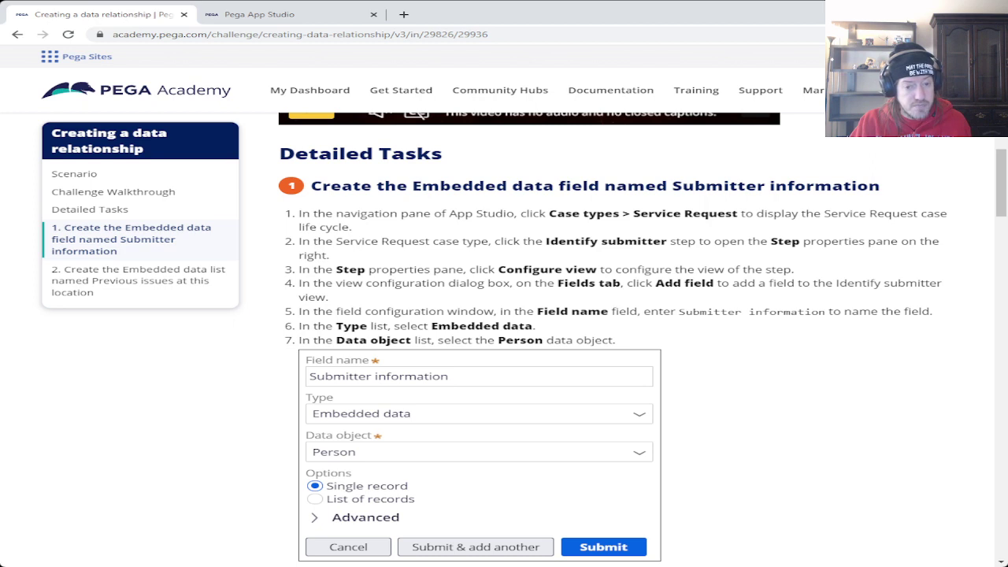
pyautogui.moveTo(679, 312); pyautogui.dragTo(825, 312)
pyautogui.hotkey('ctrl', 'c')
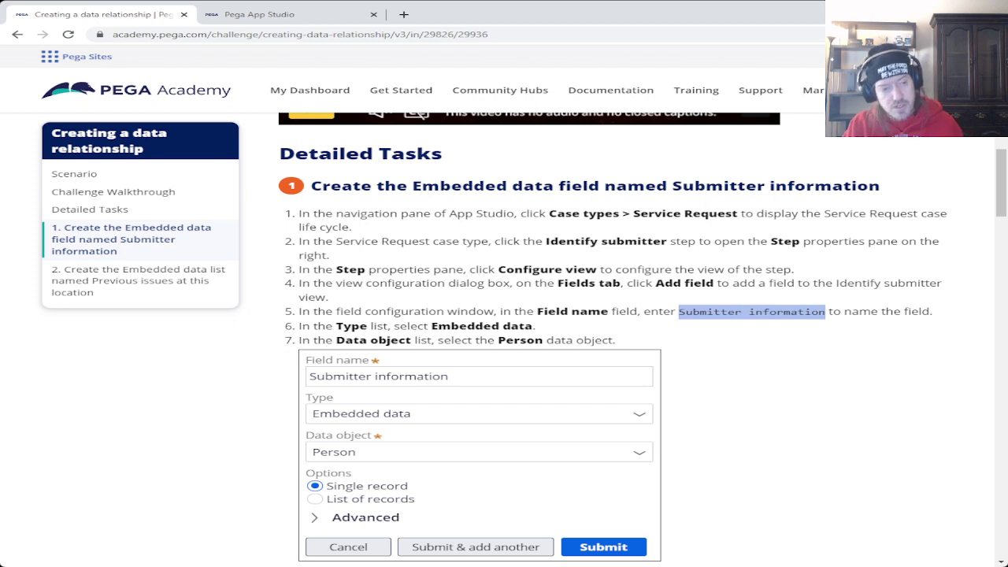
pyautogui.click(267, 14)
pyautogui.click(329, 222)
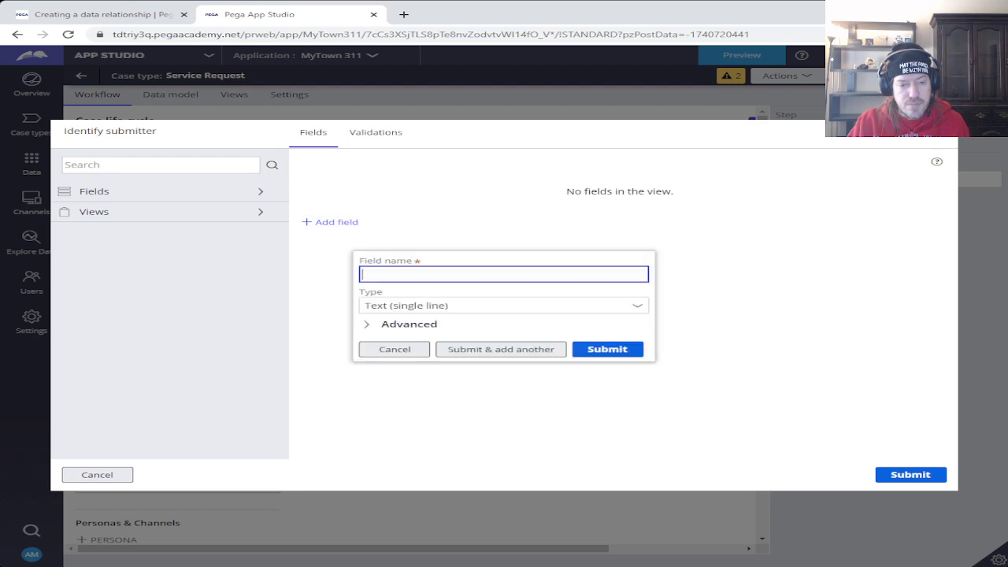
pyautogui.hotkey('ctrl', 'v')
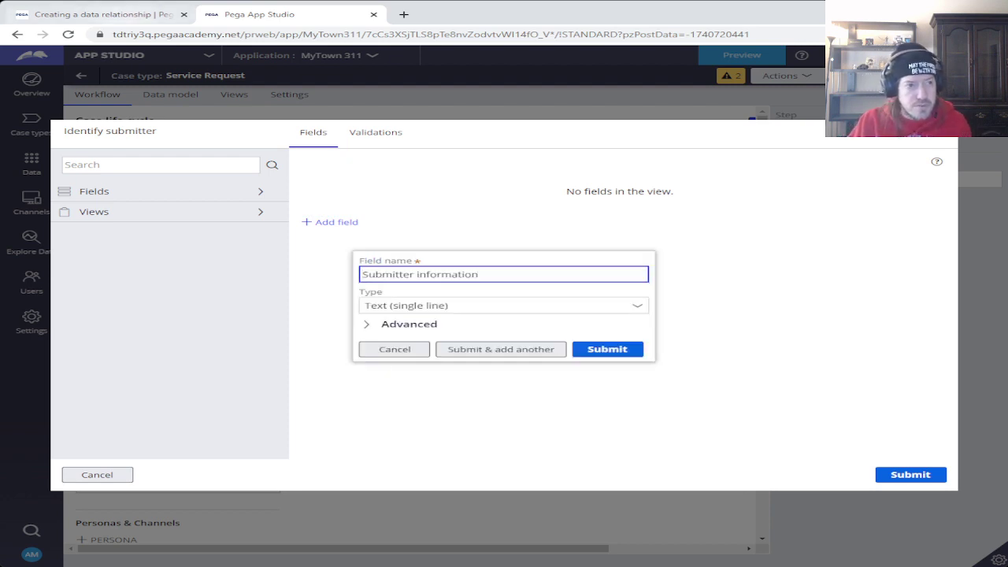
# - Set the Submitter information field's type to Embedded data, as the challenge instructions specify
pyautogui.hotkey('ctrl', 'shift', 'Tab')
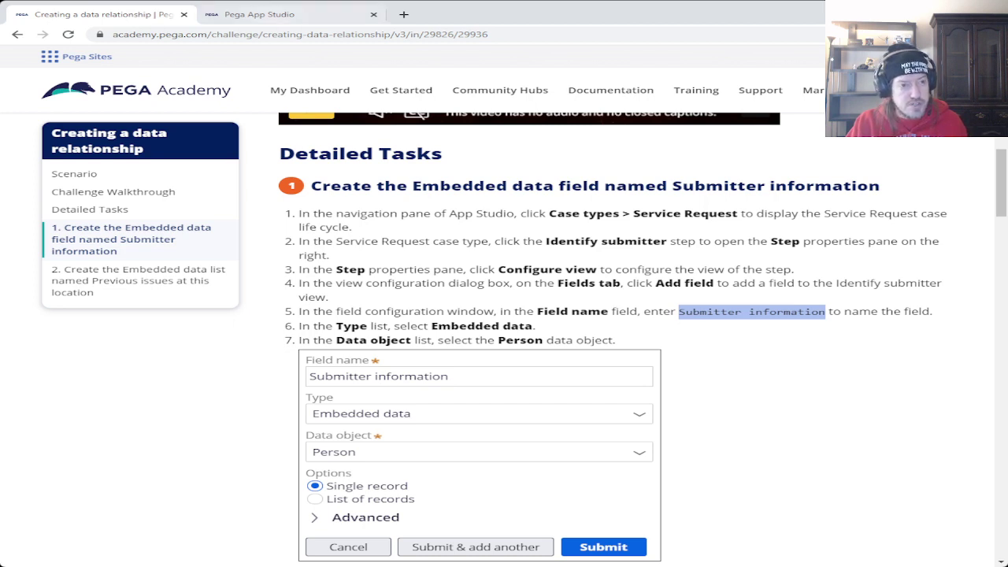
pyautogui.click(259, 15)
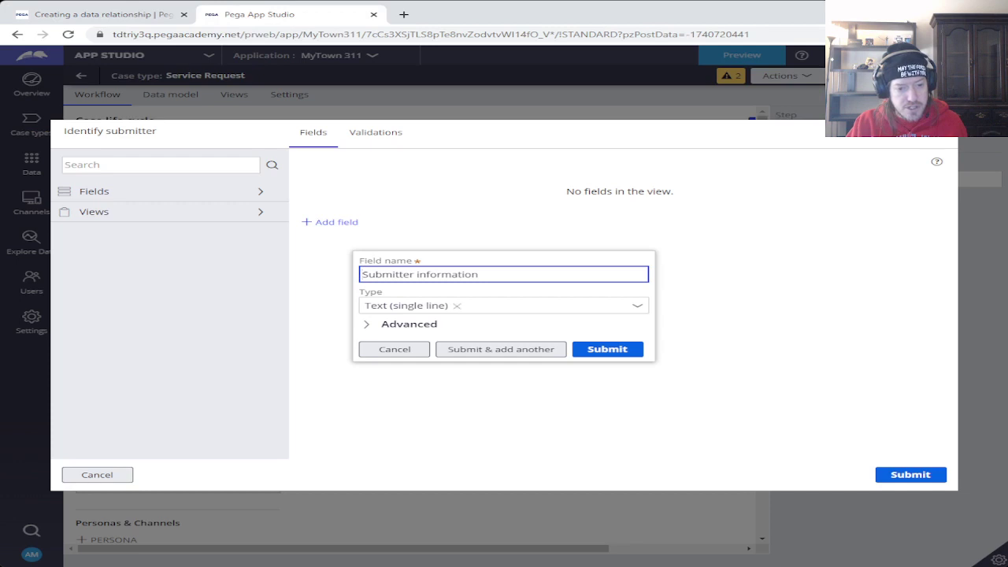
pyautogui.click(504, 306)
pyautogui.click(412, 348)
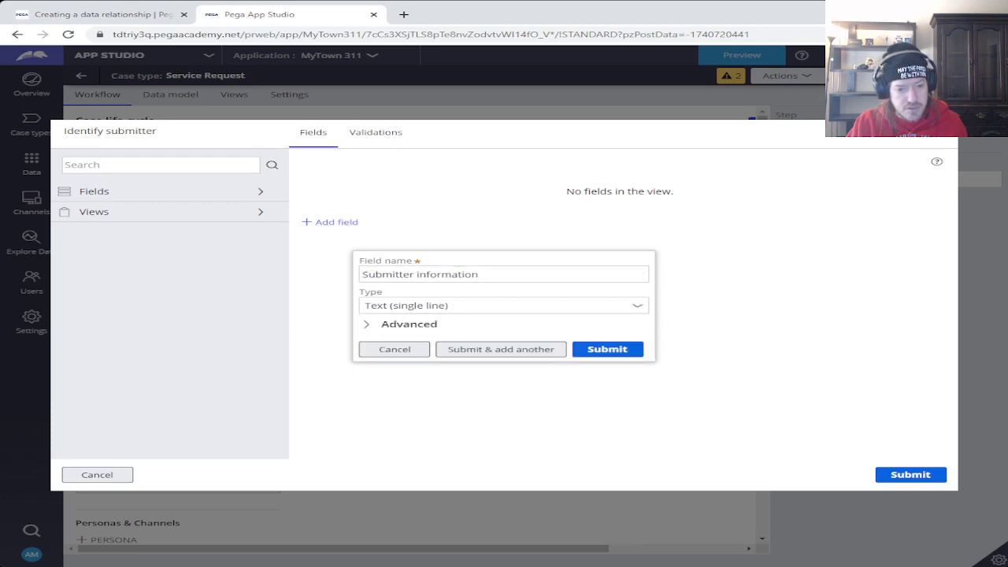
pyautogui.click(504, 306)
pyautogui.scroll(-5, 504, 374)
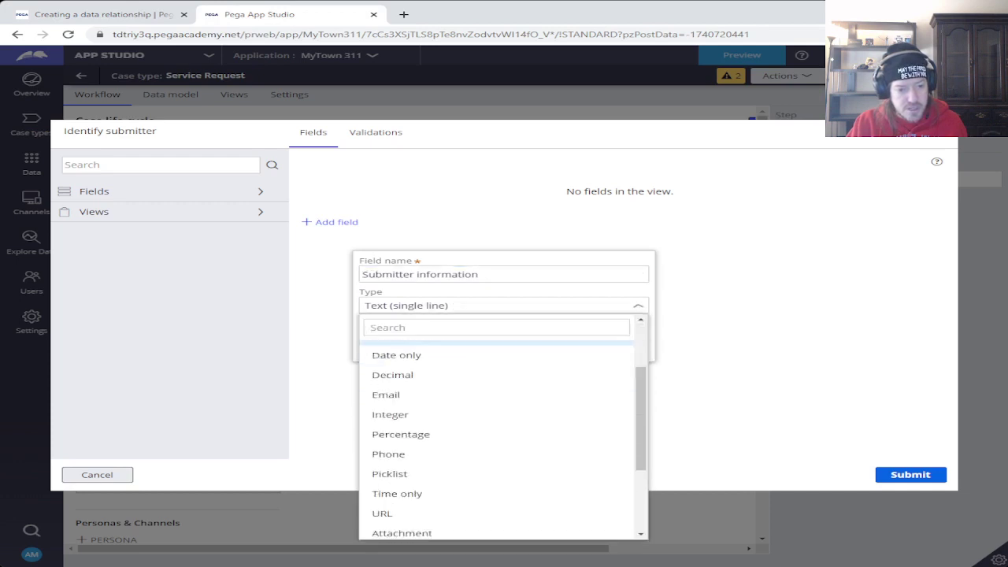
pyautogui.click(412, 503)
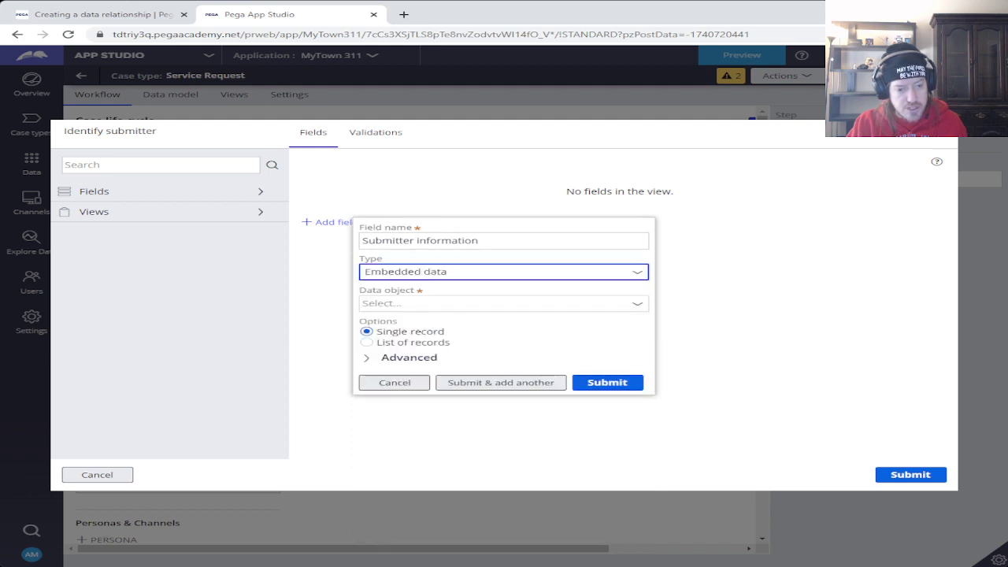
# - Choose Person as the data object for the Submitter information field
pyautogui.press('Tab')
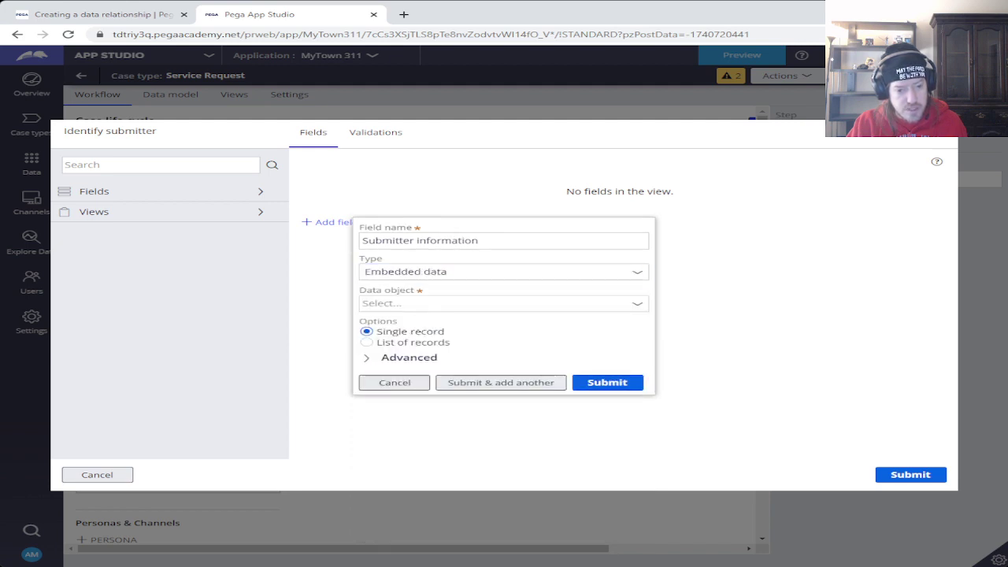
pyautogui.press('Down')
pyautogui.press('Down')
pyautogui.press('Down')
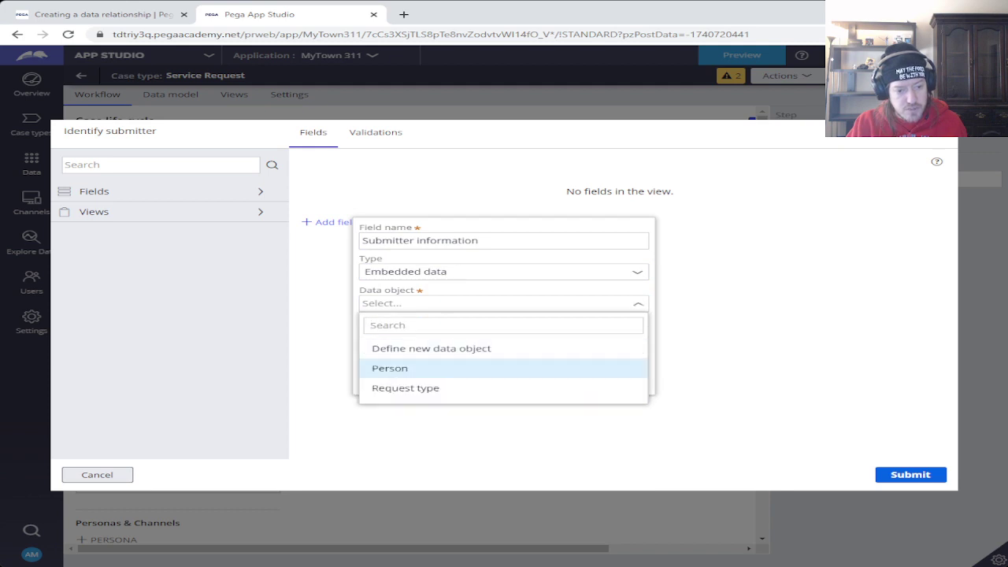
pyautogui.press('Return')
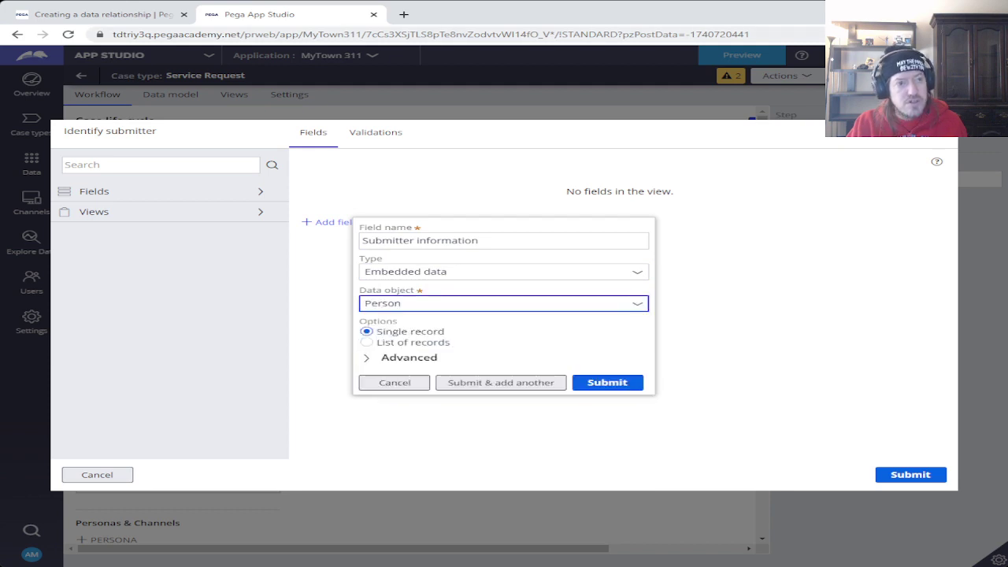
# - Check the remaining task instructions and the field's advanced settings, and submit the Submitter information field as a single record
pyautogui.hotkey('ctrl', 'Tab')
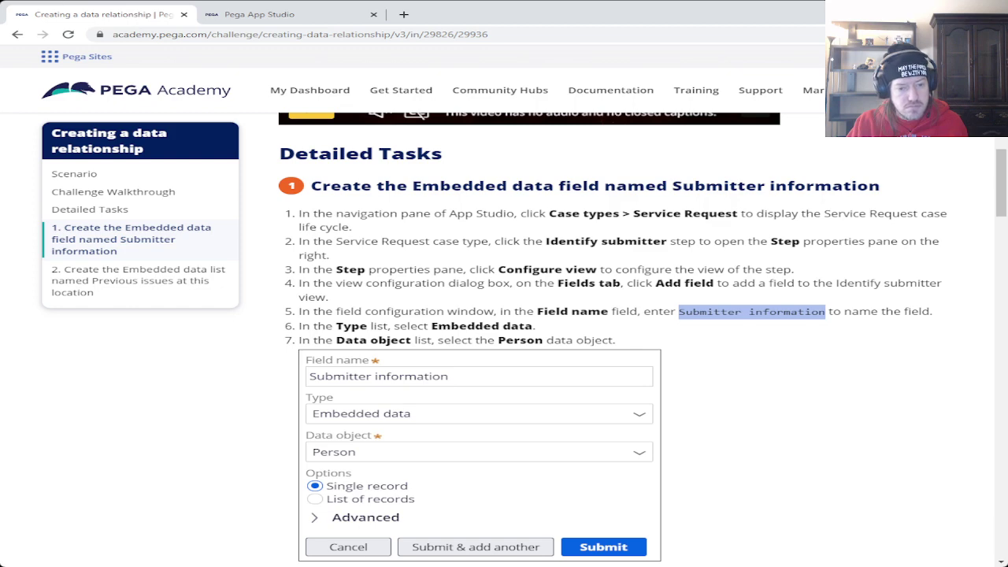
pyautogui.scroll(-2, 642, 339)
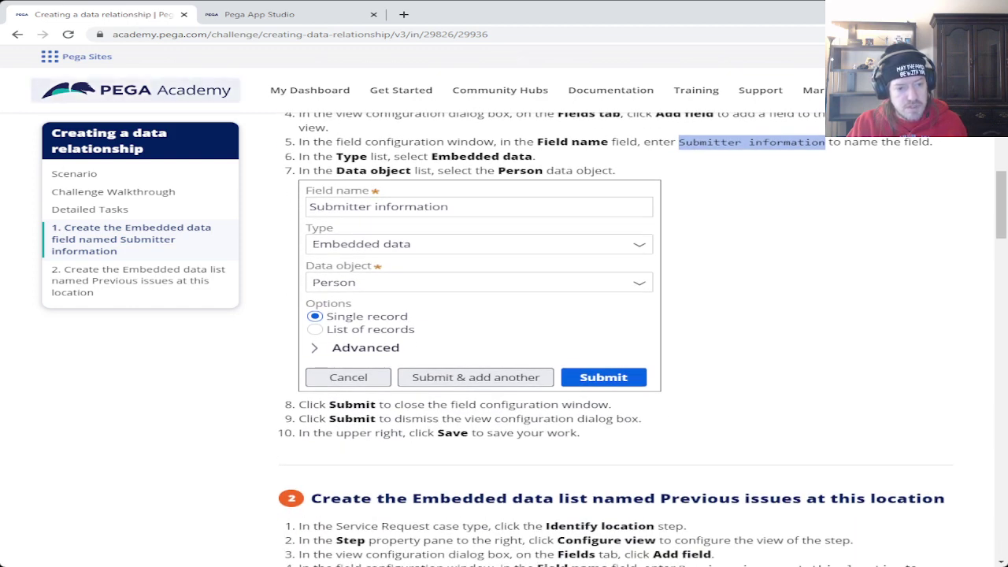
pyautogui.scroll(-1, 641, 339)
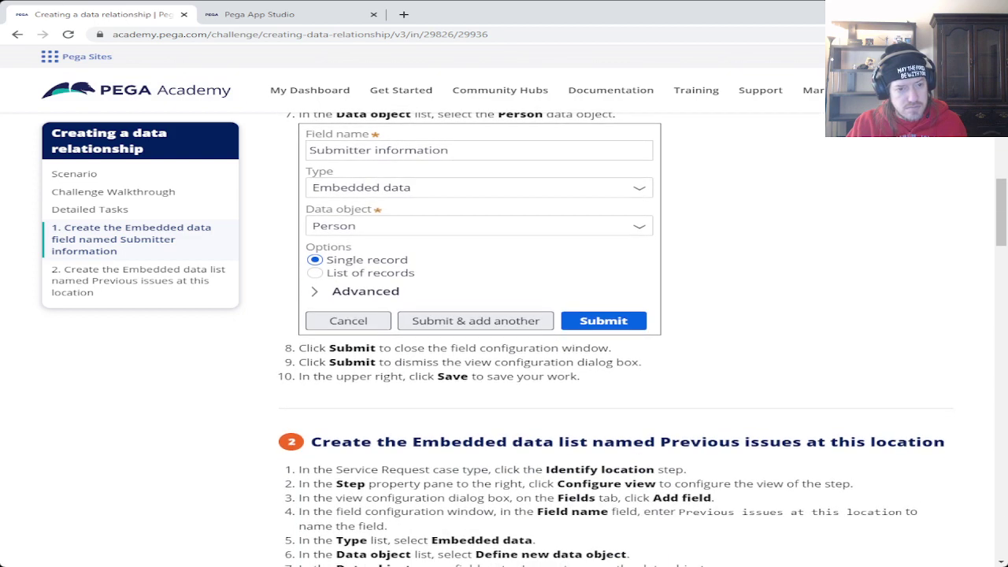
pyautogui.scroll(-2, 641, 339)
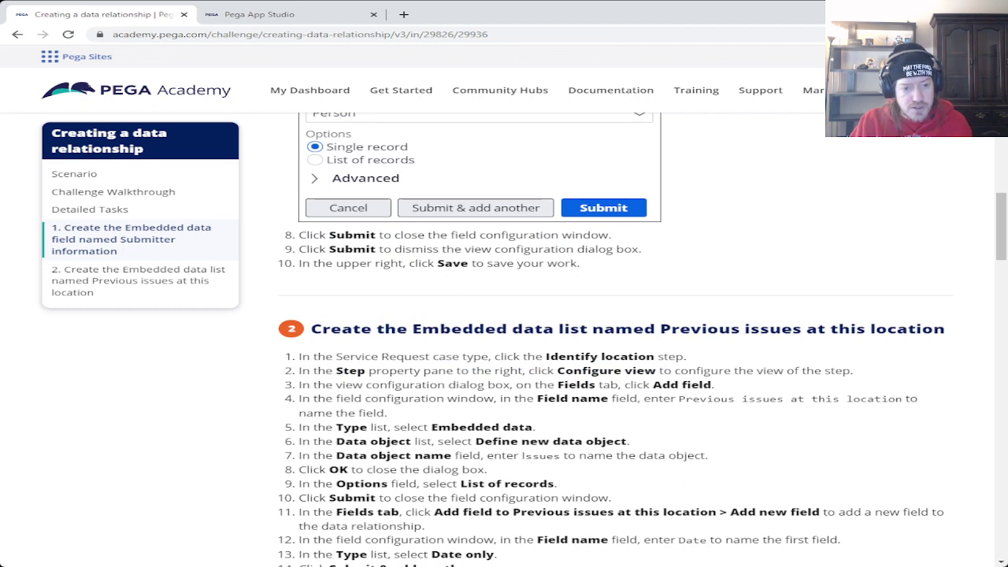
pyautogui.hotkey('ctrl', 'Tab')
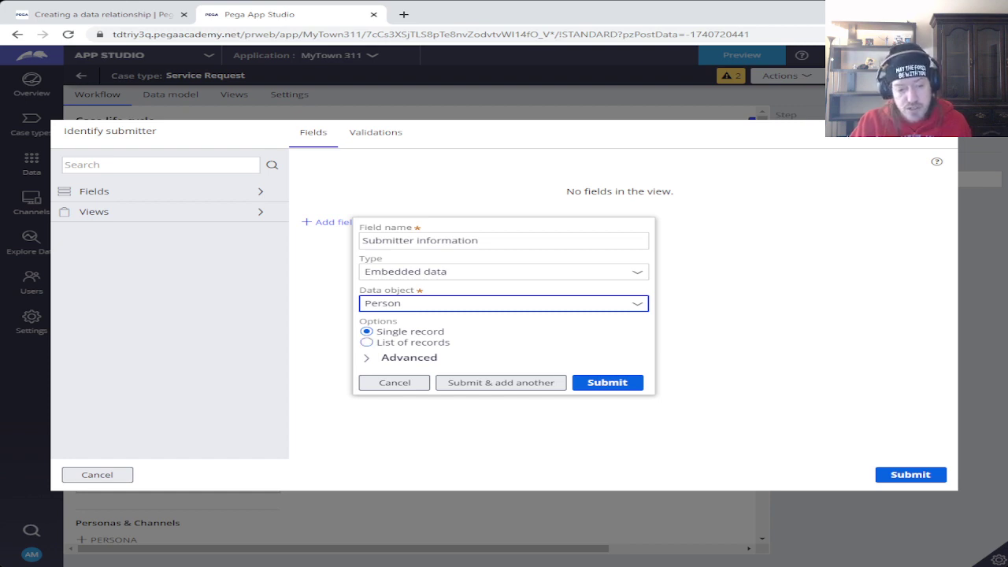
pyautogui.click(408, 357)
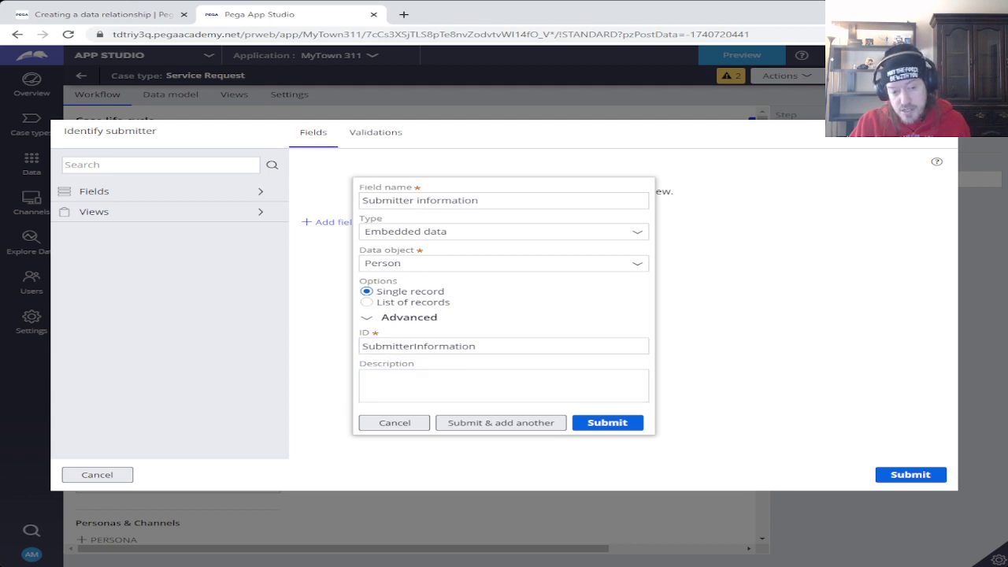
pyautogui.click(408, 316)
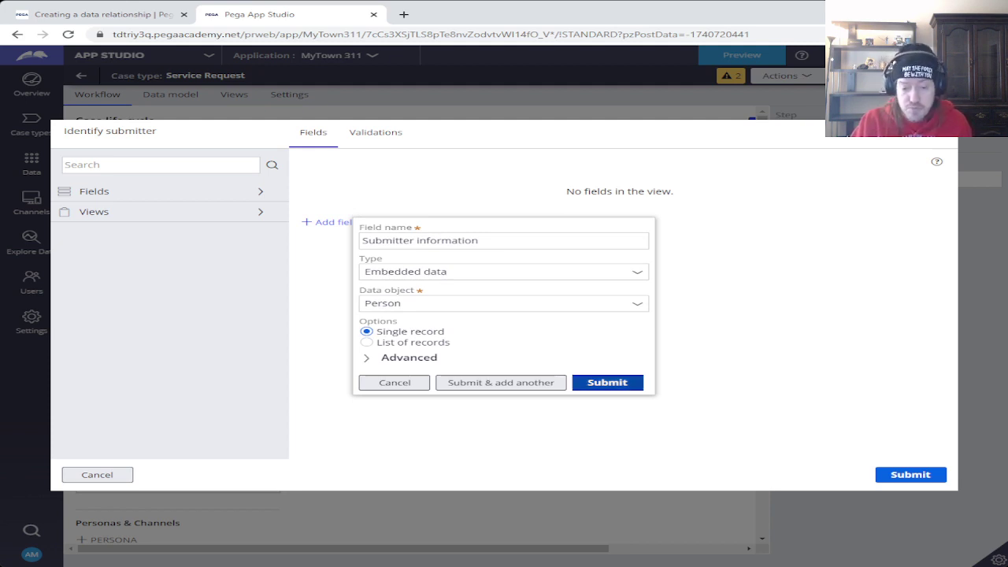
pyautogui.click(607, 381)
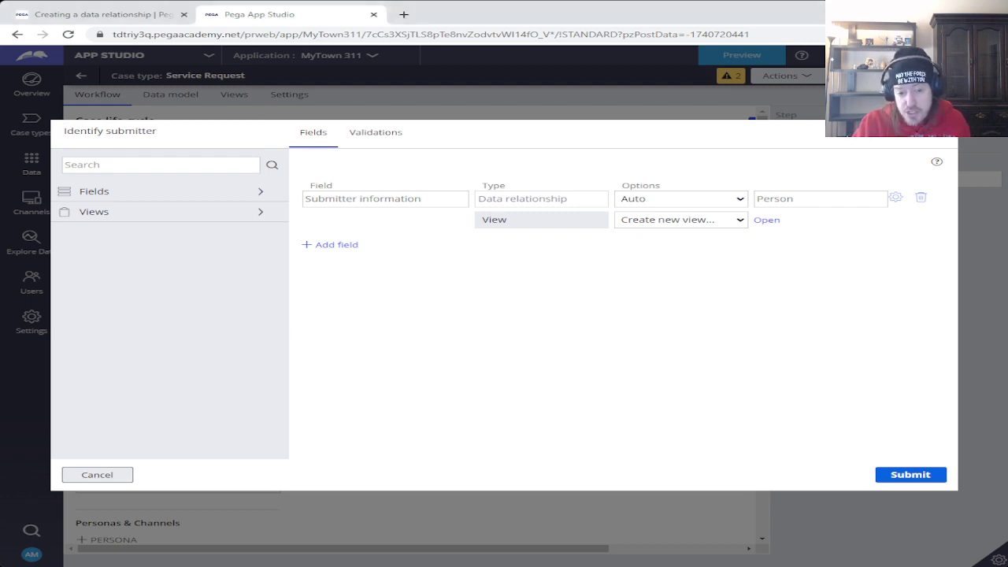
# - Submit the Identify submitter view configuration with the Submitter information field included
pyautogui.click(680, 198)
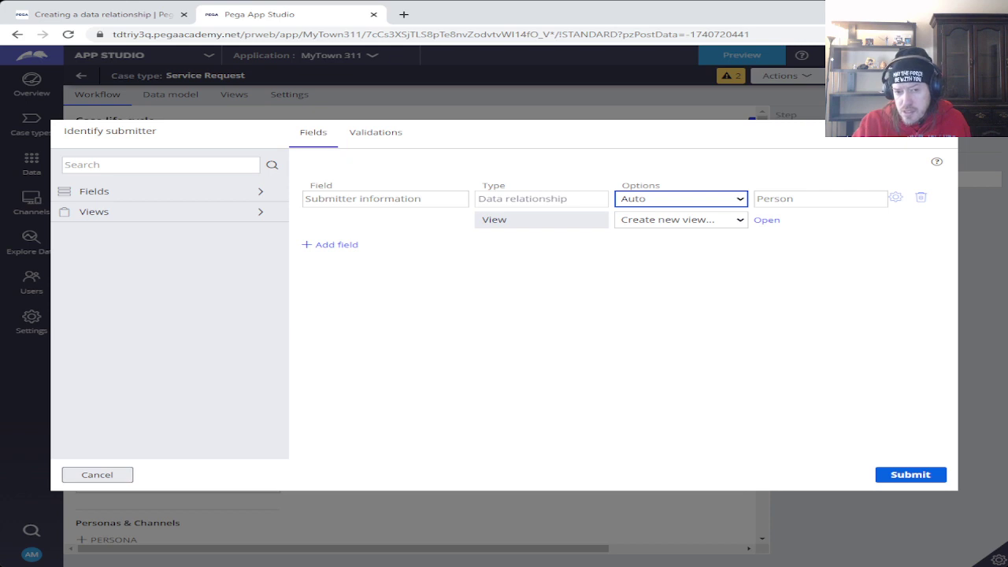
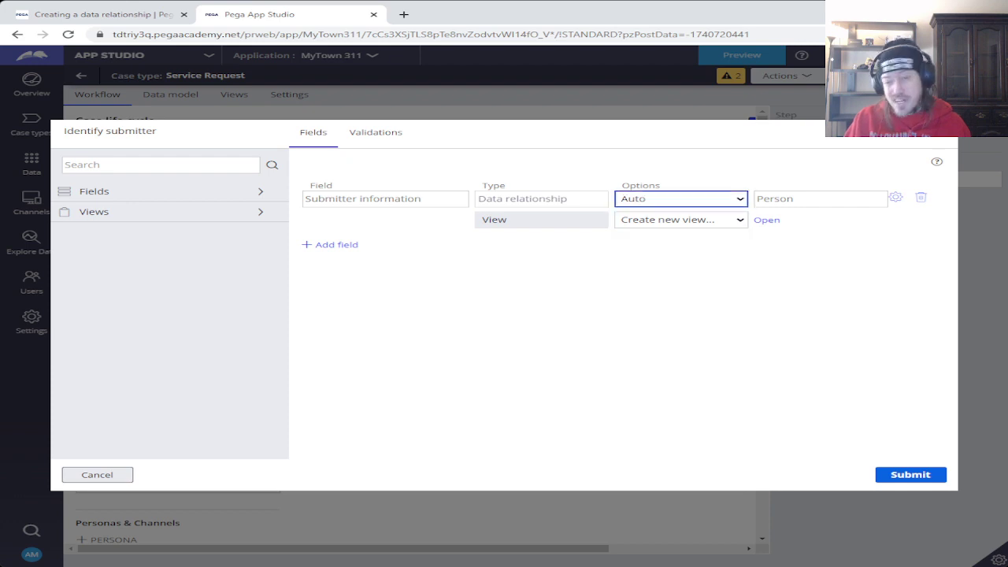
pyautogui.click(910, 474)
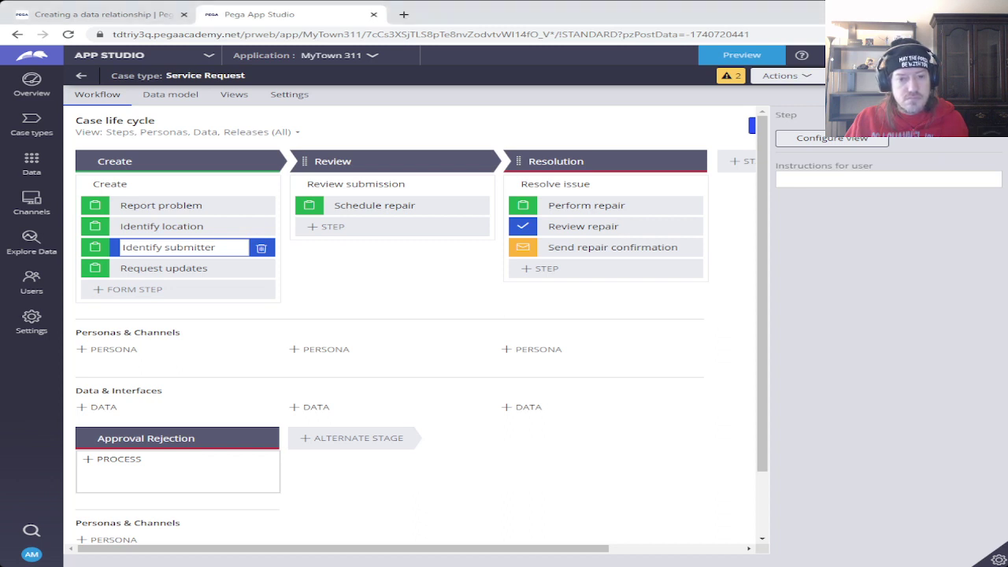
pyautogui.moveTo(370, 162)
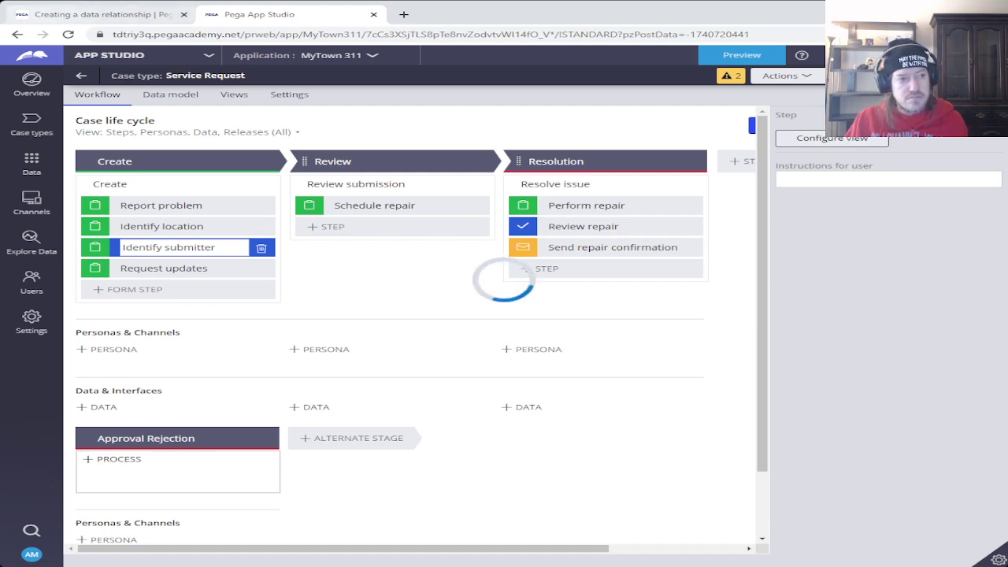
# - Read the challenge's second task and open the view configuration of the Identify location step in the Service Request case type
pyautogui.click(94, 14)
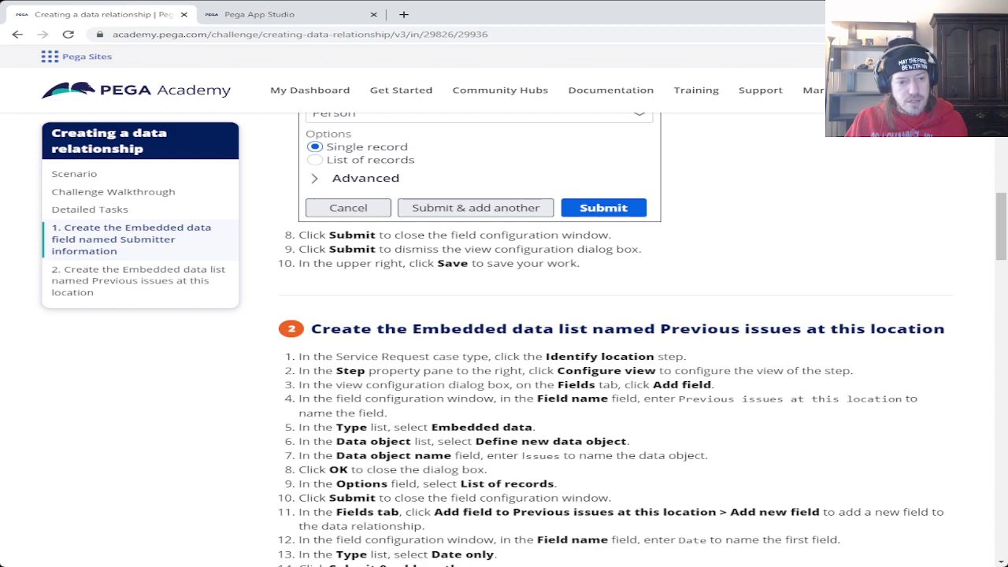
pyautogui.scroll(-2, 614, 338)
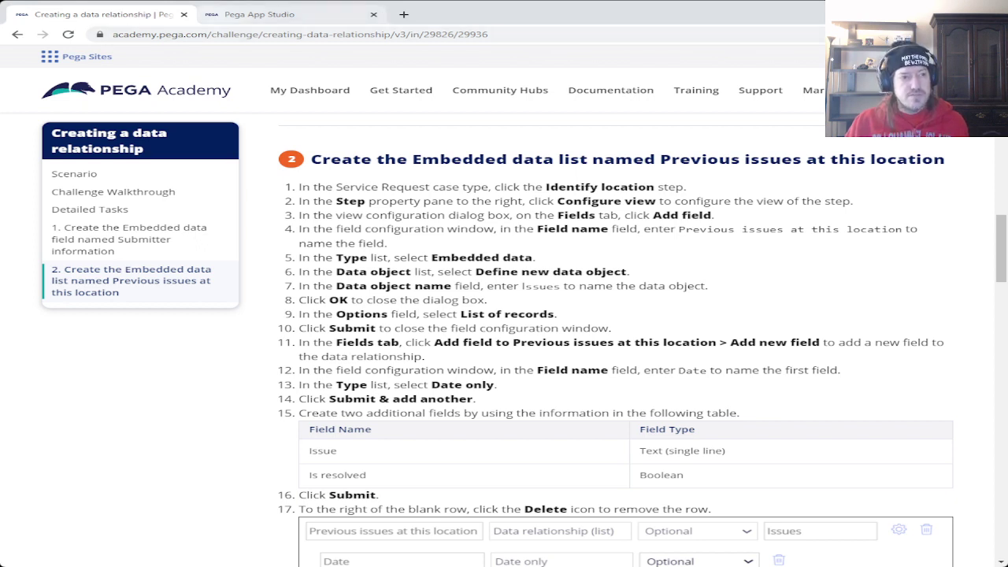
pyautogui.hotkey('ctrl', 'Tab')
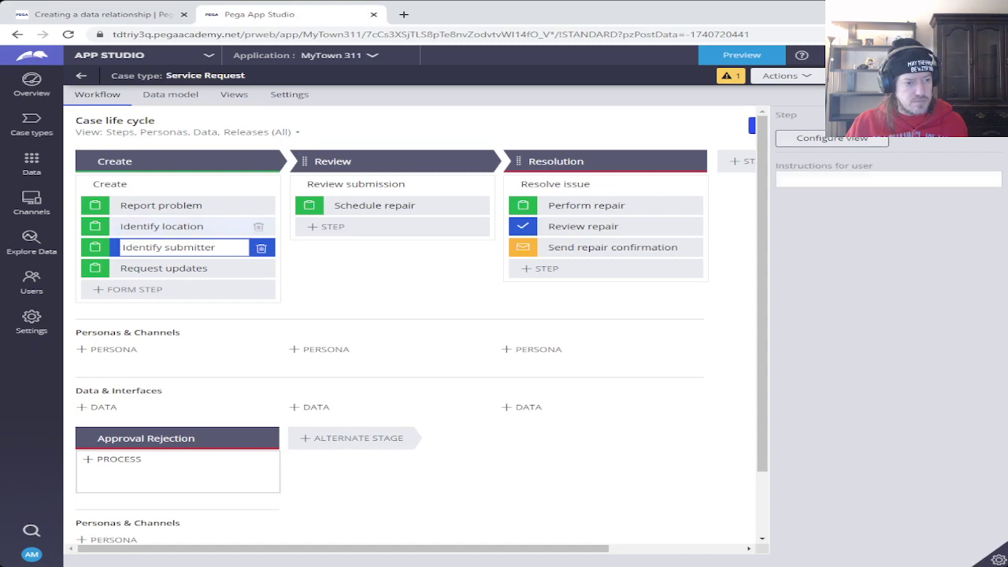
pyautogui.click(161, 226)
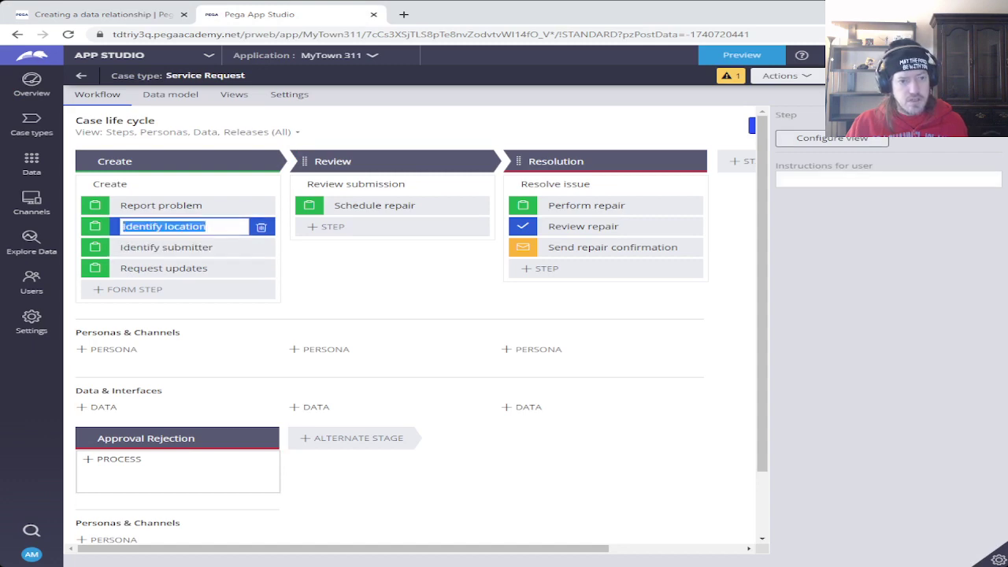
pyautogui.click(150, 14)
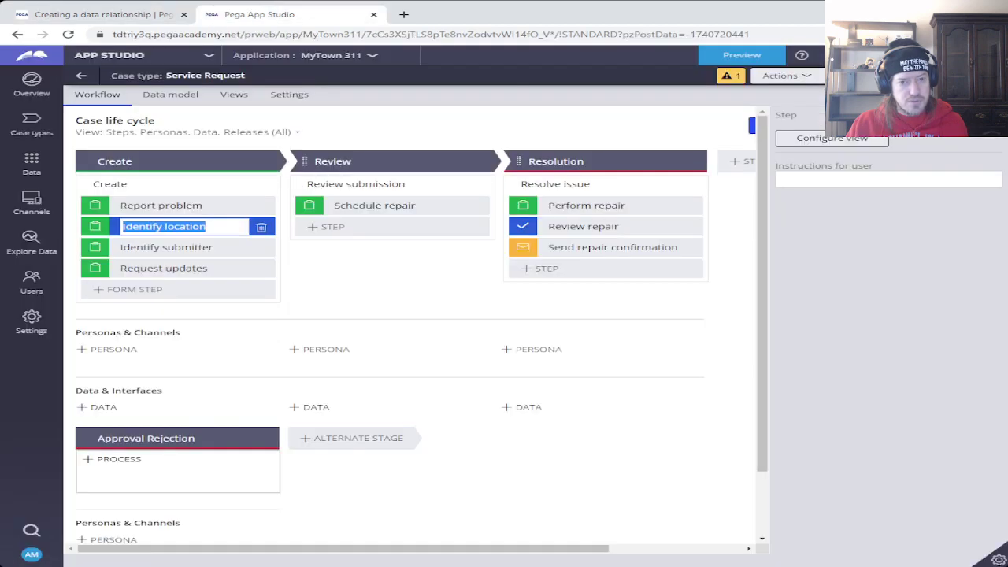
pyautogui.click(252, 14)
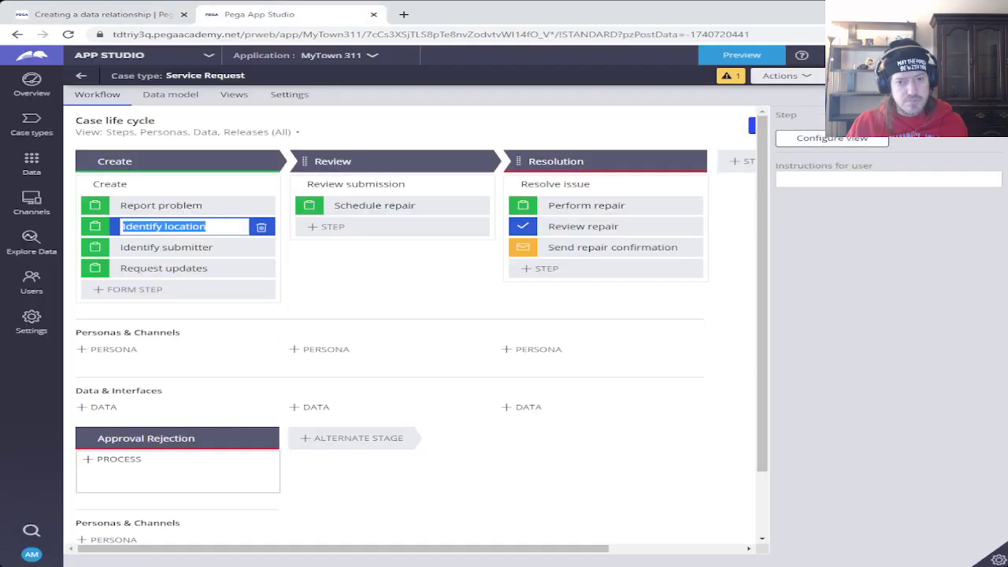
pyautogui.press('Tab')
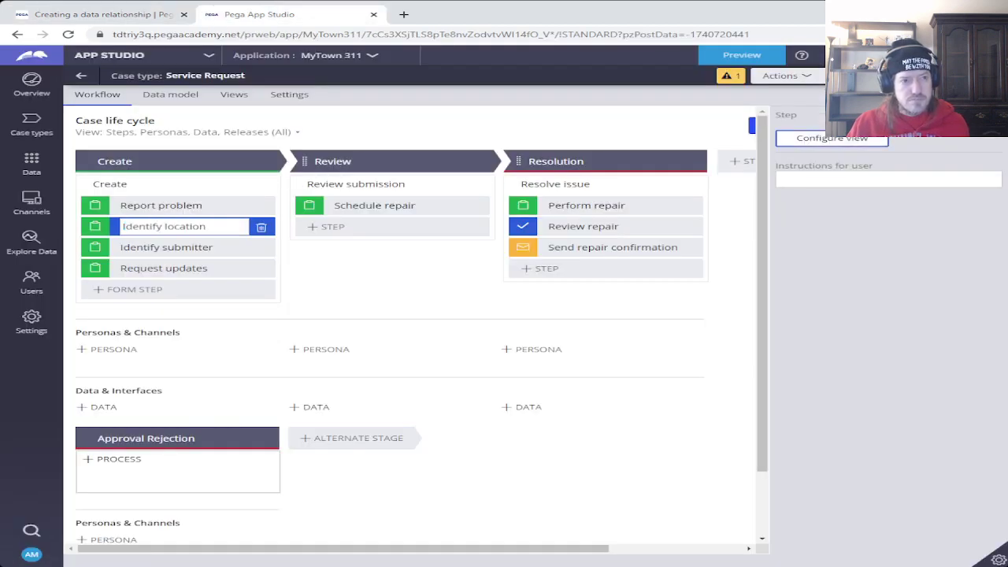
pyautogui.press('Return')
# - Add a field to the Identify location view and name it Previous issues at this location, copying the name from the challenge instructions
pyautogui.hotkey('ctrl', 'shift', 'Tab')
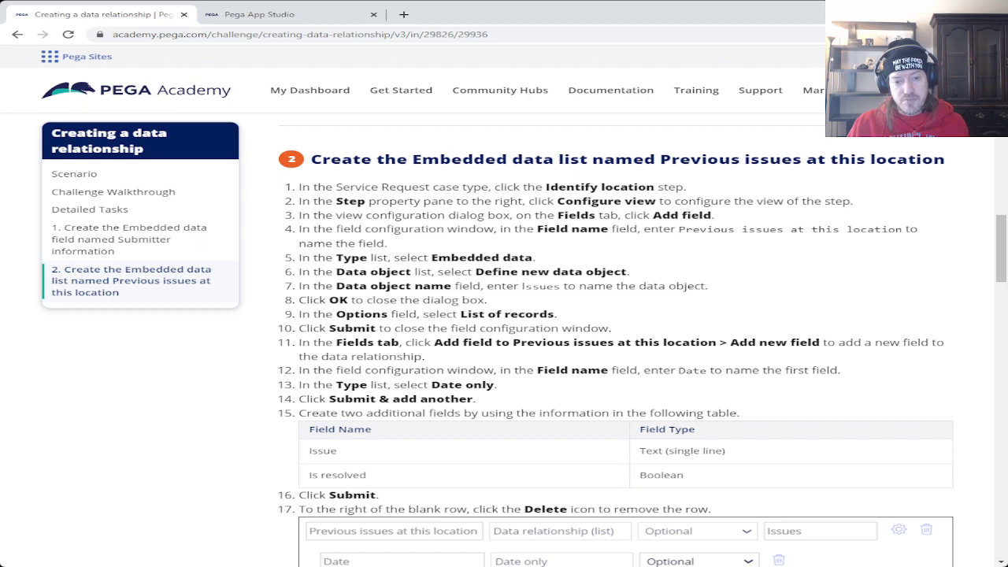
pyautogui.doubleClick(706, 229)
pyautogui.moveTo(734, 229); pyautogui.dragTo(902, 229)
pyautogui.hotkey('ctrl', 'c')
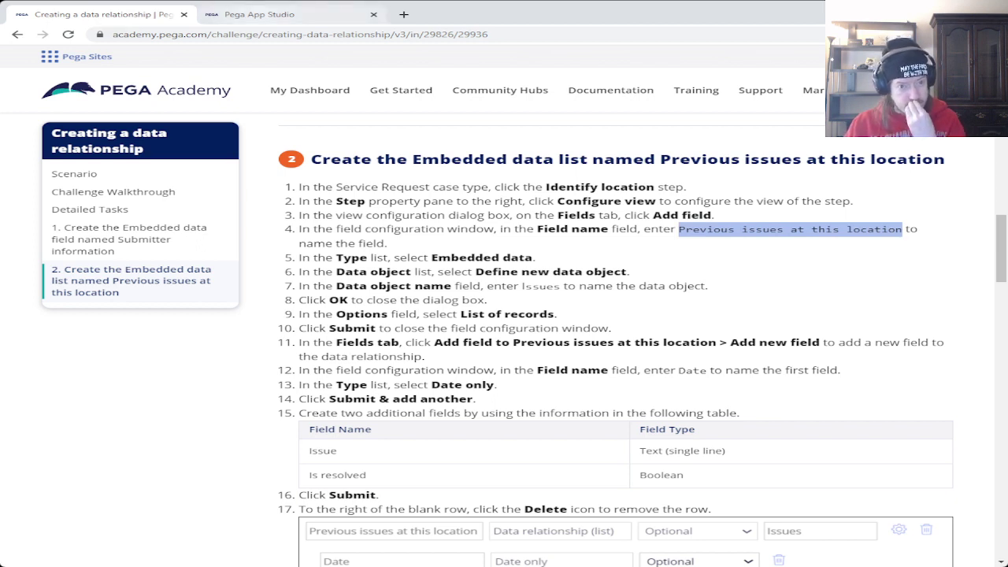
pyautogui.hotkey('ctrl', 'Tab')
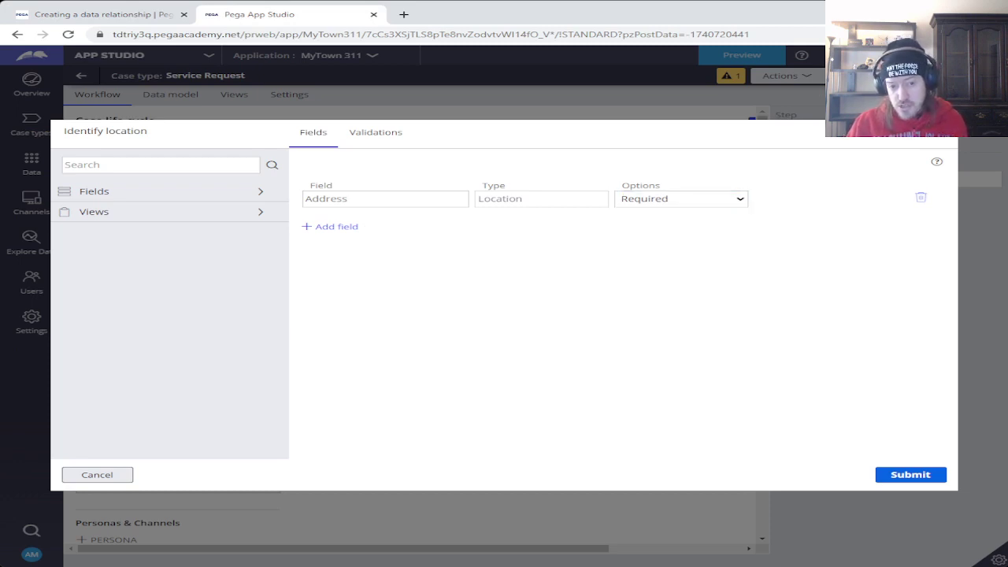
pyautogui.click(336, 226)
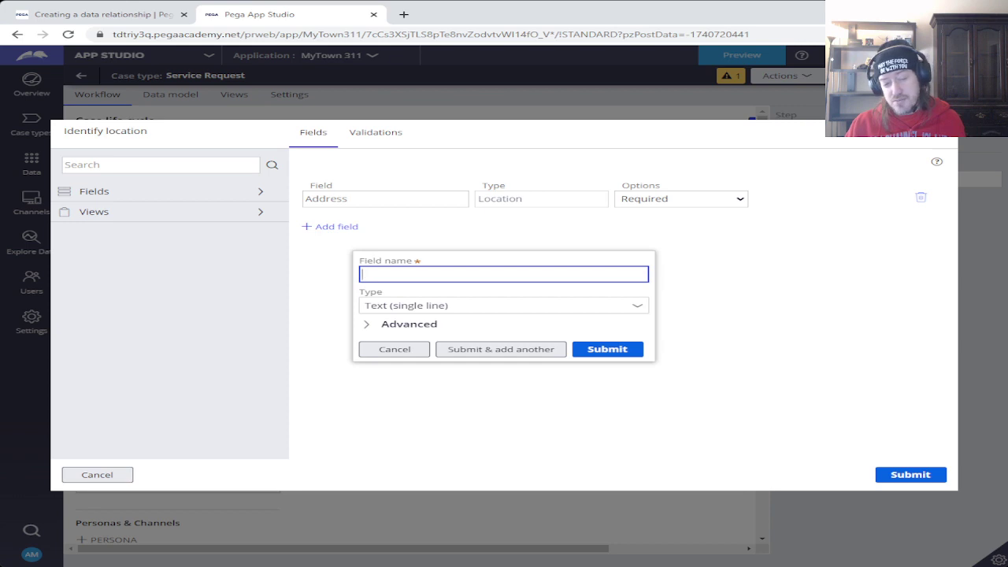
pyautogui.hotkey('ctrl', 'v')
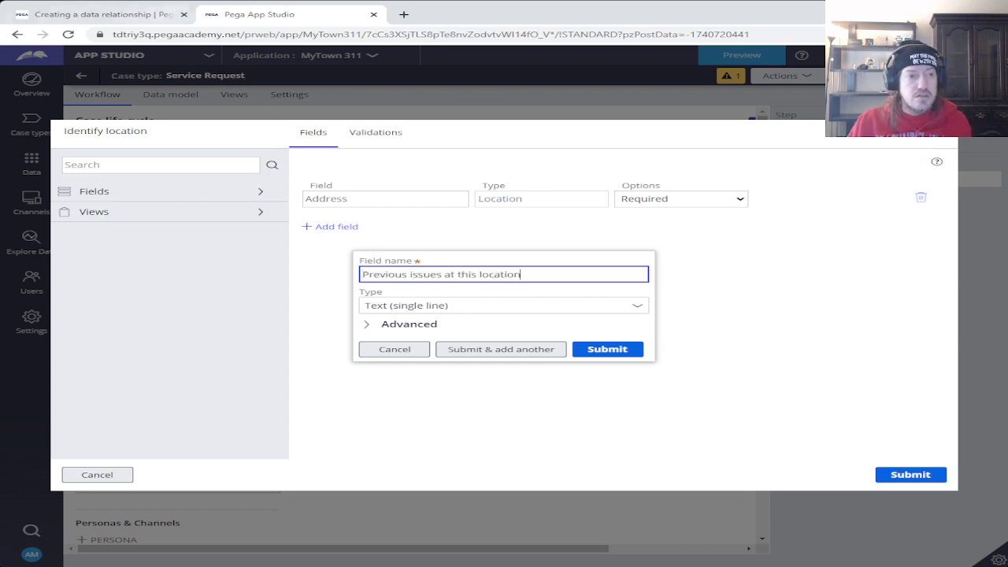
# - Set the Previous issues at this location field's type to Embedded data, as the challenge instructions specify
pyautogui.click(165, 14)
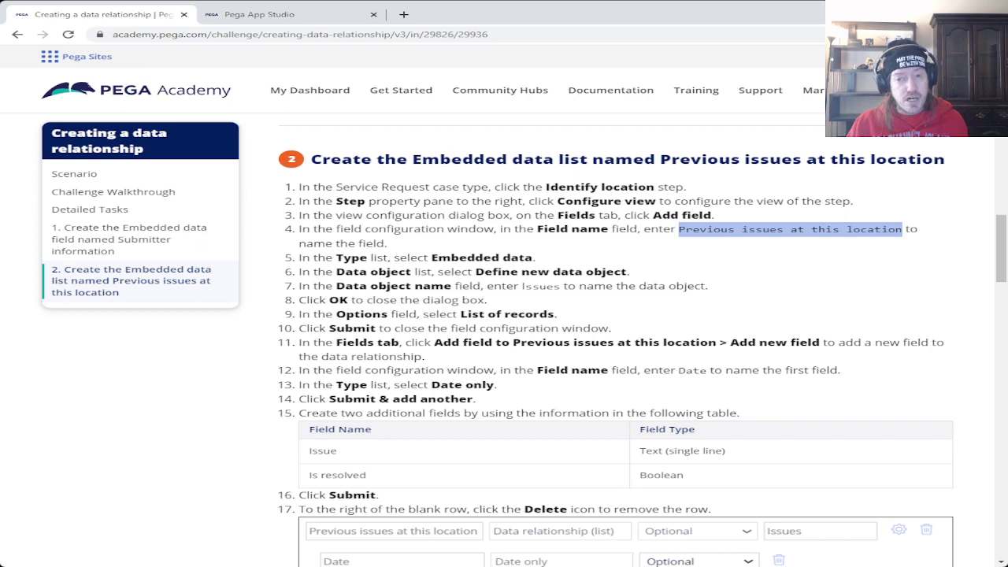
pyautogui.hotkey('ctrl', 'Tab')
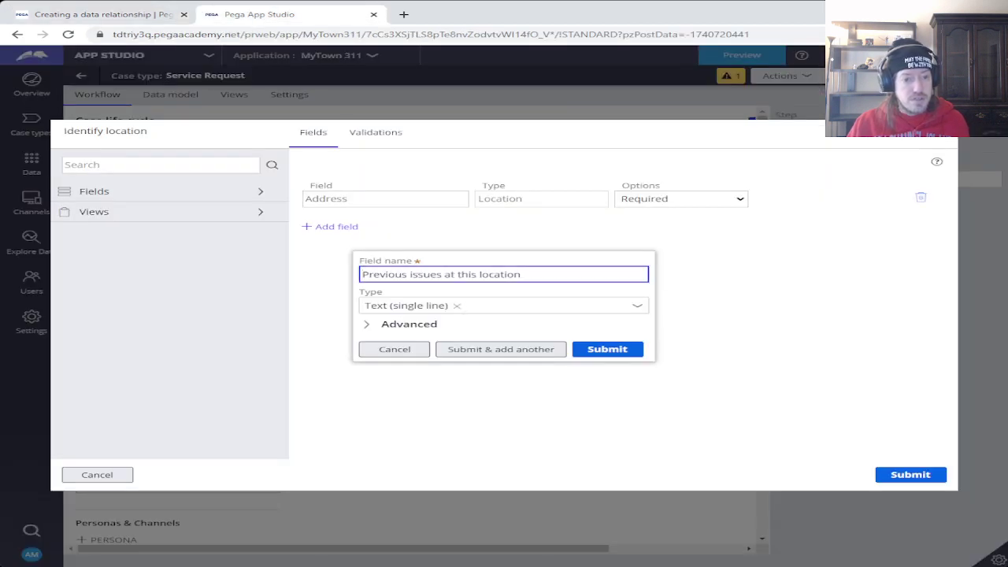
pyautogui.press('Tab')
pyautogui.press('Down')
pyautogui.press('Escape')
pyautogui.press('Down')
pyautogui.press('Down')
pyautogui.press('Down')
pyautogui.press('Down')
pyautogui.press('Down')
pyautogui.press('Down')
pyautogui.press('Down')
pyautogui.press('Down')
pyautogui.press('Down')
pyautogui.press('Down')
pyautogui.press('Down')
pyautogui.press('Down')
pyautogui.press('Down')
pyautogui.press('Down')
pyautogui.press('Down')
pyautogui.press('Down')
pyautogui.press('Down')
pyautogui.press('Down')
pyautogui.press('Down')
pyautogui.press('Down')
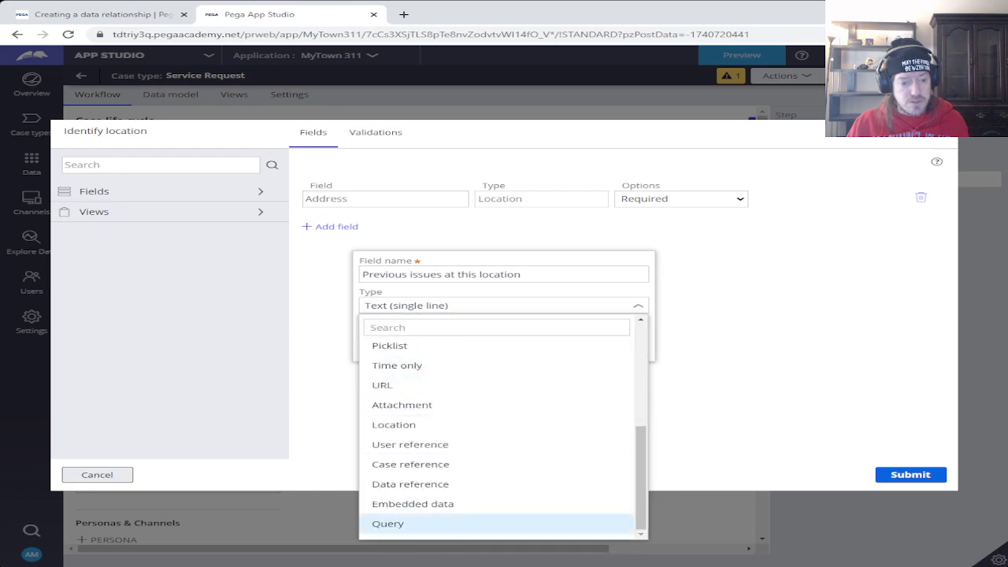
pyautogui.press('Up')
pyautogui.press('Up')
pyautogui.press('Up')
pyautogui.press('Up')
pyautogui.press('Up')
pyautogui.press('Up')
pyautogui.press('Up')
pyautogui.press('Up')
pyautogui.press('Up')
pyautogui.press('Up')
pyautogui.press('Up')
pyautogui.press('Up')
pyautogui.press('Up')
pyautogui.press('Down')
pyautogui.press('Down')
pyautogui.press('Down')
pyautogui.press('Down')
pyautogui.press('Down')
pyautogui.press('Down')
pyautogui.press('Down')
pyautogui.press('Down')
pyautogui.press('Down')
pyautogui.press('Down')
pyautogui.press('Down')
pyautogui.press('Down')
pyautogui.press('Down')
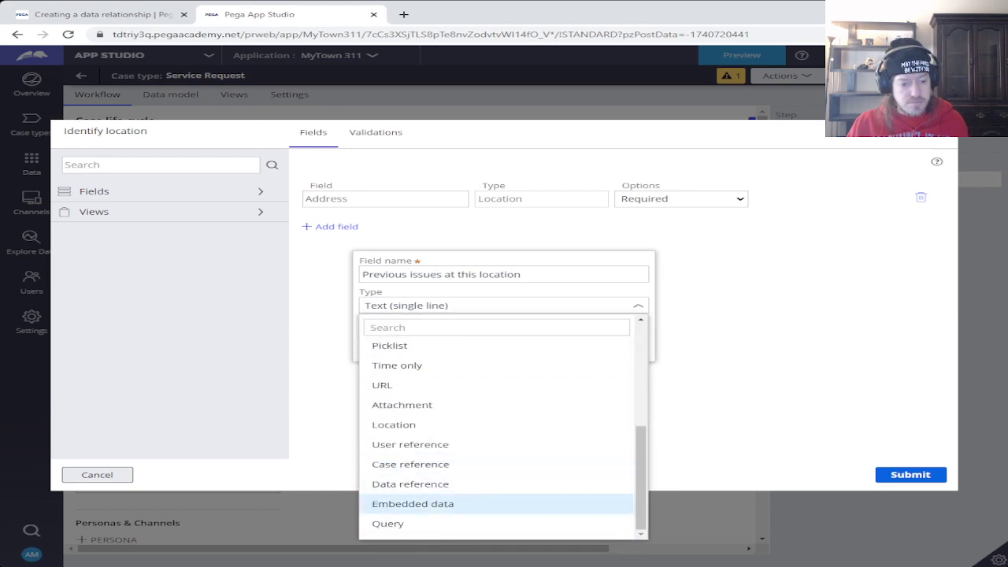
pyautogui.press('Return')
# - Define a new data object named Issues for the Previous issues at this location field, copying the name from the instructions
pyautogui.press('Tab')
pyautogui.press('Down')
pyautogui.press('Down')
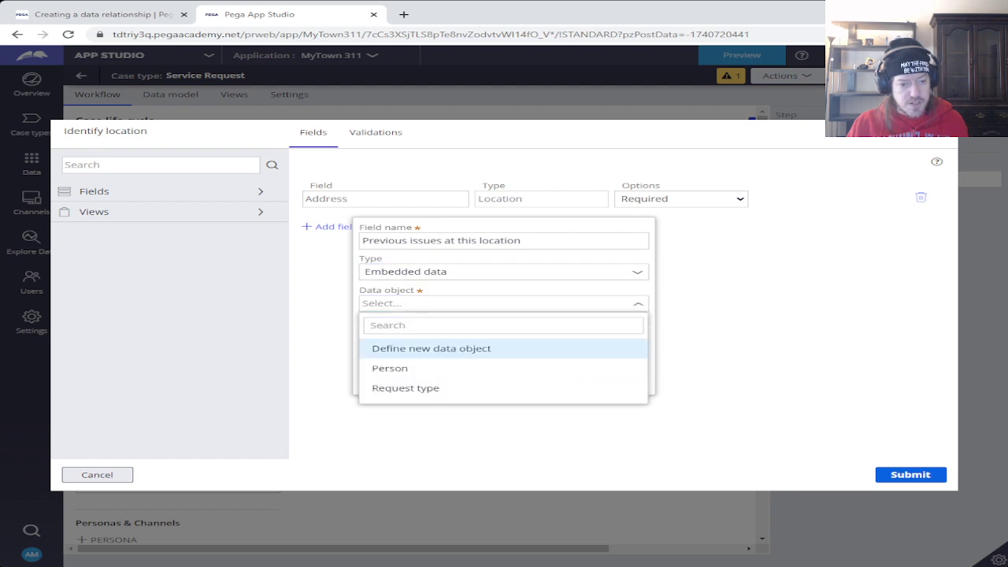
pyautogui.press('Return')
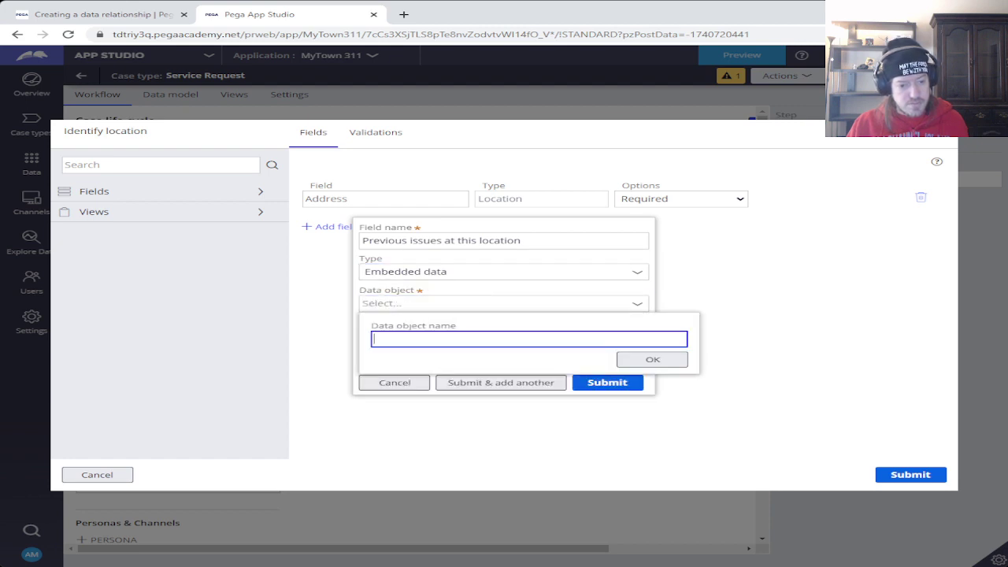
pyautogui.hotkey('ctrl', 'Tab')
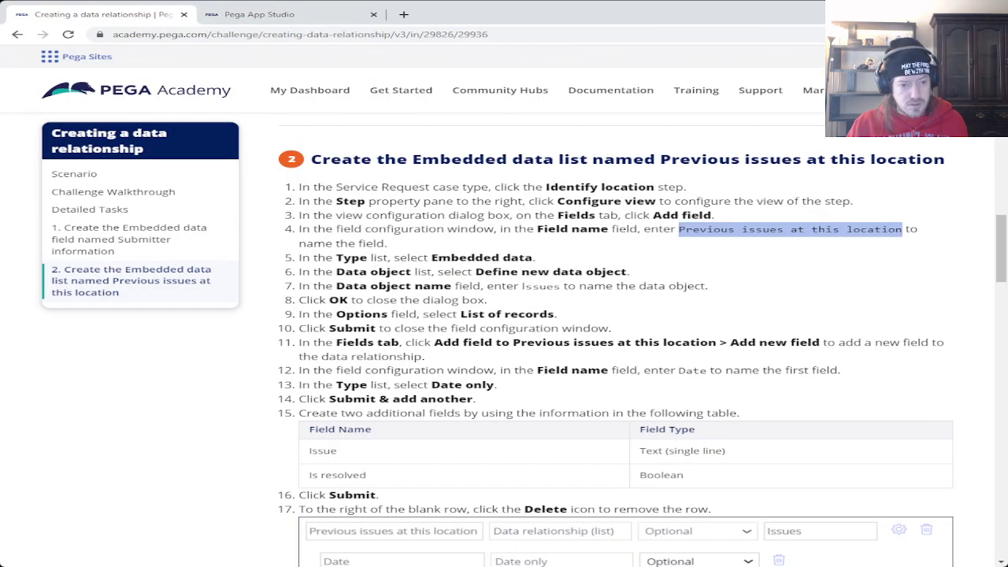
pyautogui.moveTo(521, 286); pyautogui.dragTo(559, 285)
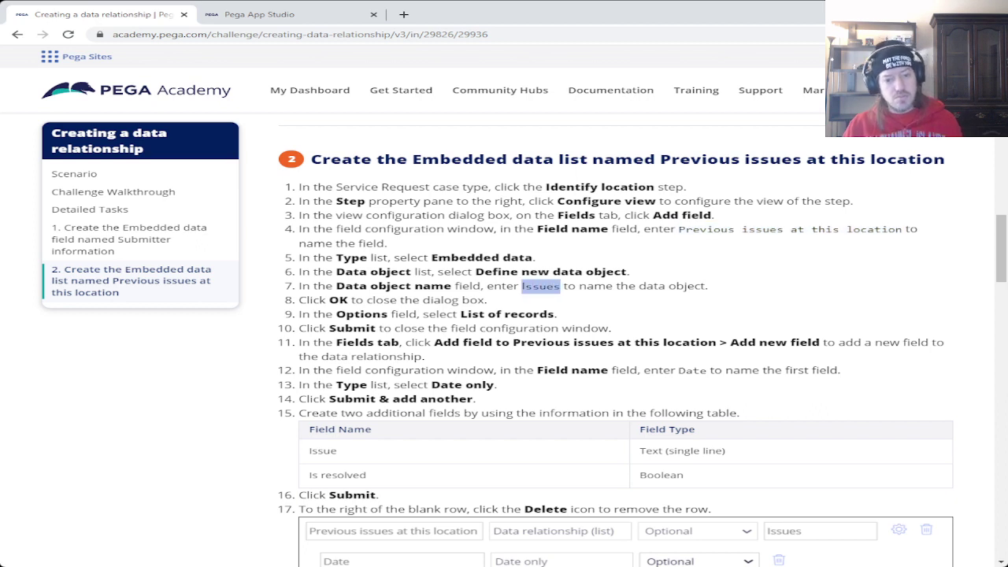
pyautogui.hotkey('ctrl', 'Tab')
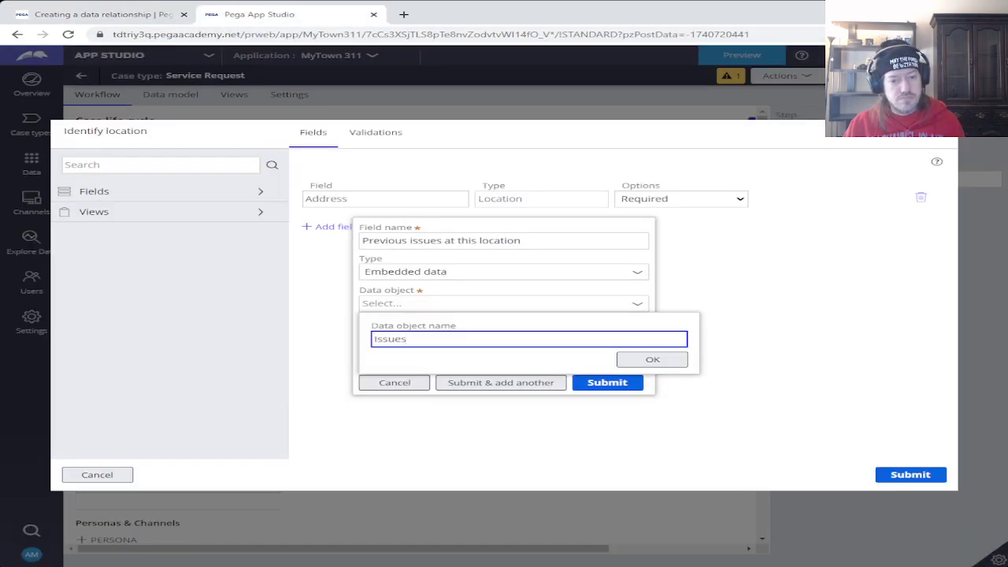
pyautogui.click(651, 359)
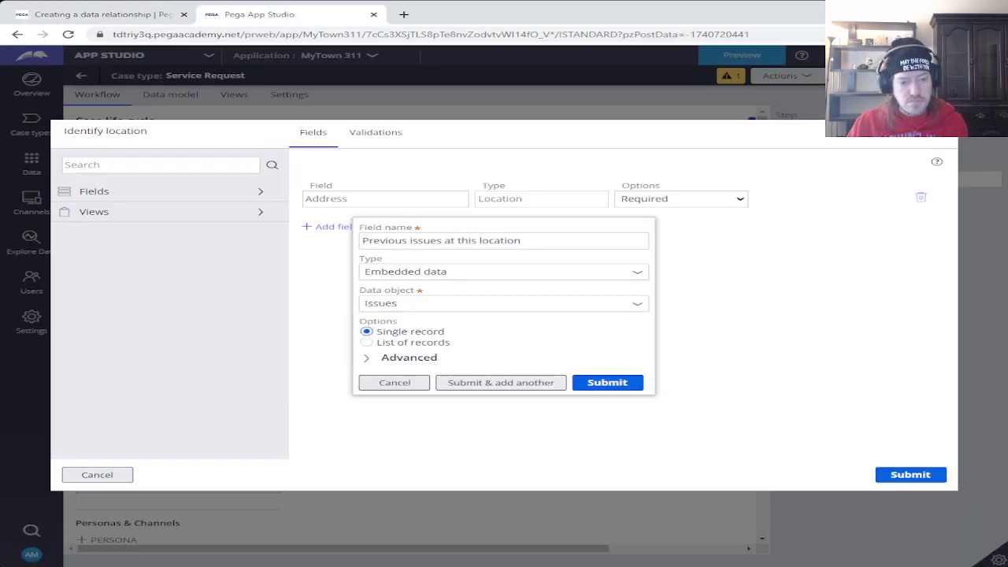
# - Set the Previous issues at this location field to a list of records, check its advanced settings, and submit the field
pyautogui.click(95, 14)
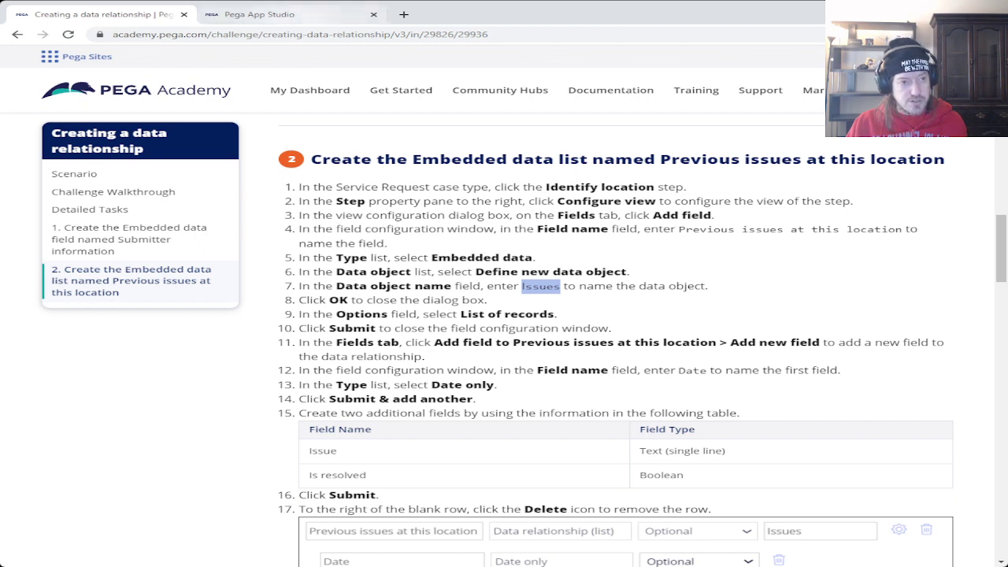
pyautogui.click(260, 14)
pyautogui.click(367, 341)
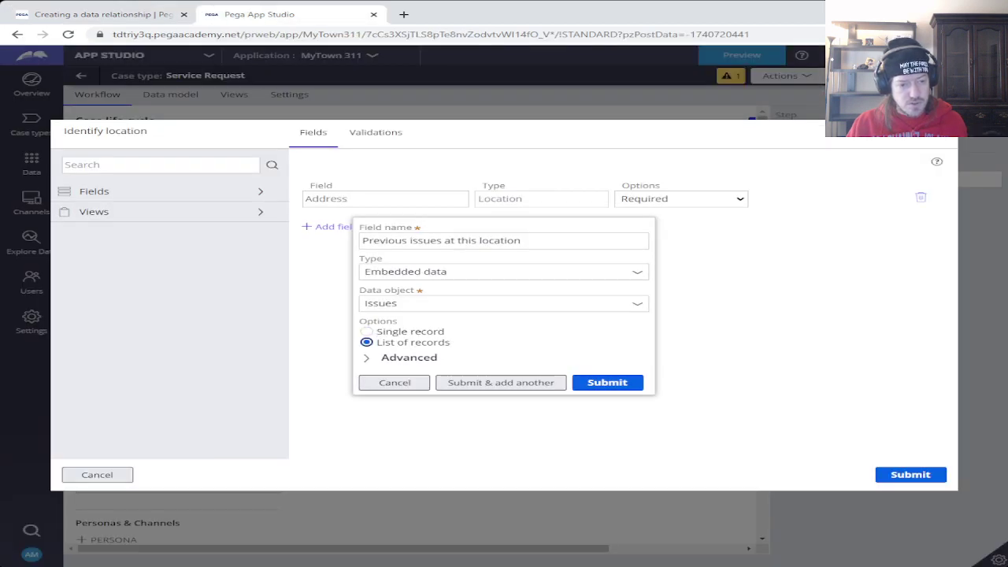
pyautogui.hotkey('ctrl', '1')
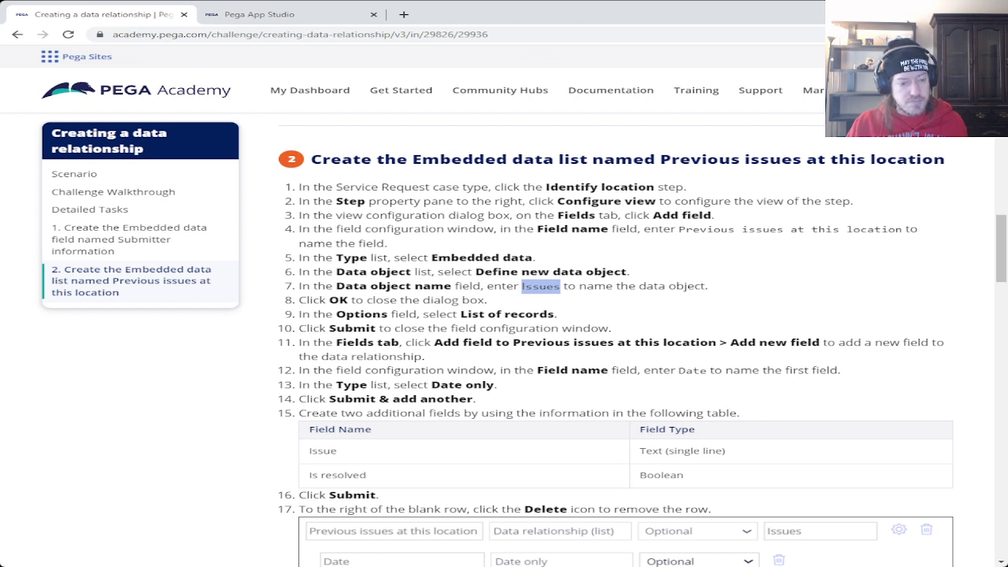
pyautogui.hotkey('ctrl', 'Tab')
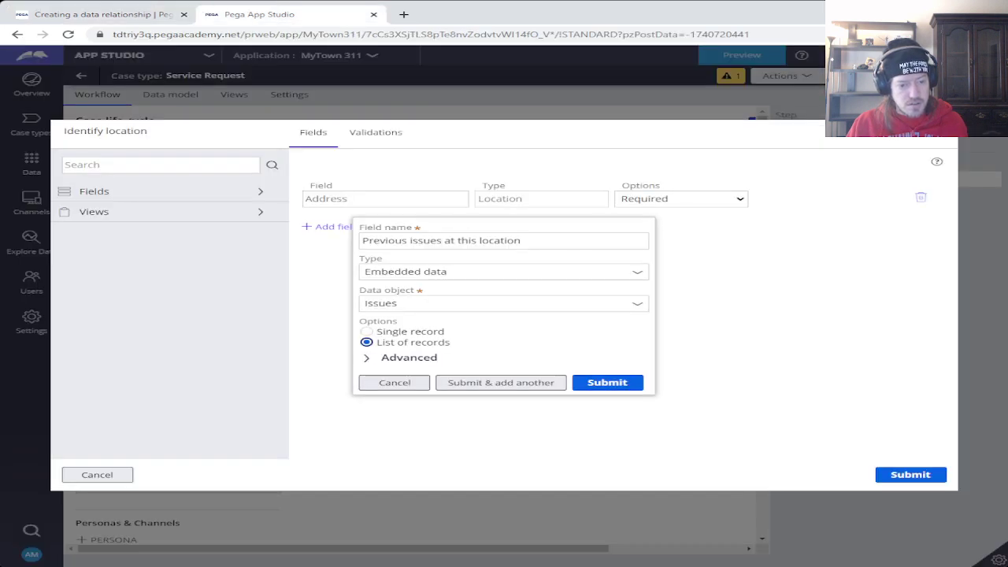
pyautogui.press('Return')
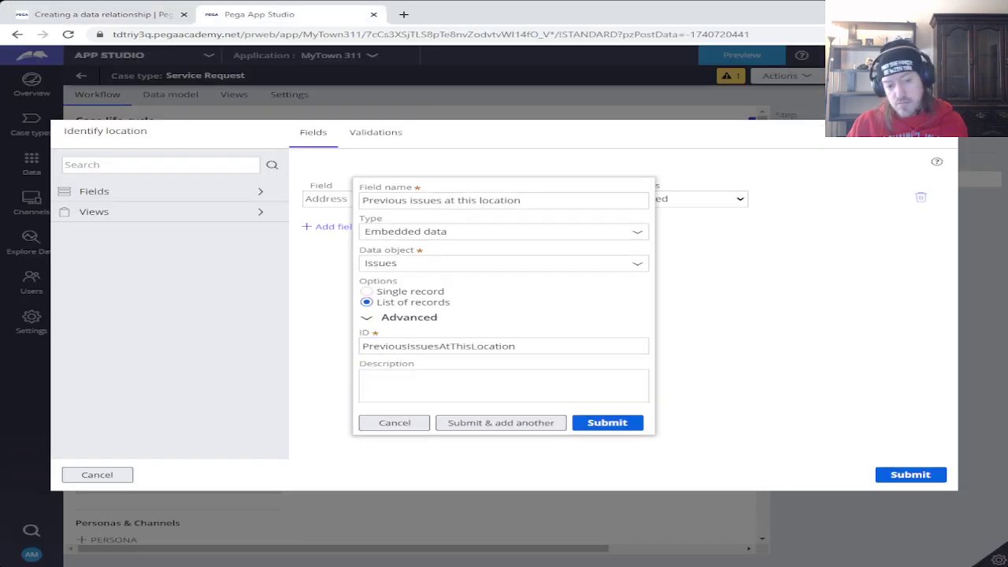
pyautogui.press('Return')
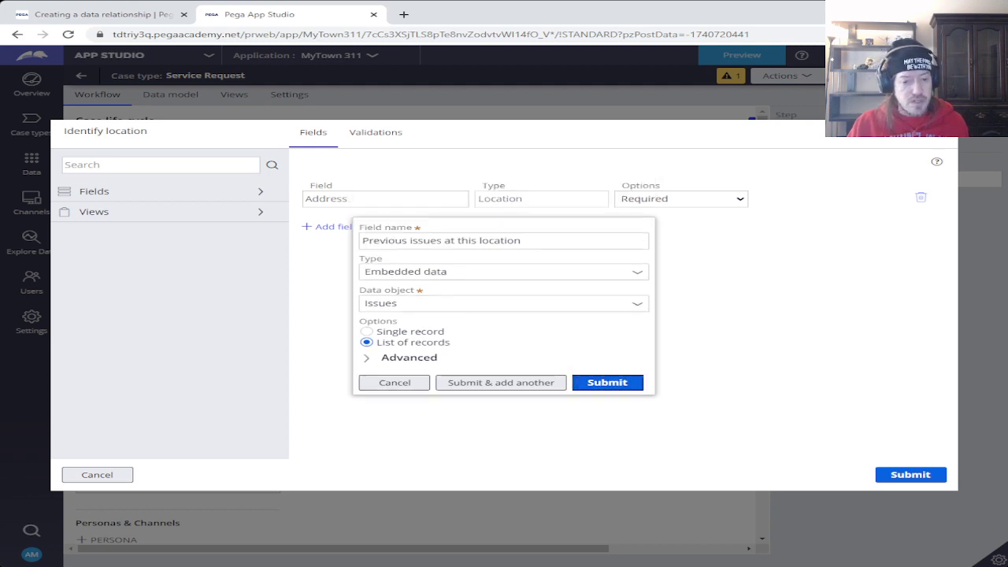
pyautogui.press('Return')
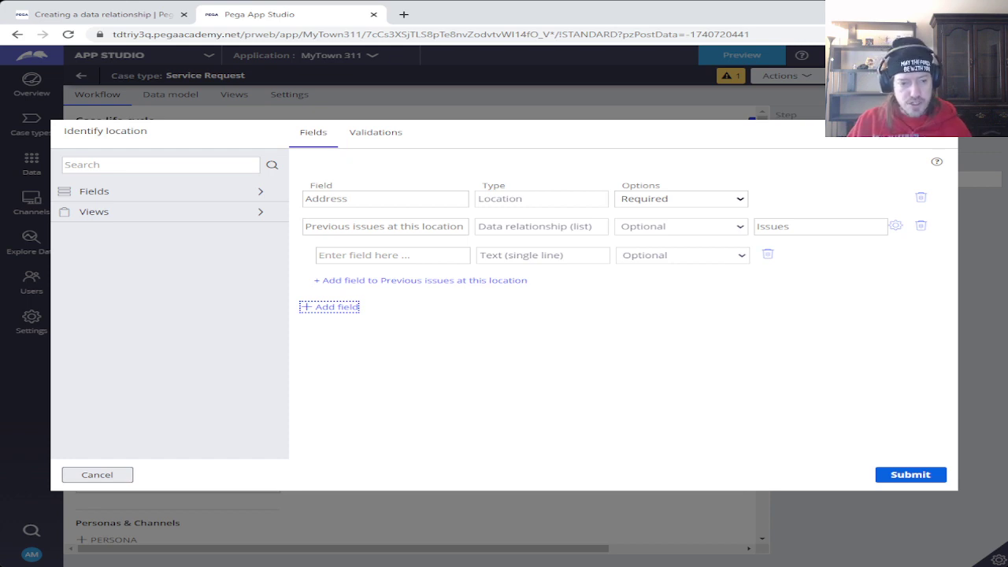
# - Add a new field to Previous issues at this location and name it Date, as the challenge instructions specify
pyautogui.hotkey('ctrl', 'Tab')
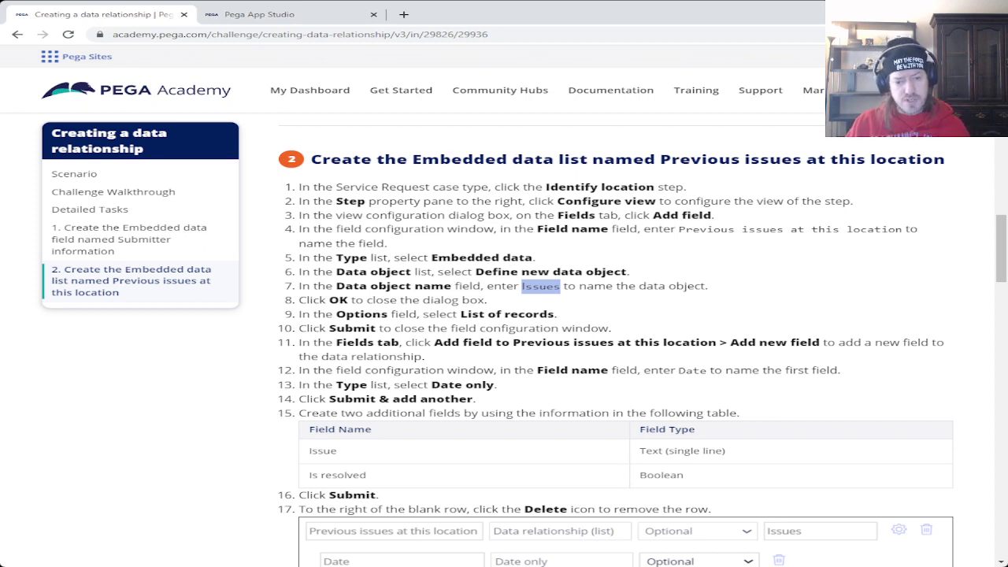
pyautogui.doubleClick(692, 370)
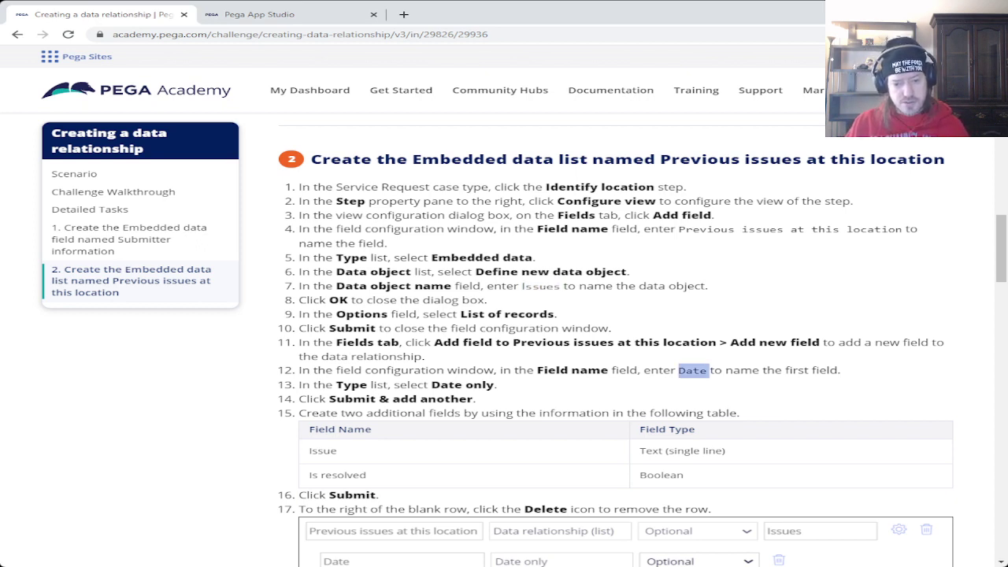
pyautogui.click(692, 370)
pyautogui.moveTo(678, 370); pyautogui.dragTo(706, 370)
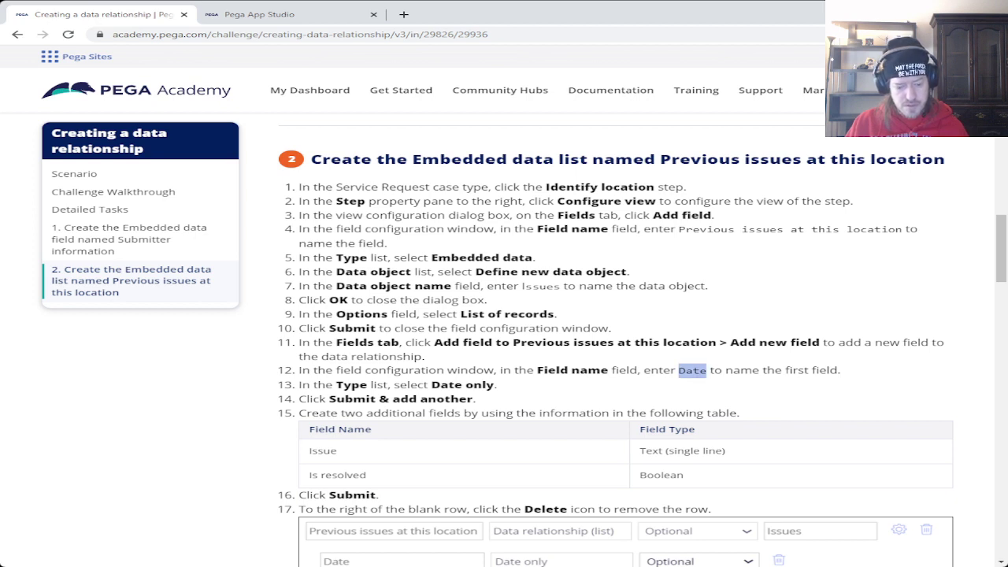
pyautogui.click(259, 14)
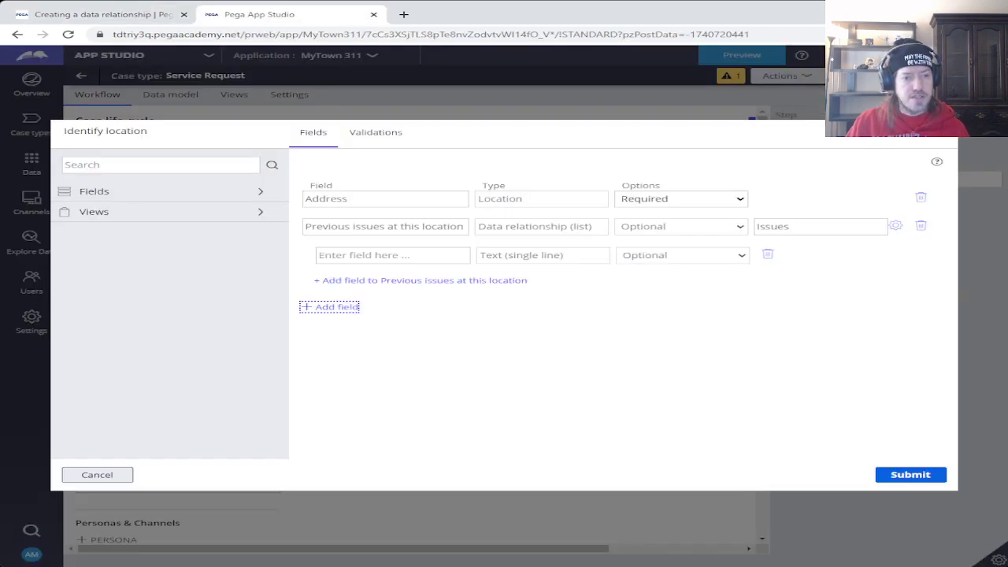
pyautogui.click(370, 280)
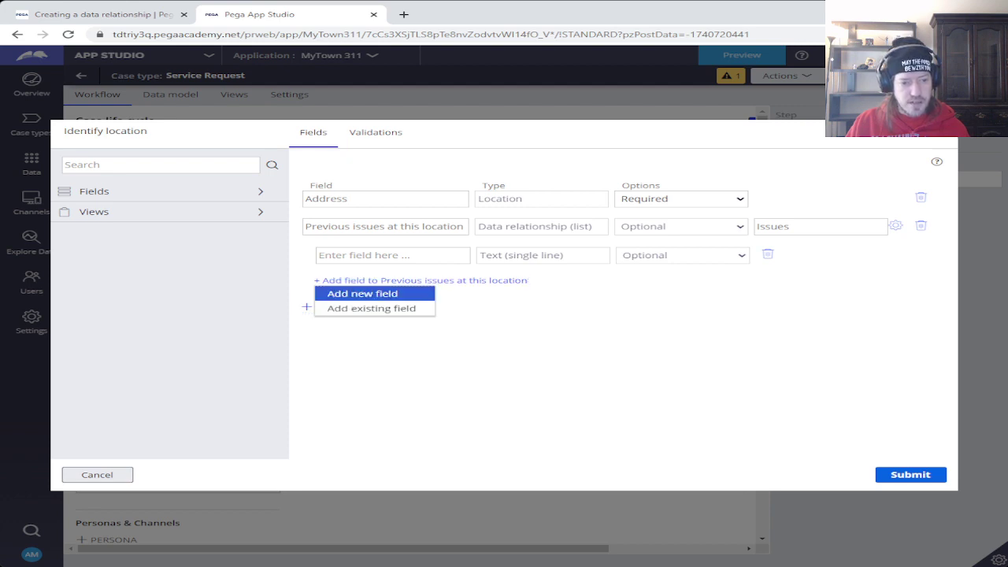
pyautogui.click(362, 293)
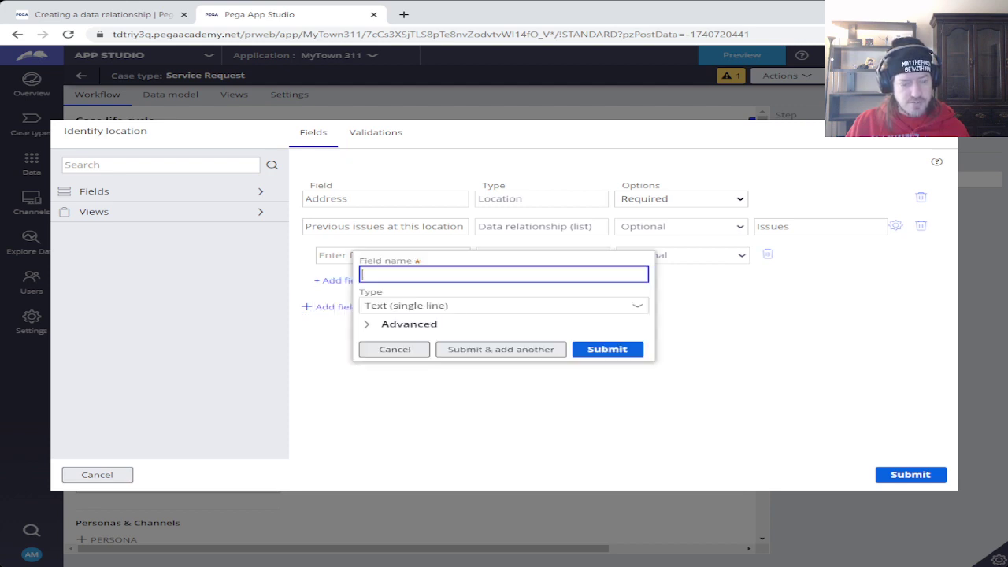
pyautogui.write('Date')
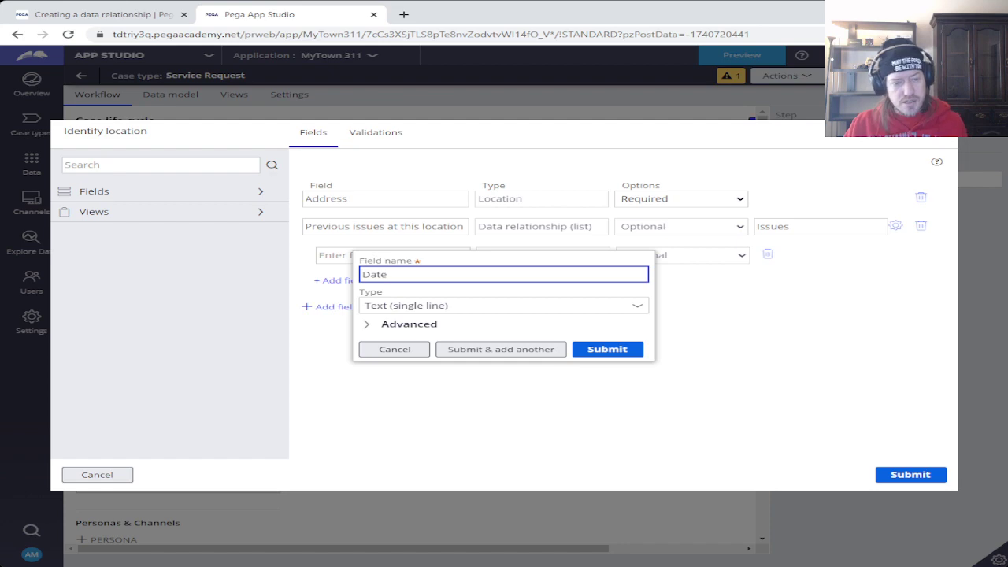
# - Set the Date field's type to Date only, then submit it and continue with another field
pyautogui.hotkey('ctrl', 'shift', 'Tab')
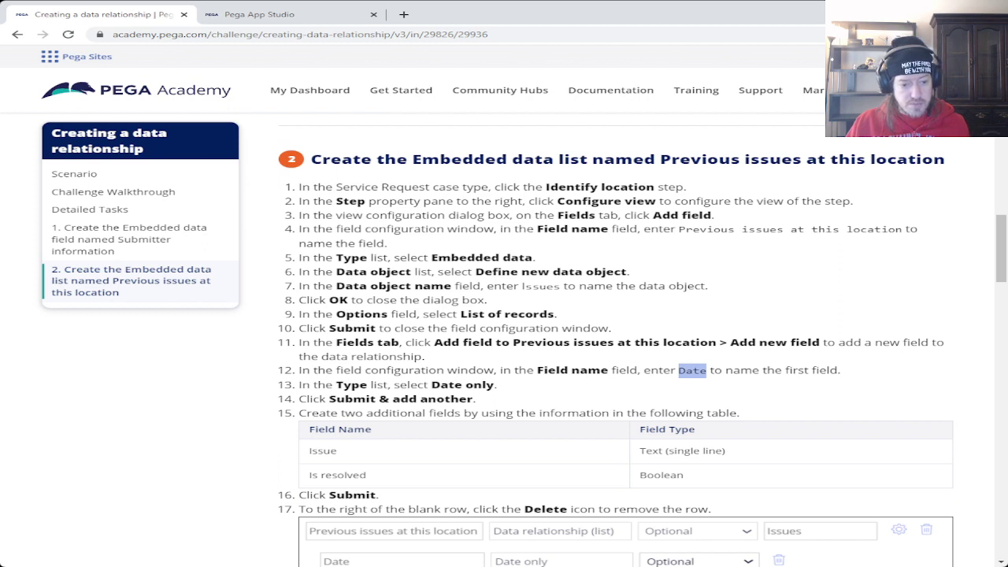
pyautogui.hotkey('ctrl', 'Tab')
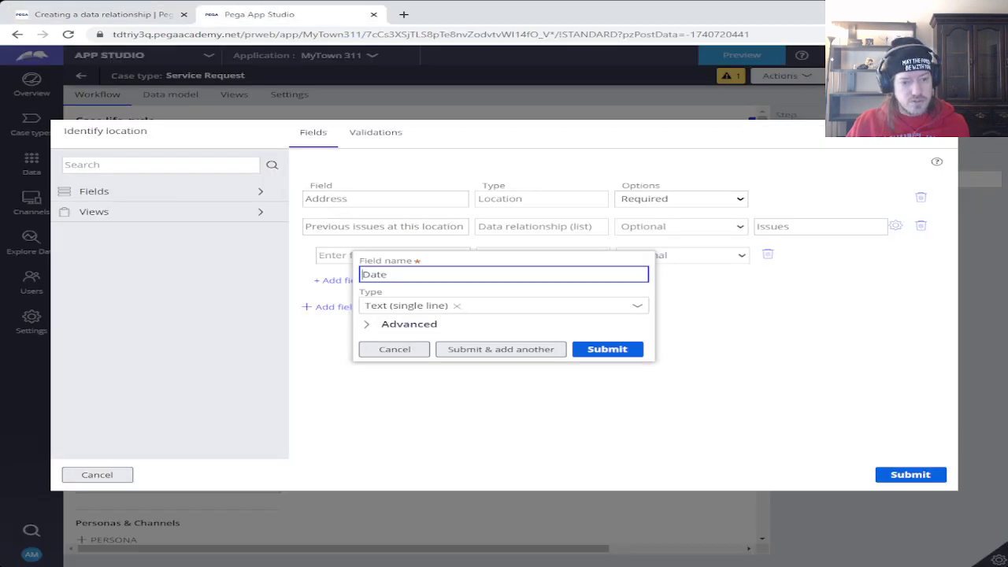
pyautogui.click(504, 305)
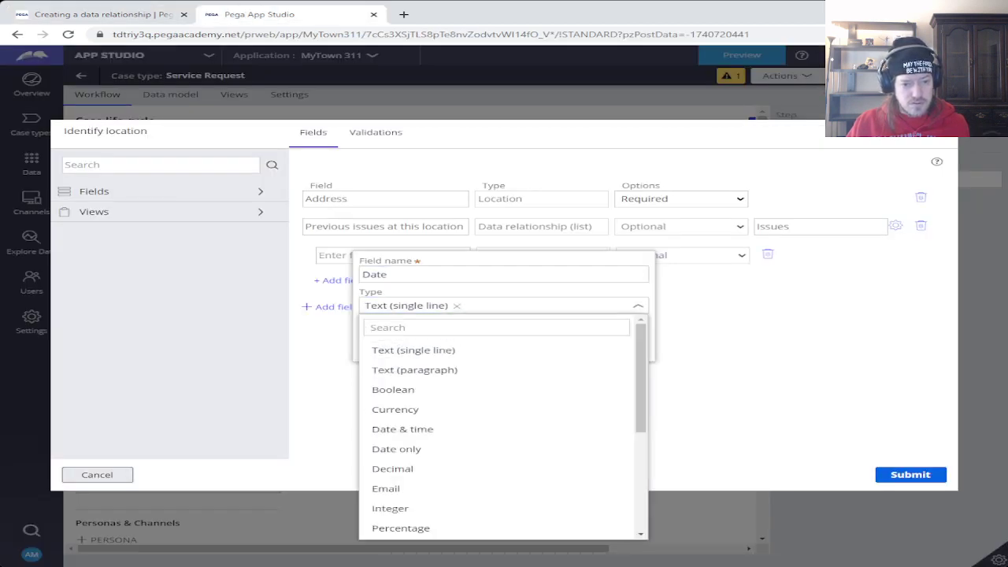
pyautogui.press('Return')
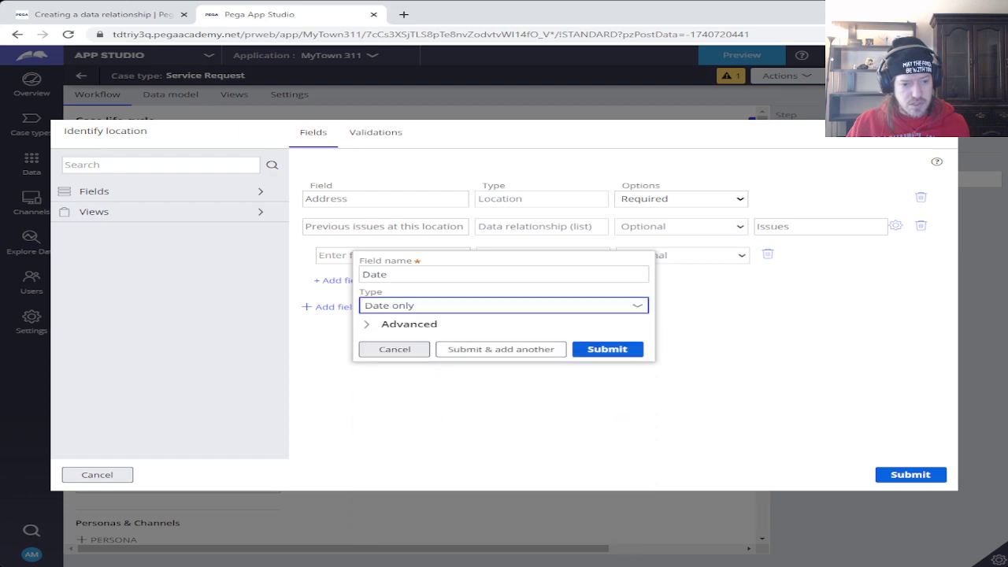
pyautogui.hotkey('ctrl', 'shift', 'Tab')
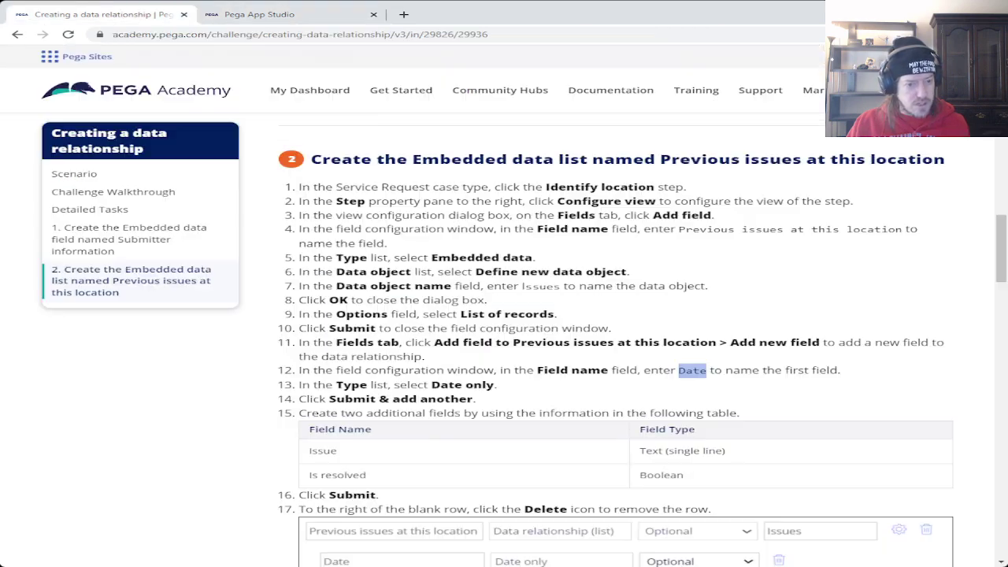
pyautogui.hotkey('ctrl', 'Tab')
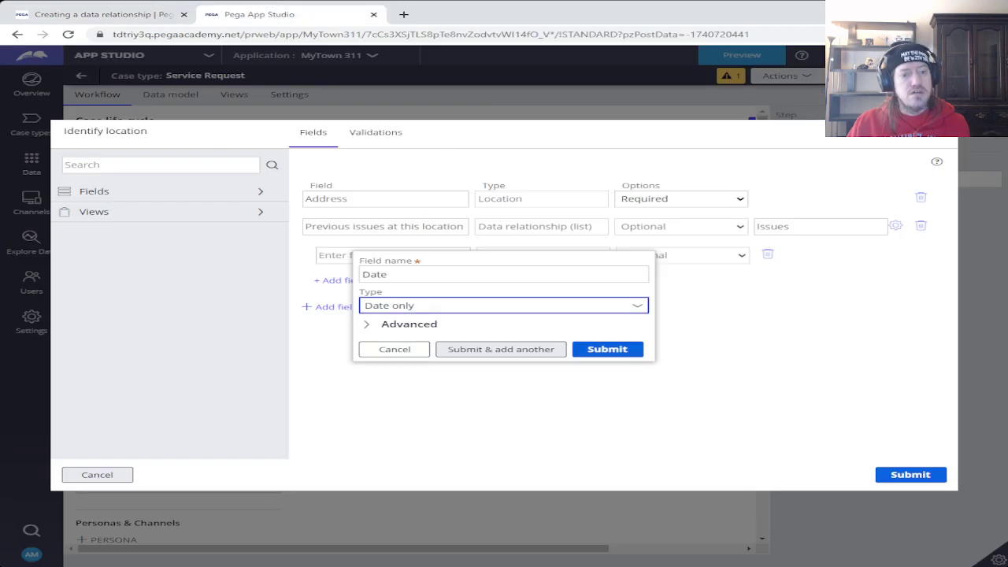
pyautogui.press('Return')
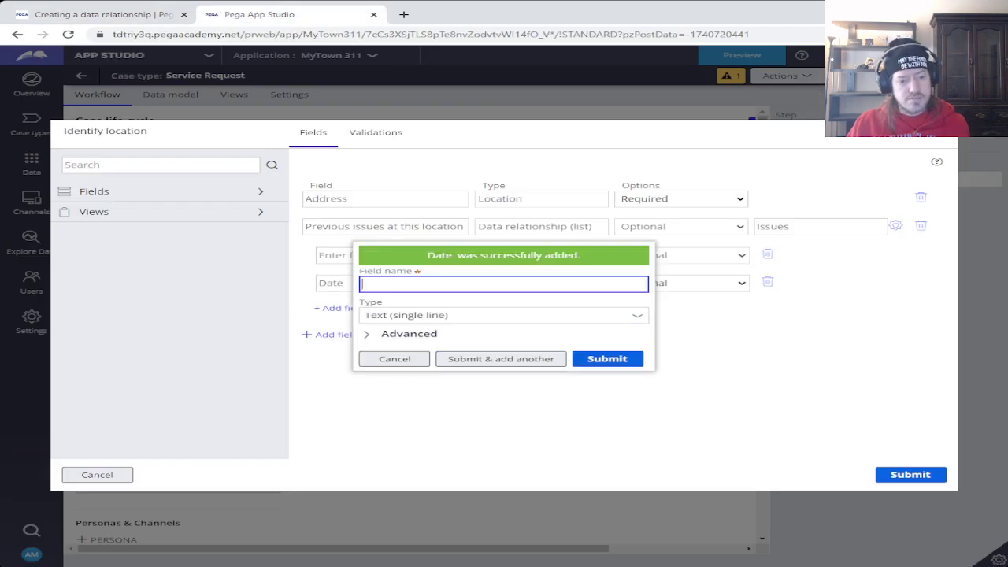
# - Add a Text (single line) field named Issue, copying the name from the instructions, and continue with another field
pyautogui.hotkey('ctrl', 'shift', 'Tab')
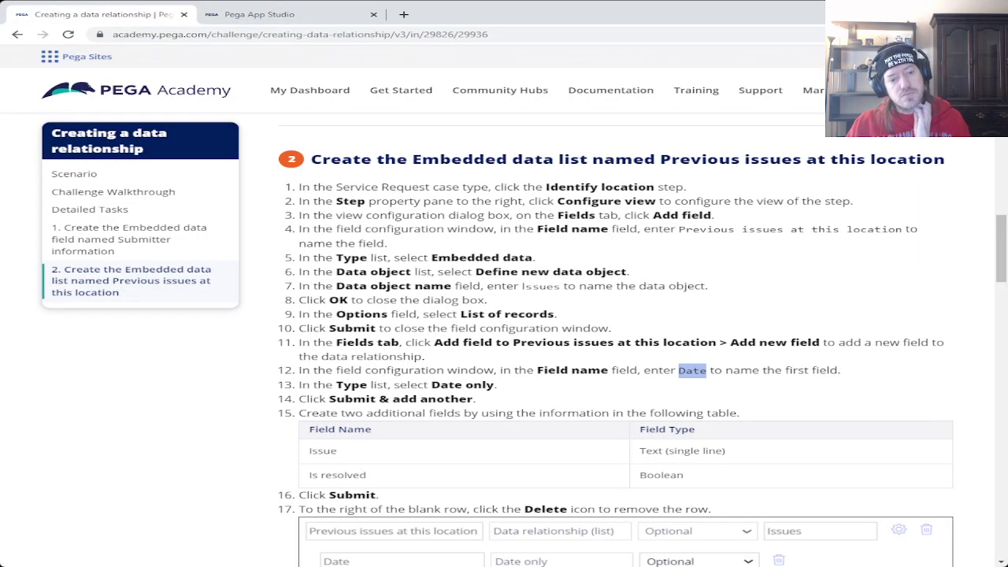
pyautogui.scroll(-3, 642, 340)
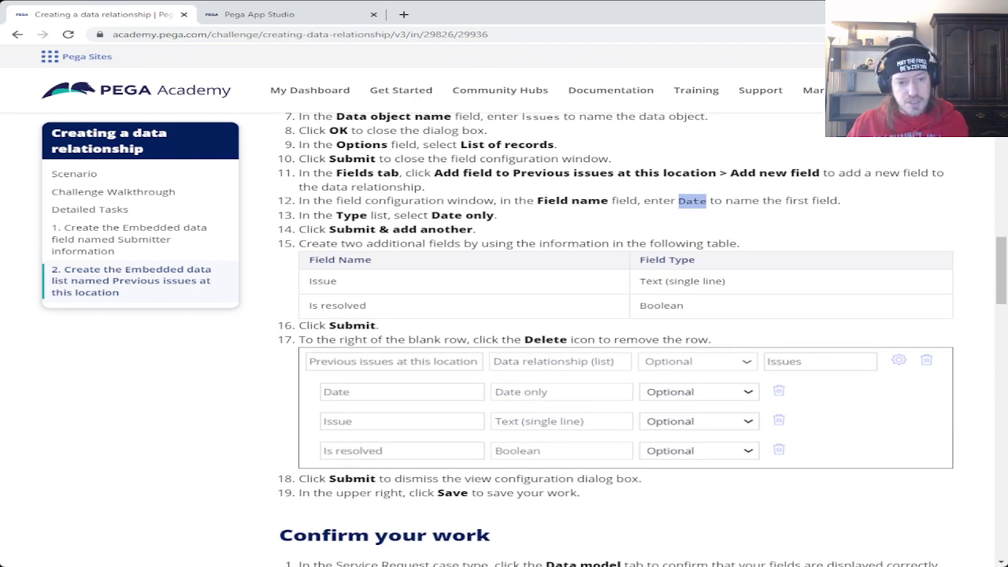
pyautogui.moveTo(337, 281); pyautogui.dragTo(309, 281)
pyautogui.hotkey('ctrl', 'c')
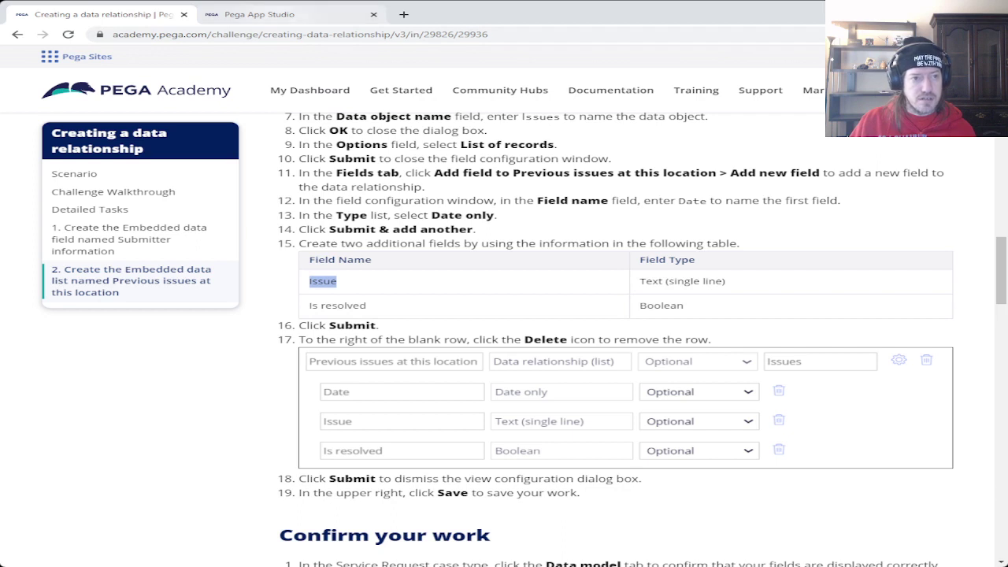
pyautogui.click(260, 14)
pyautogui.hotkey('ctrl', 'v')
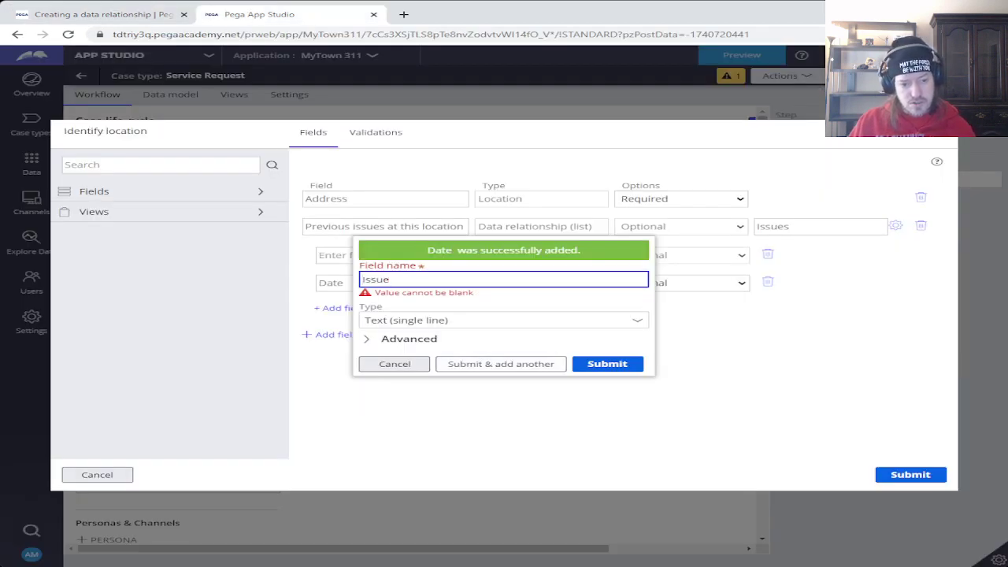
pyautogui.click(501, 363)
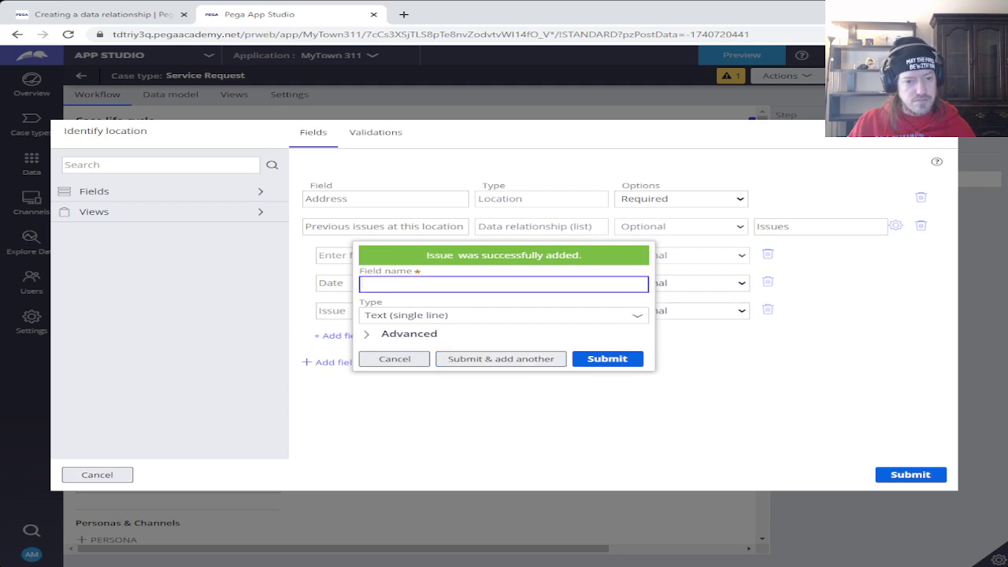
# - Name the next field Is resolved, copying the name from the challenge instructions, and set its type to Boolean
pyautogui.hotkey('ctrl', 'Tab')
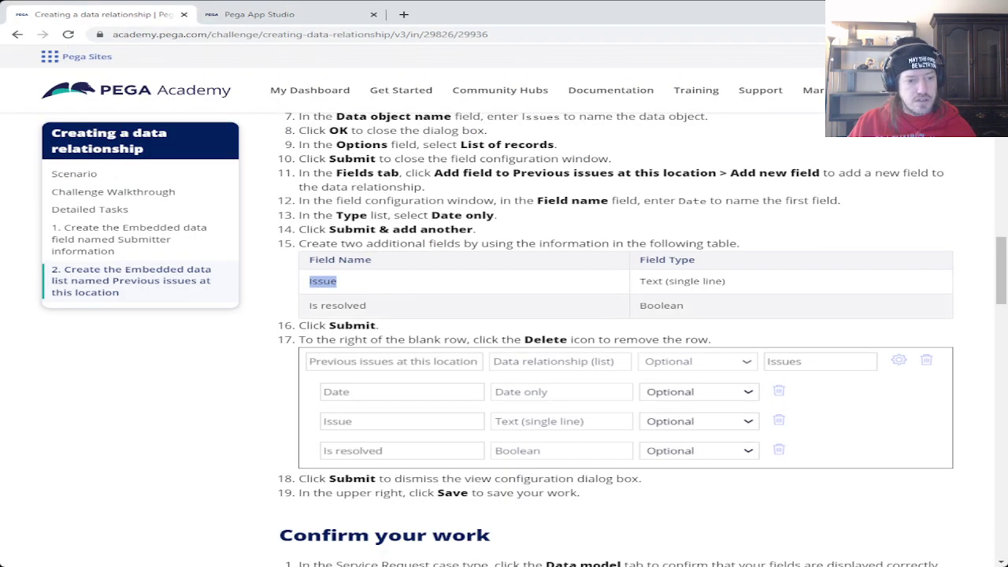
pyautogui.moveTo(367, 305); pyautogui.dragTo(308, 306)
pyautogui.hotkey('ctrl', 'c')
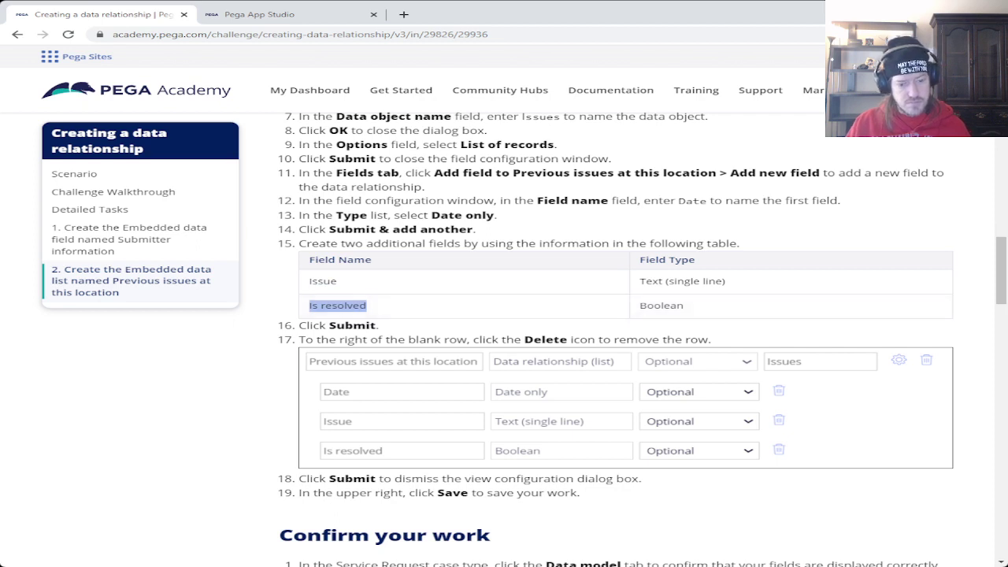
pyautogui.hotkey('ctrl', 'Tab')
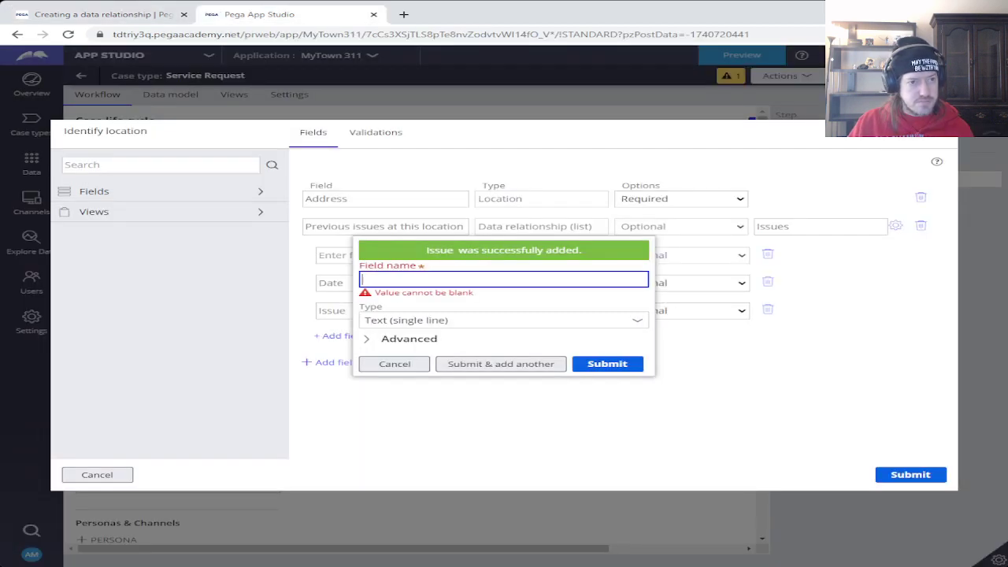
pyautogui.hotkey('ctrl', 'v')
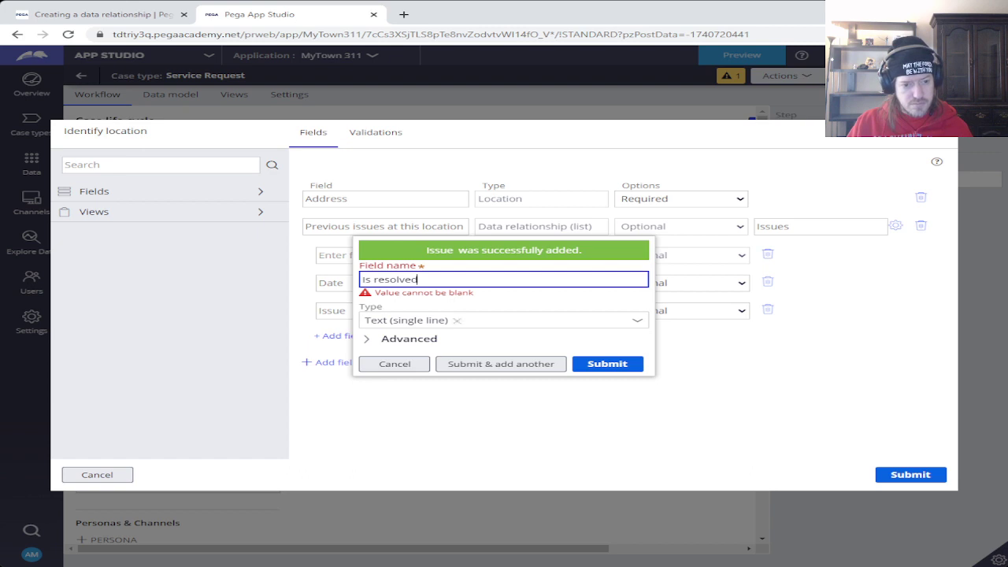
pyautogui.press('Tab')
pyautogui.press('Down')
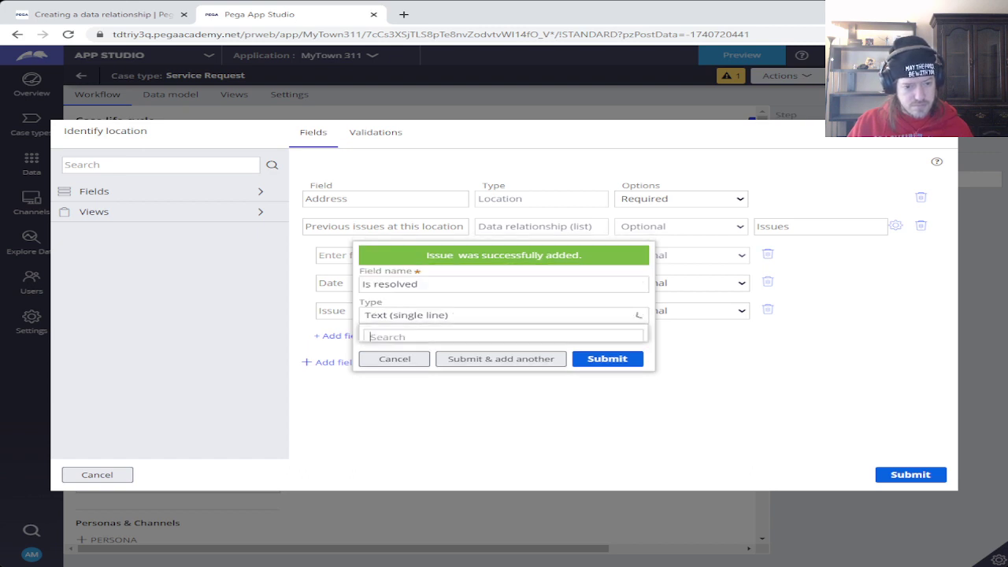
pyautogui.press('Down')
pyautogui.press('Down')
pyautogui.press('Return')
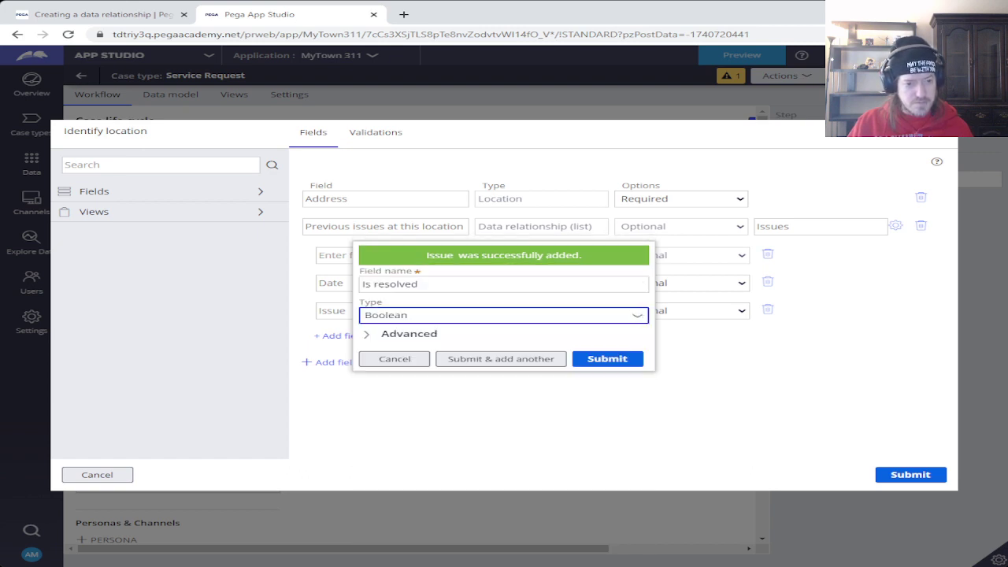
pyautogui.press('Tab')
pyautogui.press('Return')
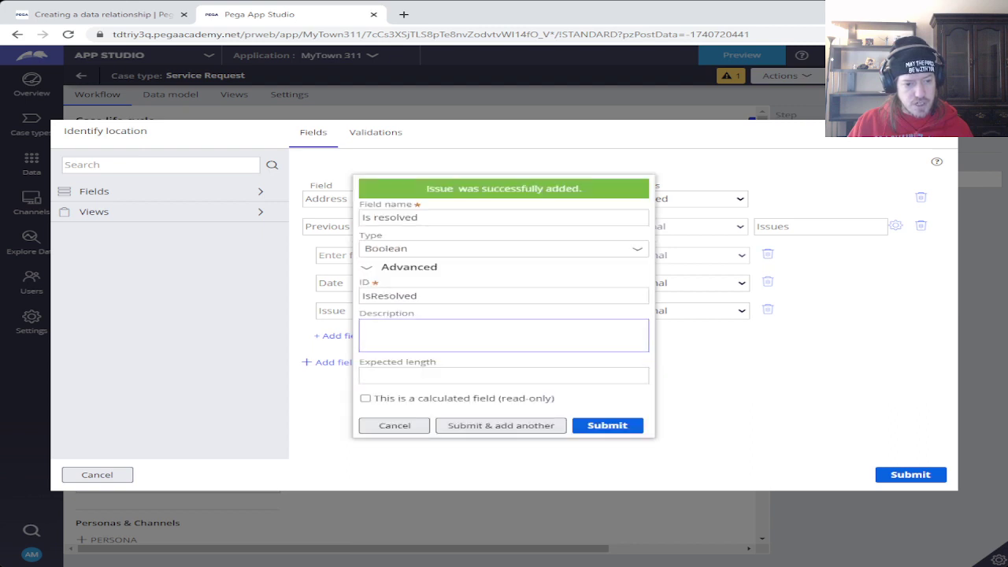
pyautogui.press('Tab')
pyautogui.hotkey('shift', 'Tab')
pyautogui.hotkey('shift', 'Tab')
pyautogui.press('Return')
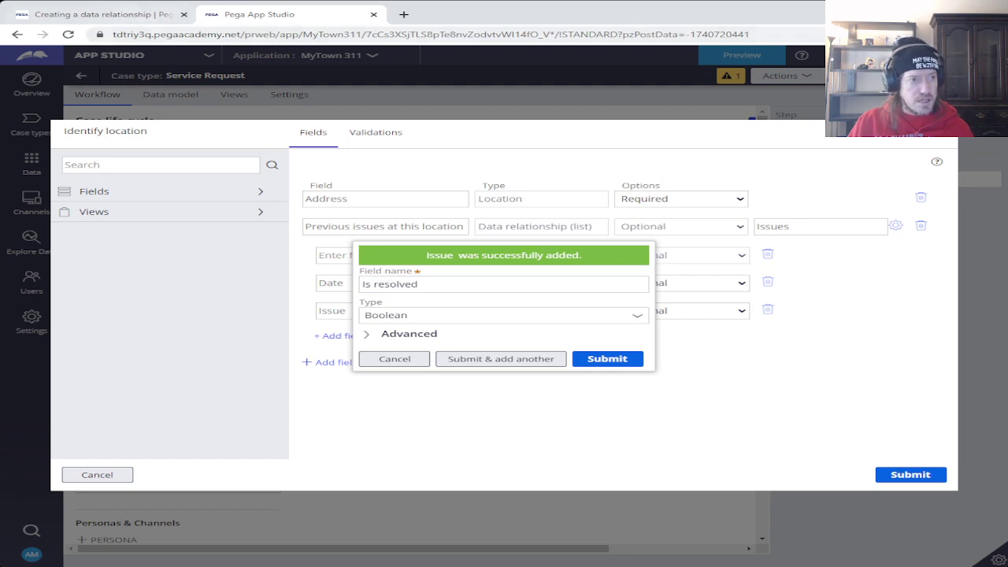
# - Check the challenge instructions and submit the Is resolved field to the Previous issues at this location list
pyautogui.hotkey('ctrl', 'shift', 'Tab')
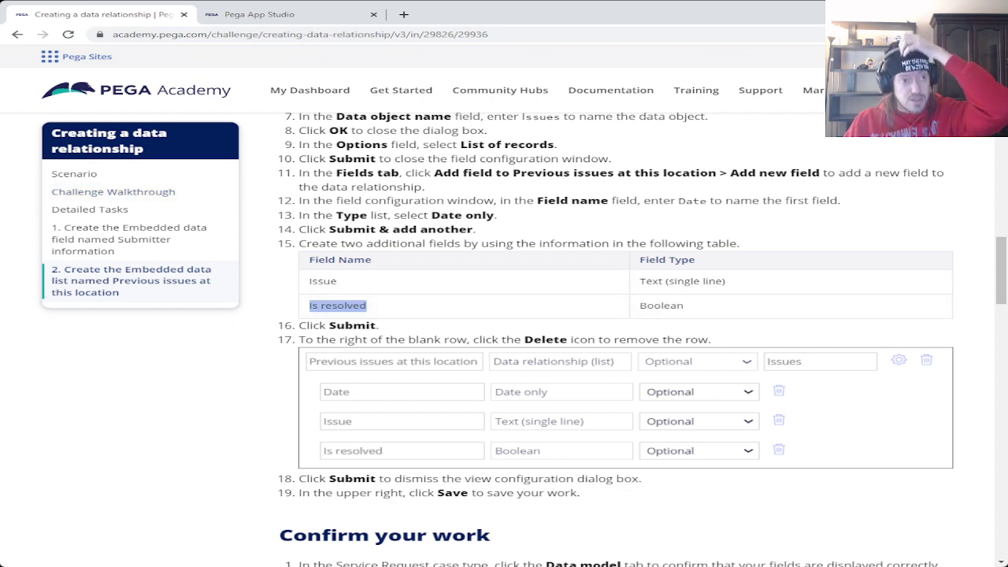
pyautogui.hotkey('ctrl', 'Tab')
pyautogui.press('Return')
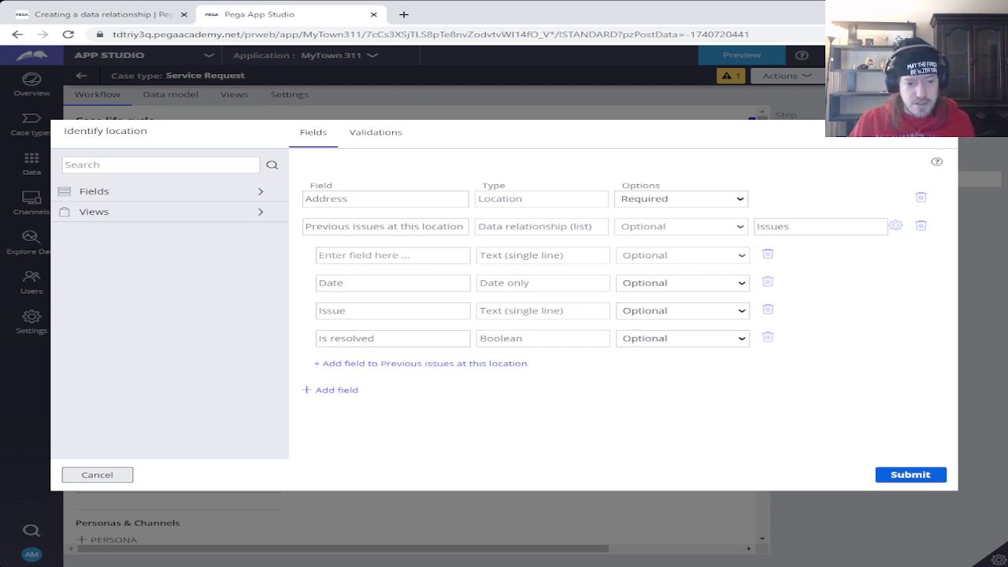
pyautogui.click(681, 338)
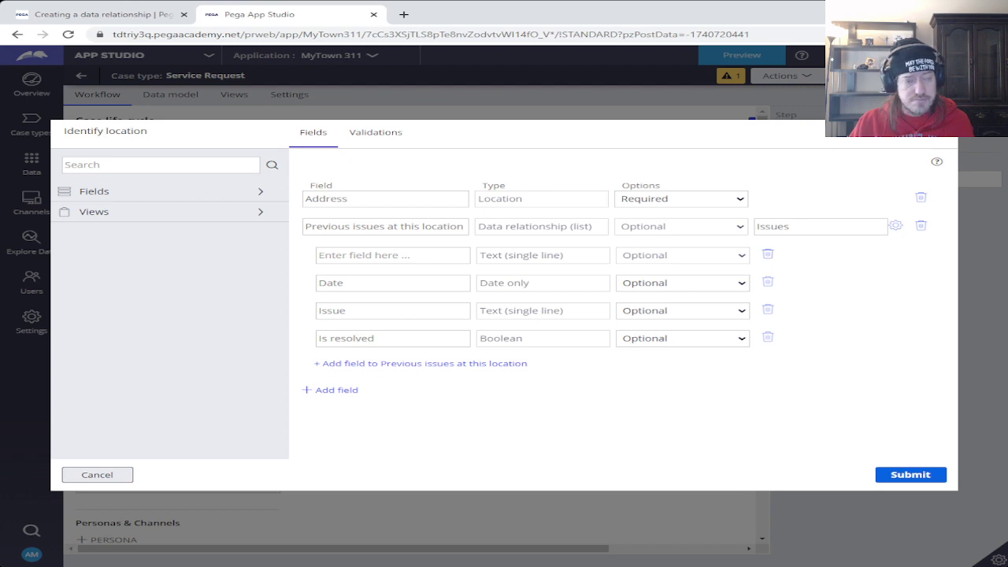
# - Delete the blank field row under Previous issues at this location and submit the Identify location view configuration
pyautogui.click(95, 15)
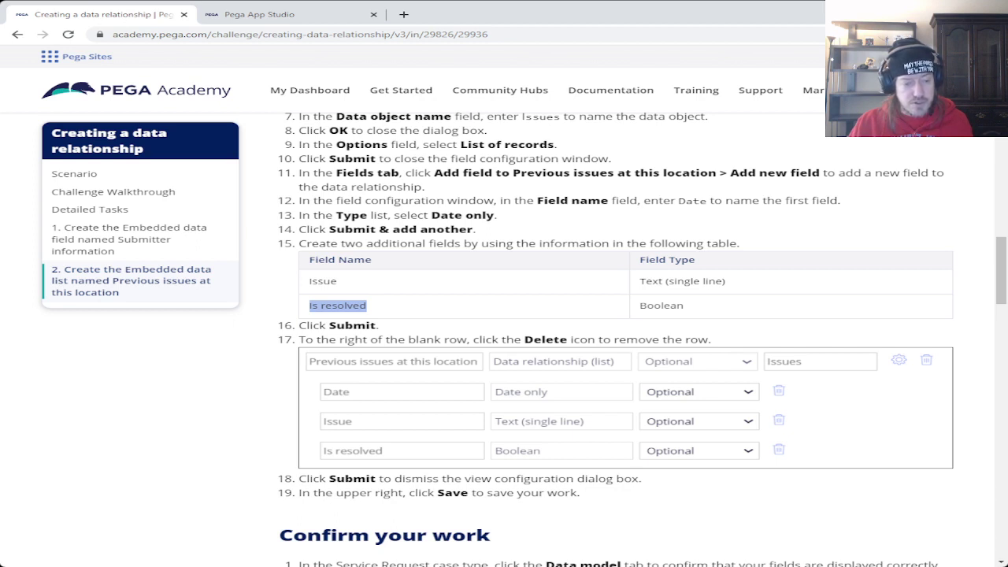
pyautogui.hotkey('ctrl', 'Tab')
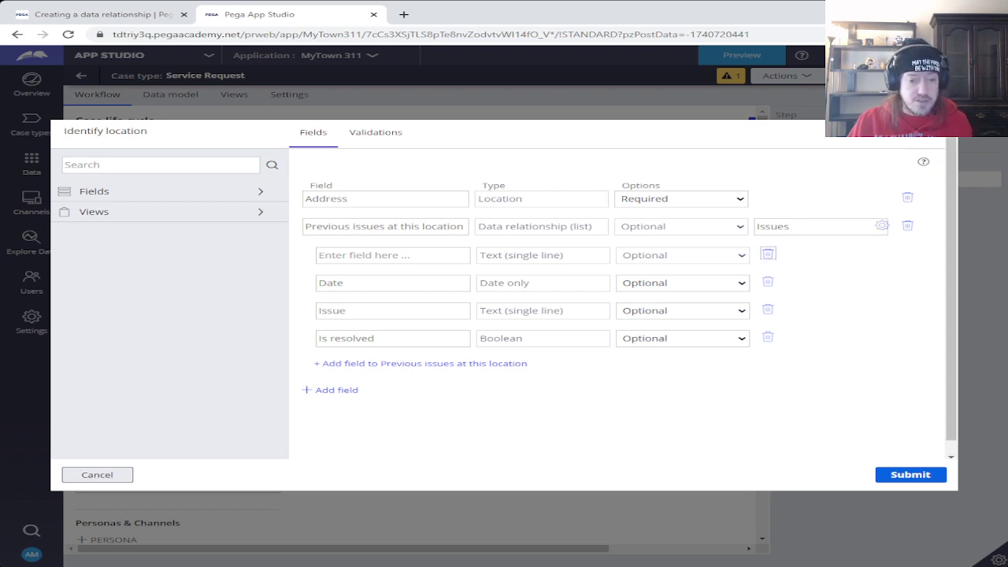
pyautogui.click(768, 253)
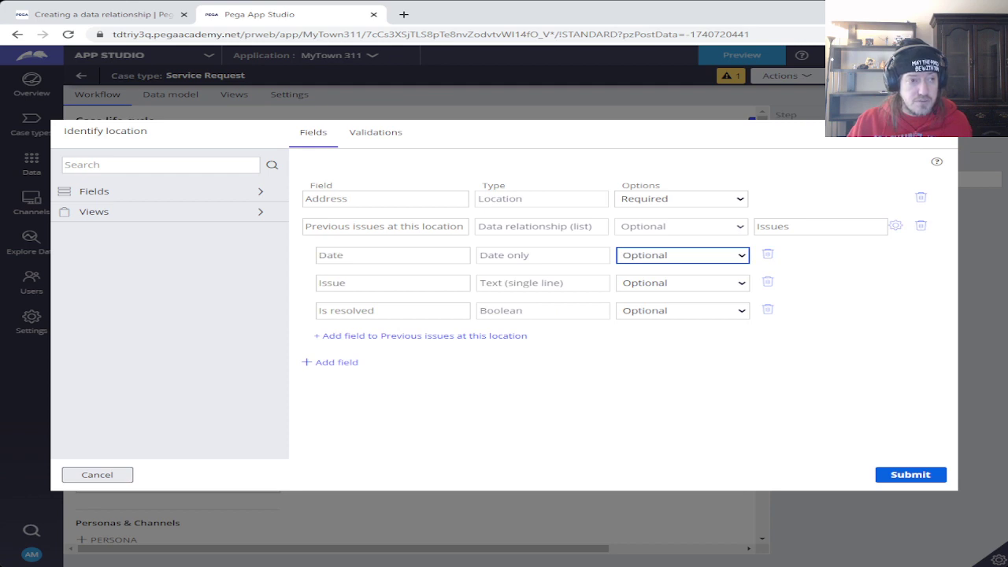
pyautogui.hotkey('ctrl', 'shift', 'Tab')
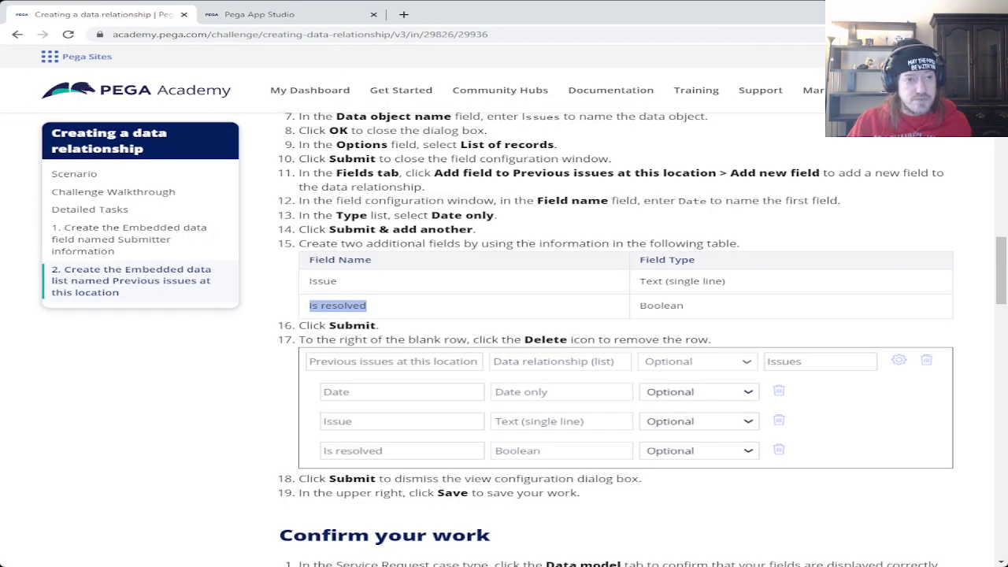
pyautogui.hotkey('ctrl', 'Tab')
pyautogui.click(910, 474)
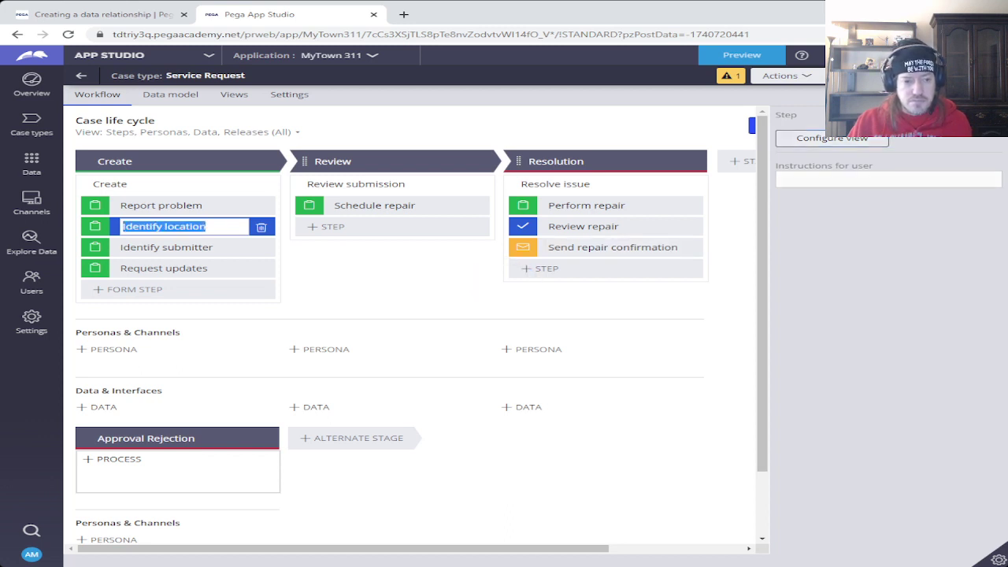
# - Read the Confirm your work instructions and open the Service Request data model to view its fields
pyautogui.hotkey('ctrl', 'shift', 'Tab')
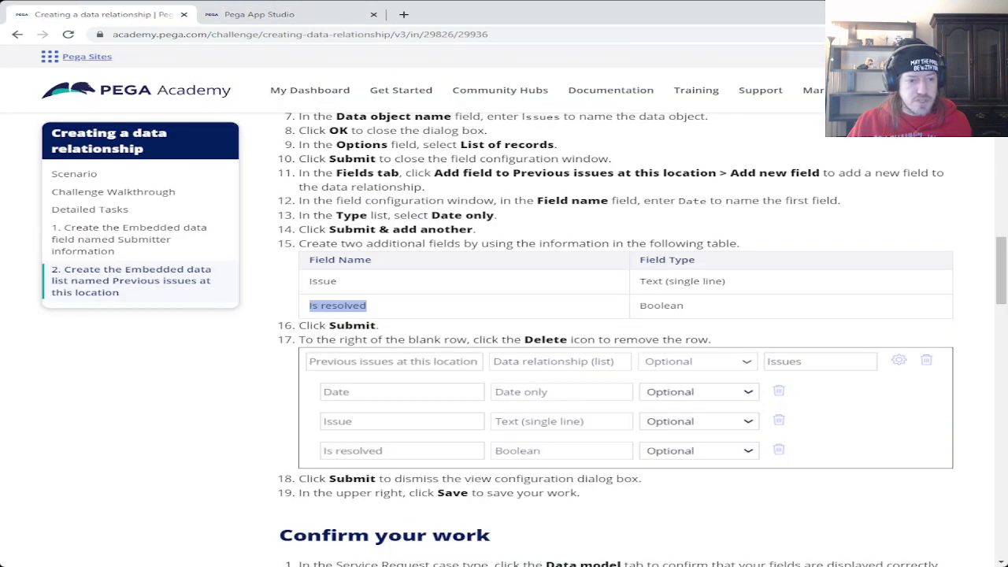
pyautogui.scroll(-4, 641, 339)
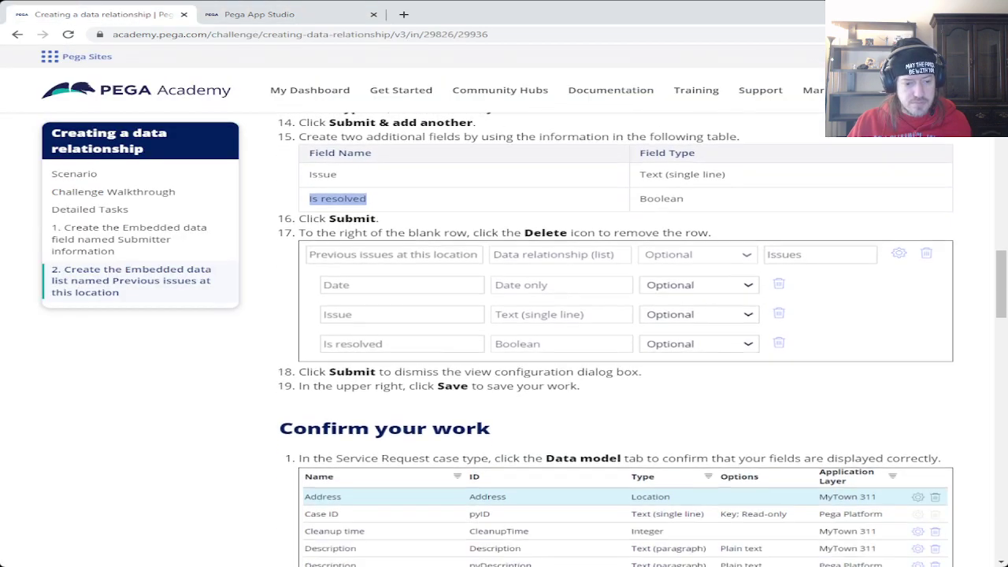
pyautogui.scroll(-1, 641, 346)
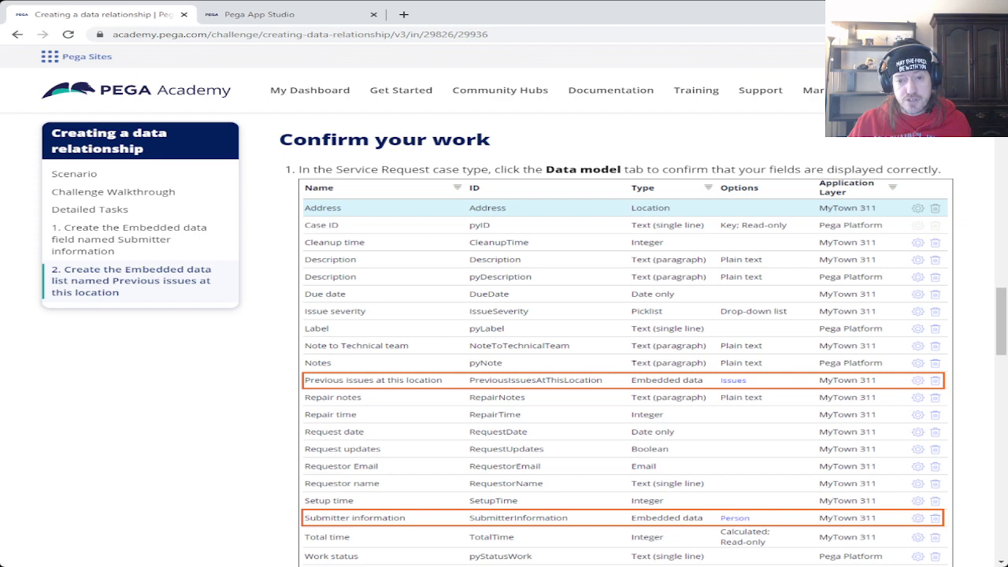
pyautogui.scroll(-1, 626, 339)
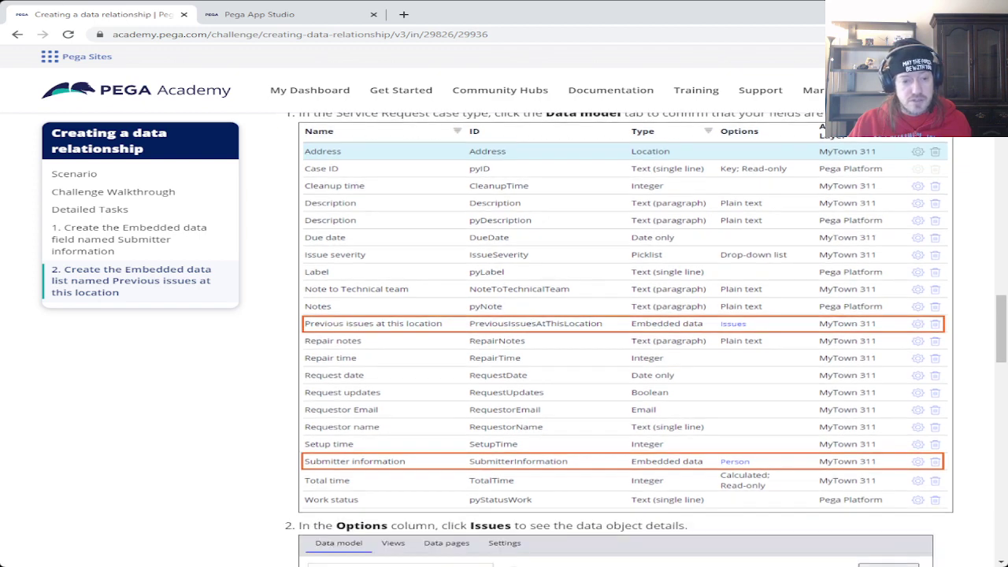
pyautogui.hotkey('ctrl', 'Tab')
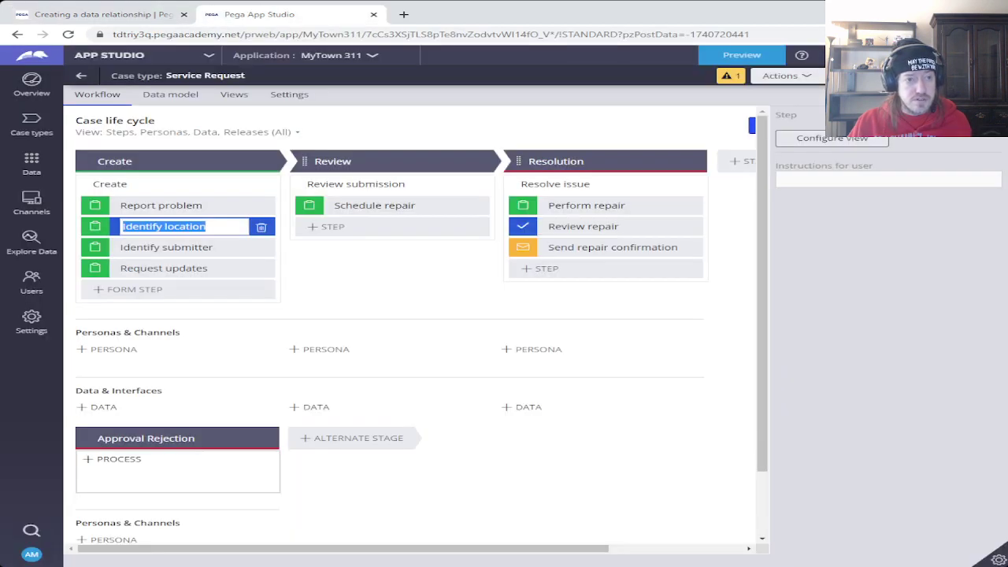
pyautogui.click(170, 94)
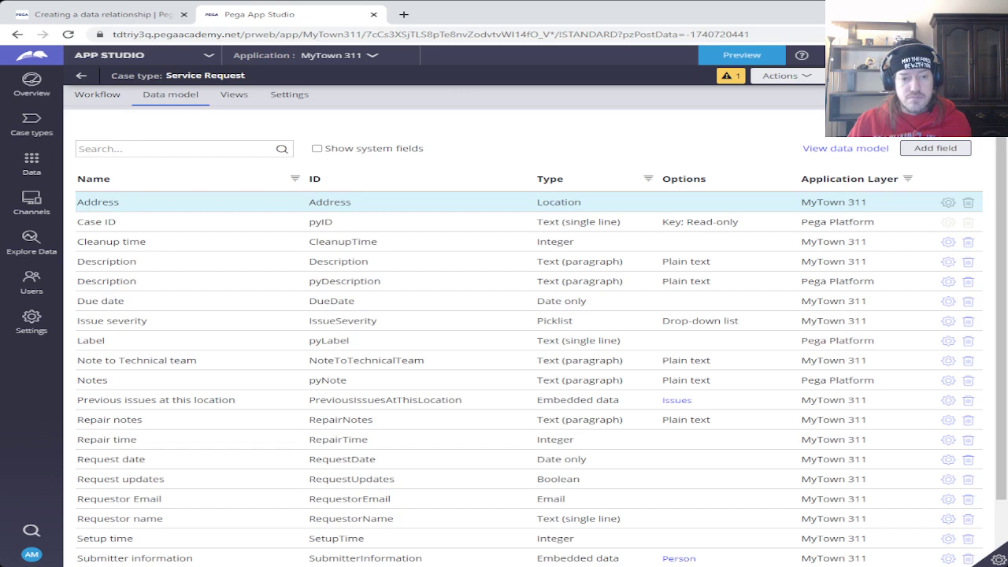
pyautogui.scroll(-2, 535, 325)
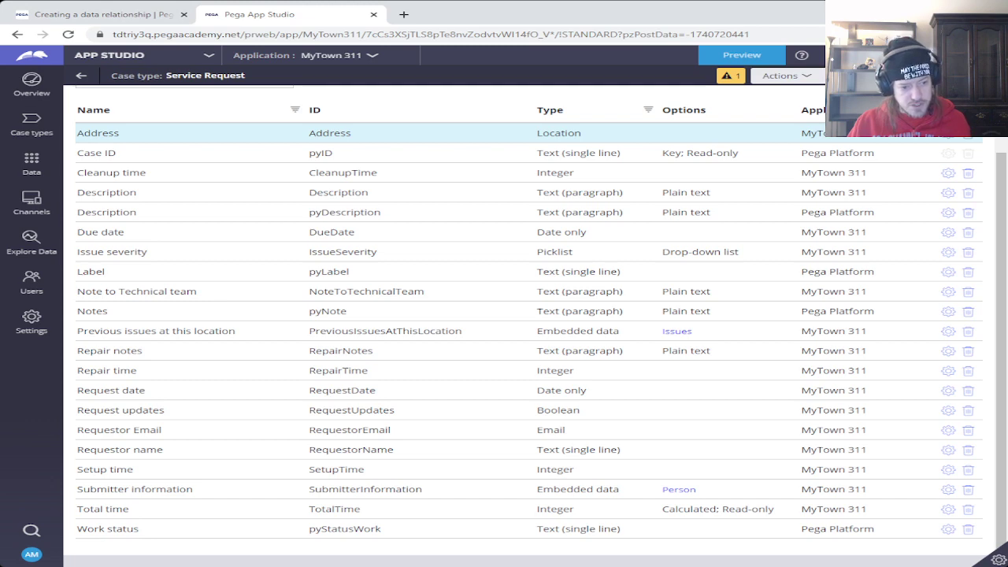
# - Compare the Service Request data model's fields with the reference table in the challenge instructions
pyautogui.hotkey('ctrl', 'shift', 'Tab')
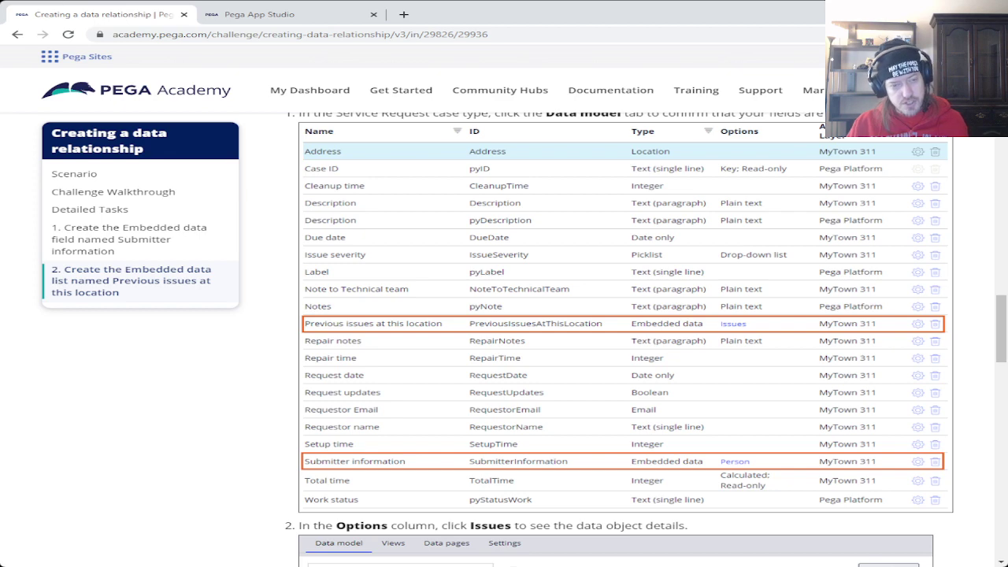
pyautogui.hotkey('ctrl', 'Tab')
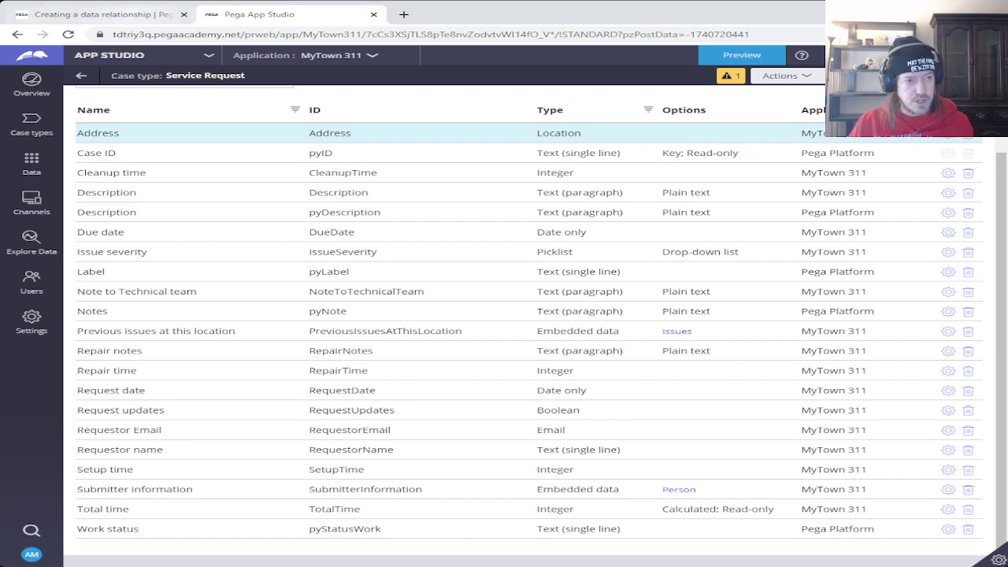
pyautogui.hotkey('ctrl', 'shift', 'Tab')
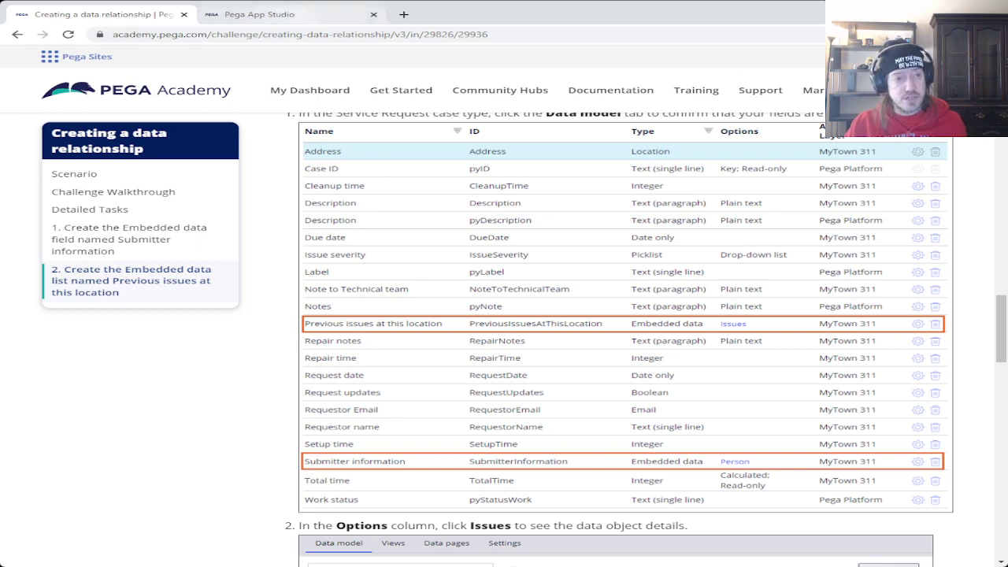
pyautogui.click(260, 14)
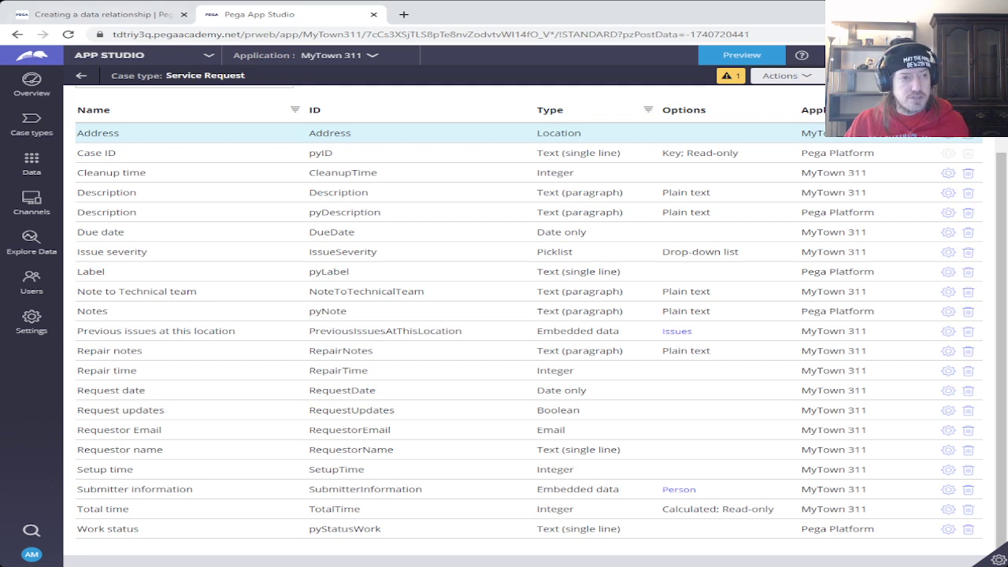
pyautogui.hotkey('ctrl', 'shift', 'Tab')
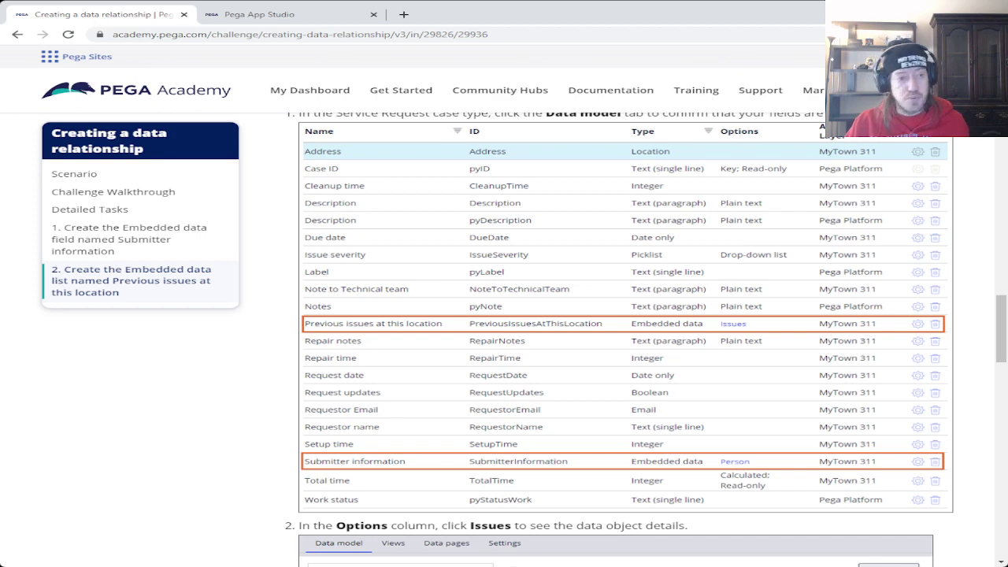
pyautogui.hotkey('ctrl', 'Tab')
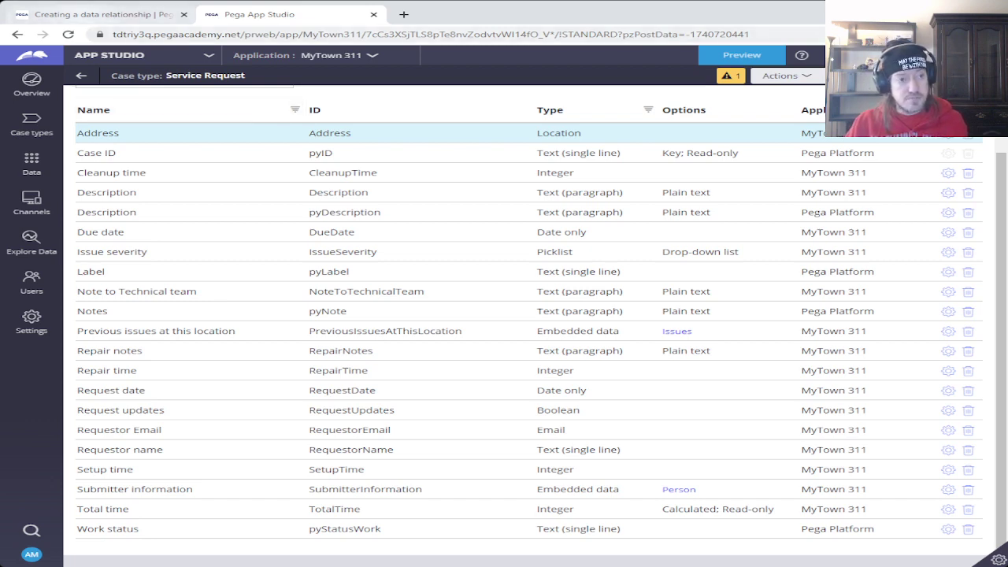
# - Open the Issues data object's details as the challenge instructs and compare its fields with the reference table
pyautogui.hotkey('ctrl', 'shift', 'Tab')
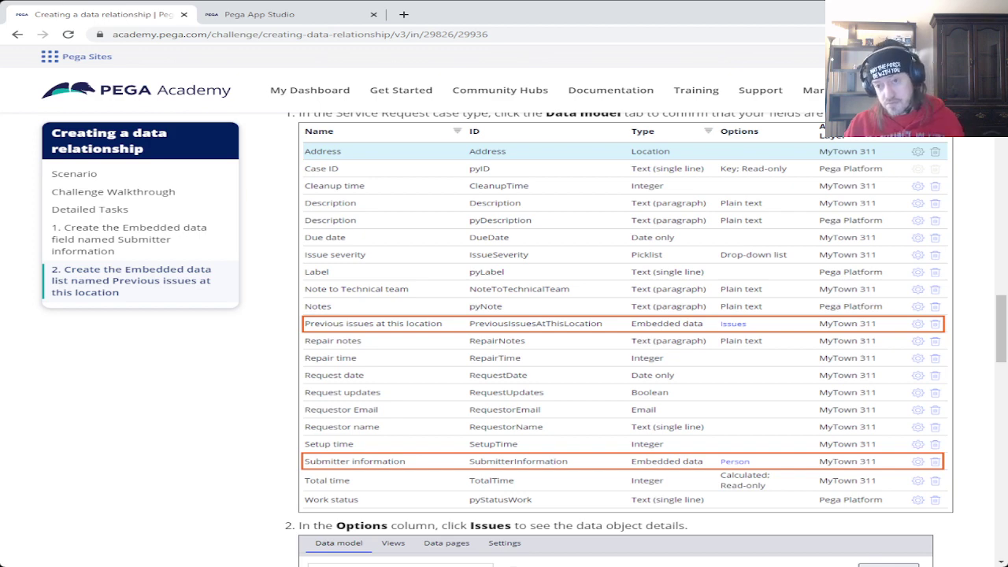
pyautogui.scroll(-2, 622, 339)
pyautogui.scroll(-3, 621, 338)
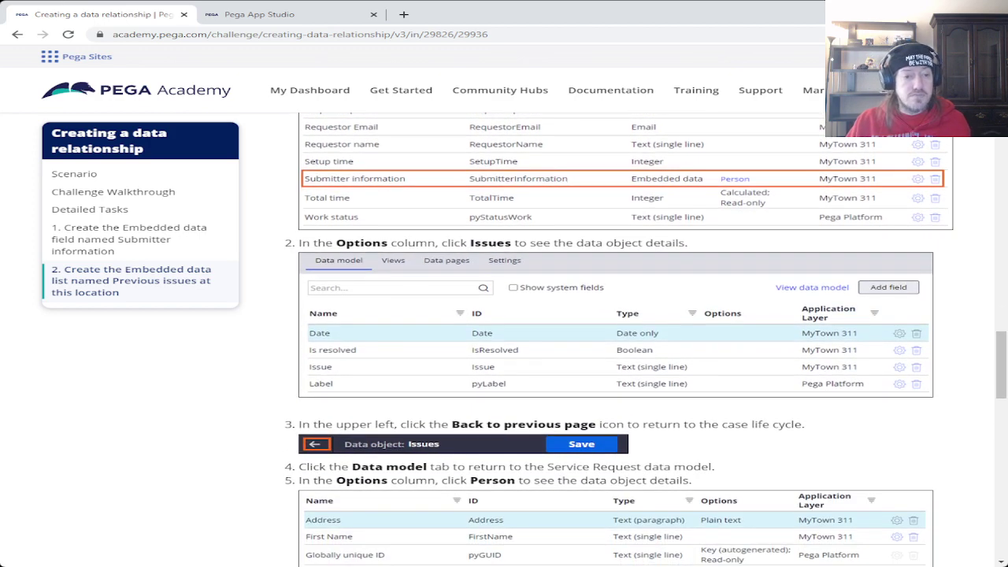
pyautogui.scroll(-1, 622, 338)
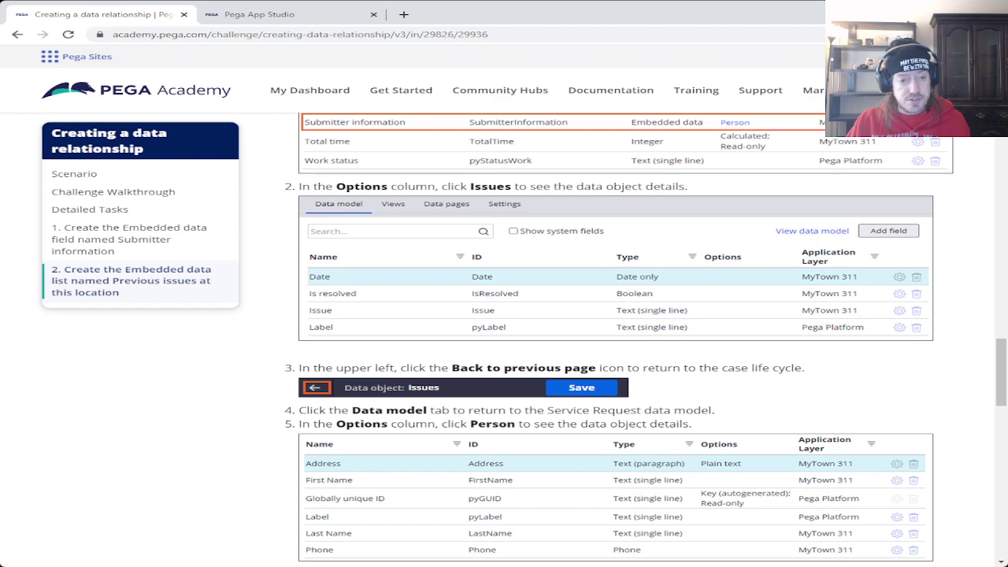
pyautogui.click(260, 14)
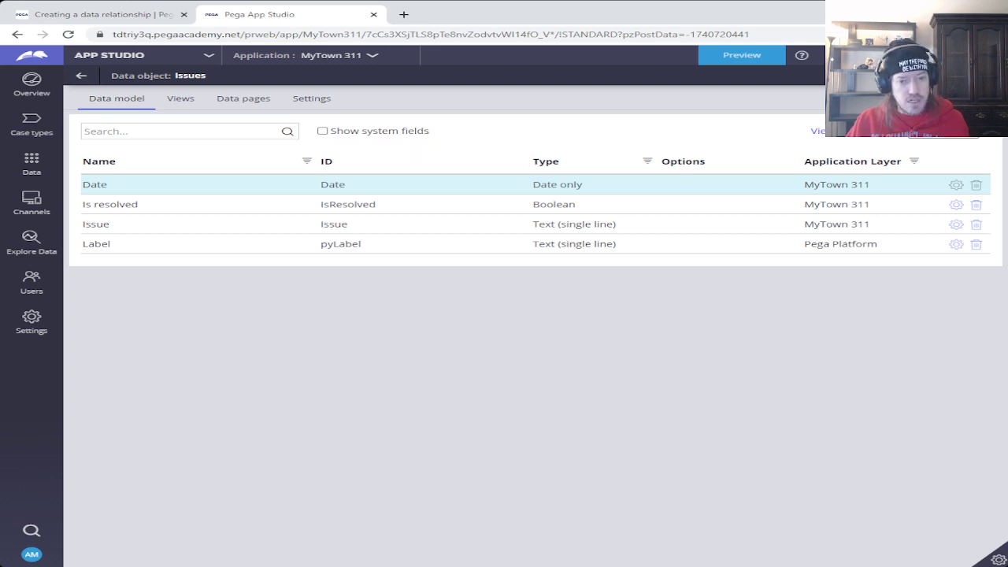
pyautogui.hotkey('ctrl', 'shift', 'Tab')
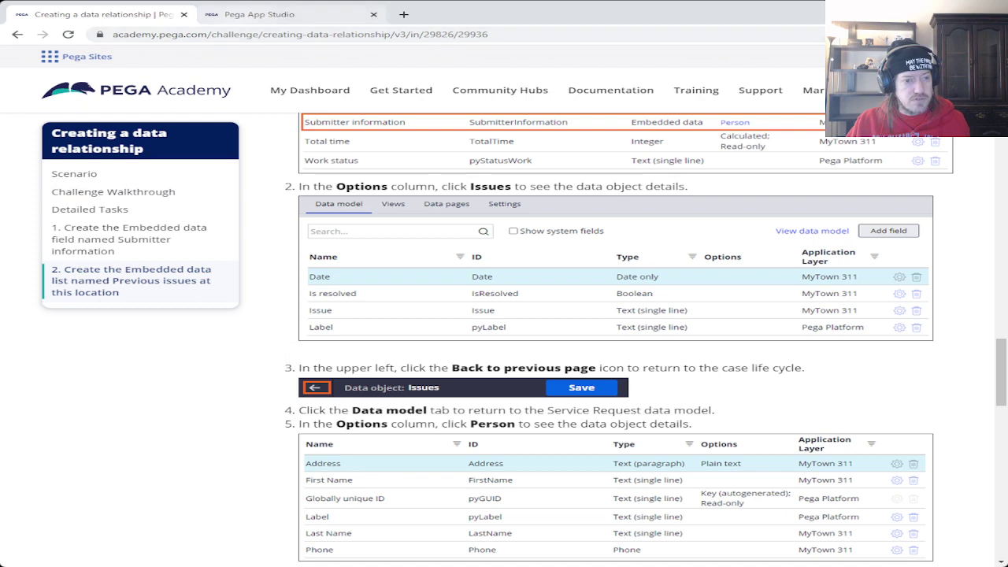
pyautogui.click(252, 15)
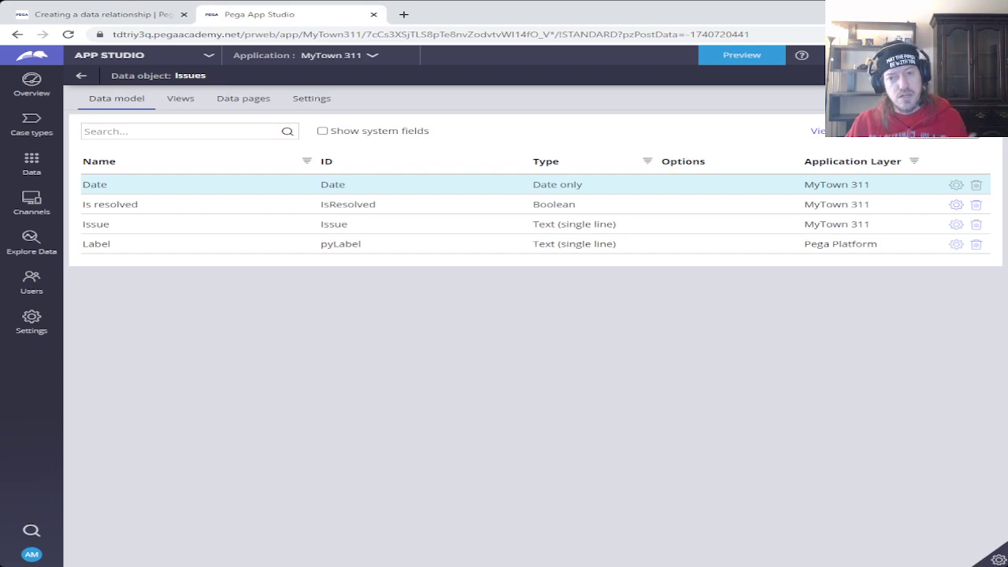
# - Check the next confirmation instructions and return from the Issues data object to the Service Request data model
pyautogui.click(102, 15)
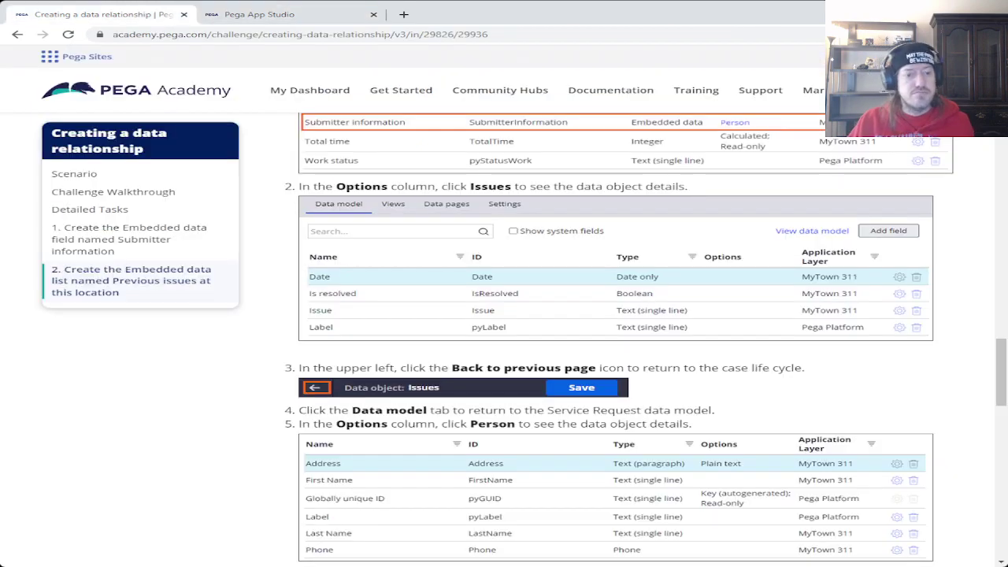
pyautogui.scroll(-2, 645, 339)
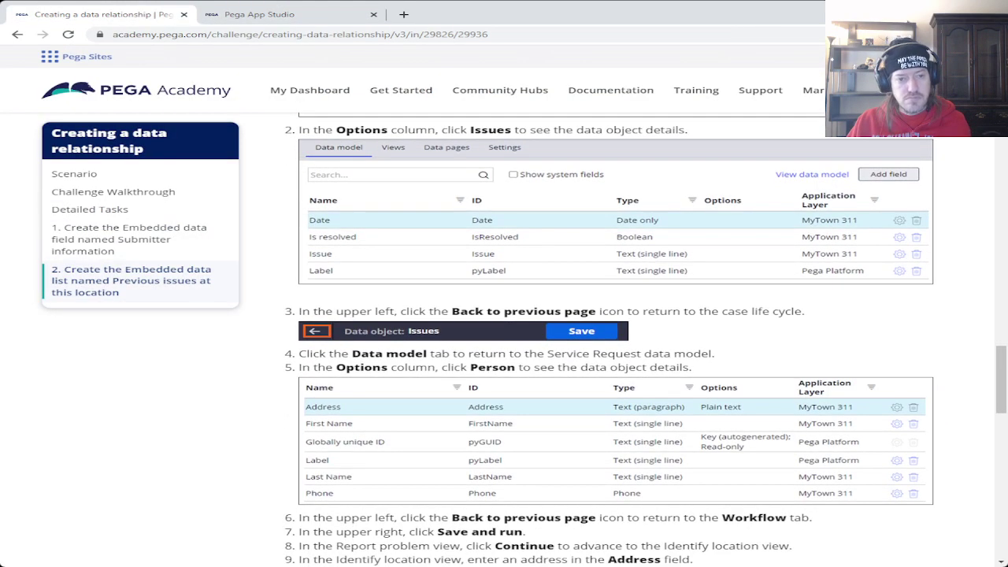
pyautogui.scroll(-2, 641, 340)
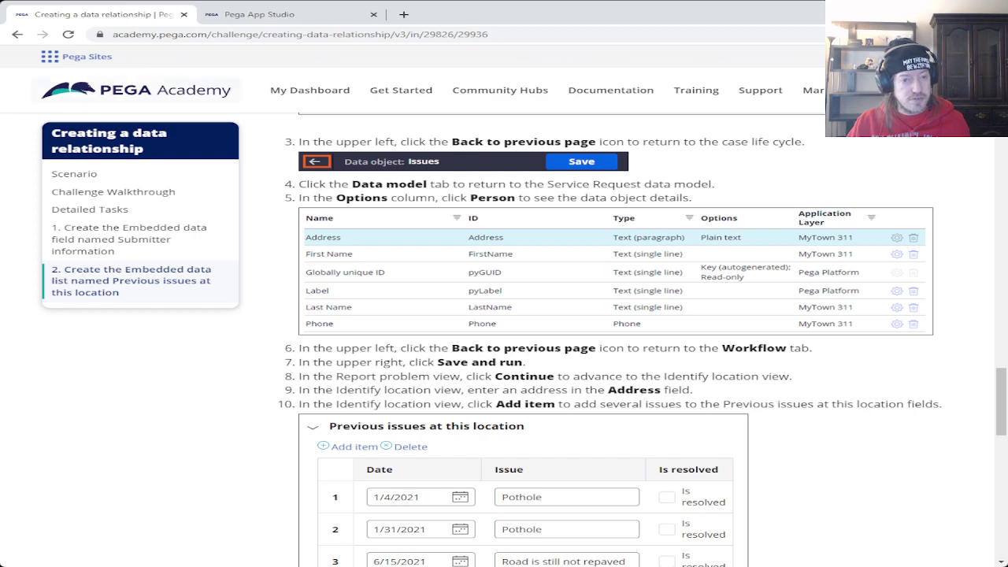
pyautogui.click(254, 14)
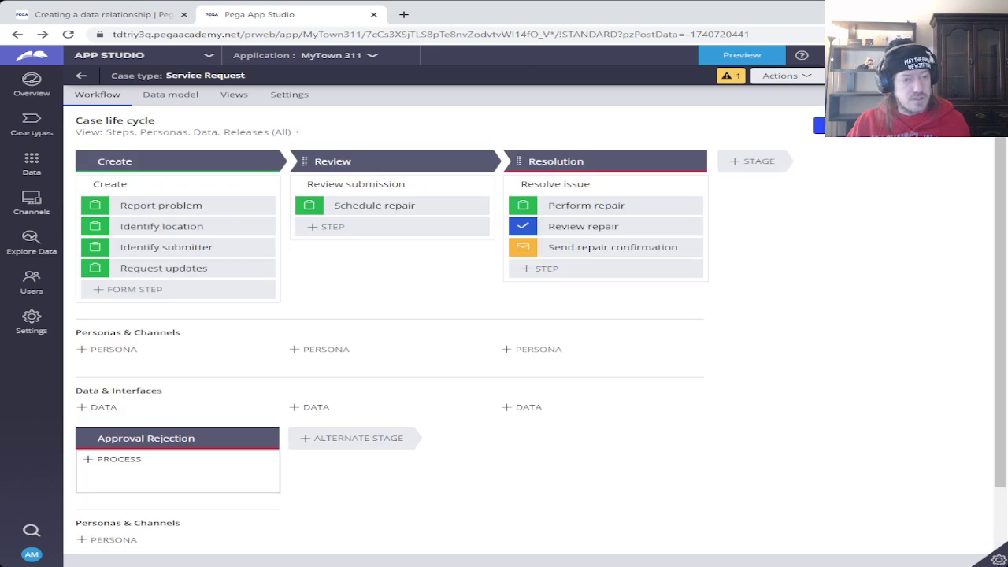
pyautogui.click(170, 94)
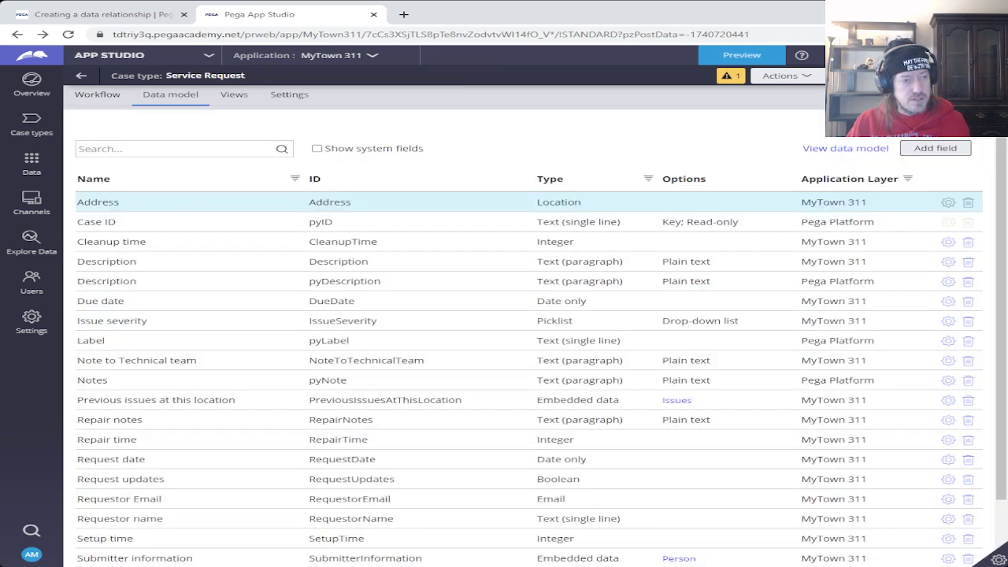
# - Open the Person data object from Submitter information and compare its fields with the challenge instructions
pyautogui.click(102, 14)
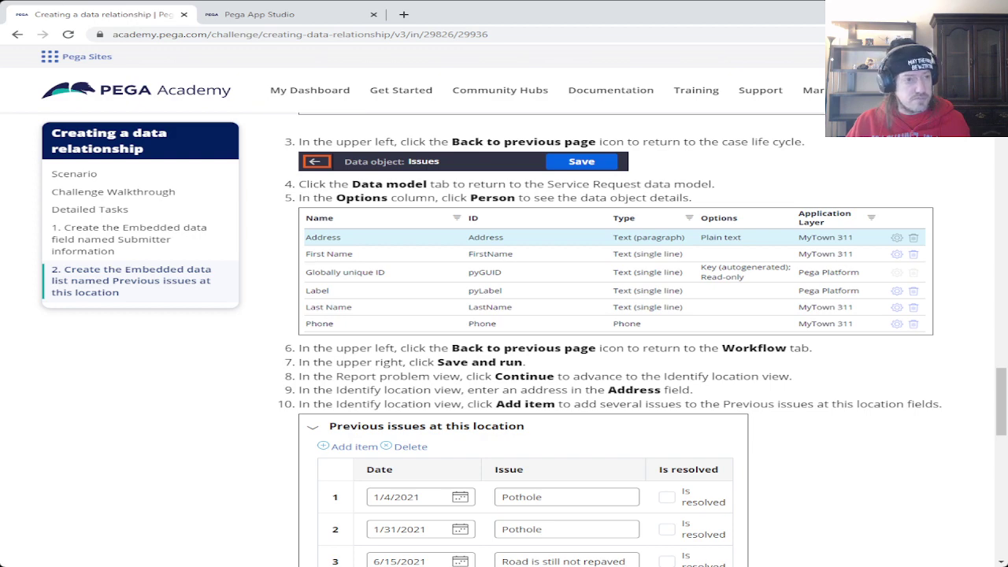
pyautogui.click(260, 15)
pyautogui.scroll(-2, 535, 326)
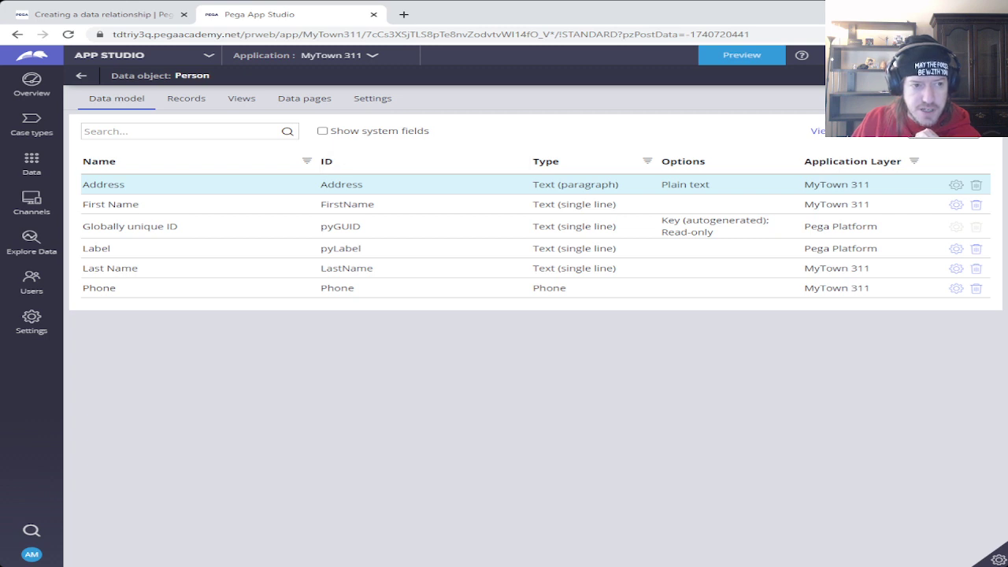
pyautogui.click(102, 14)
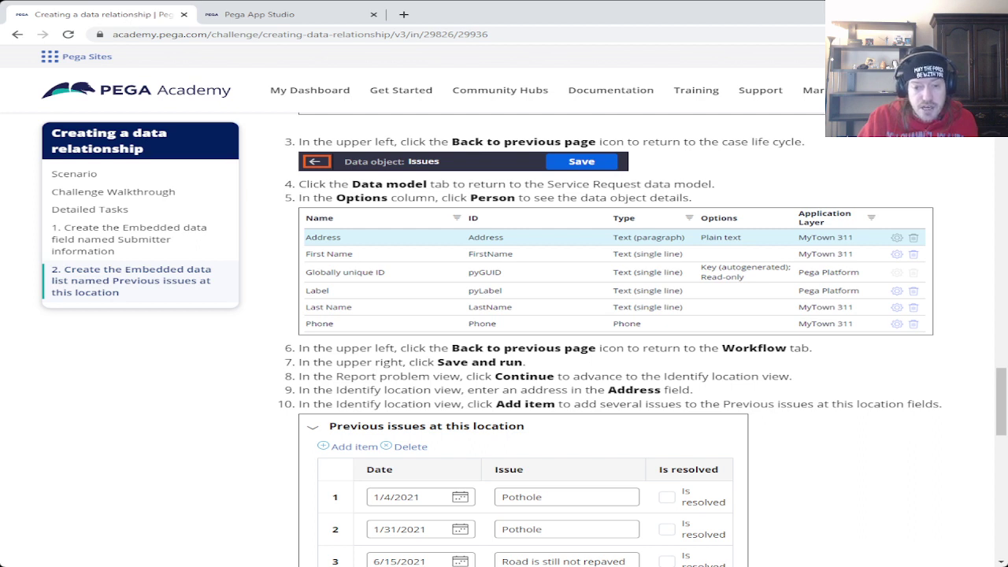
pyautogui.hotkey('ctrl', 'Tab')
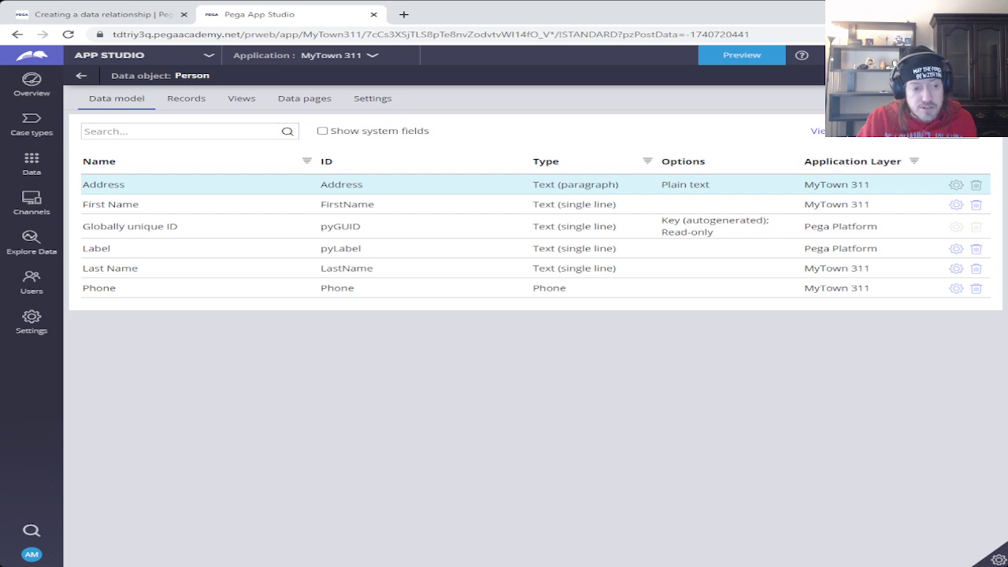
pyautogui.hotkey('ctrl', 'shift', 'Tab')
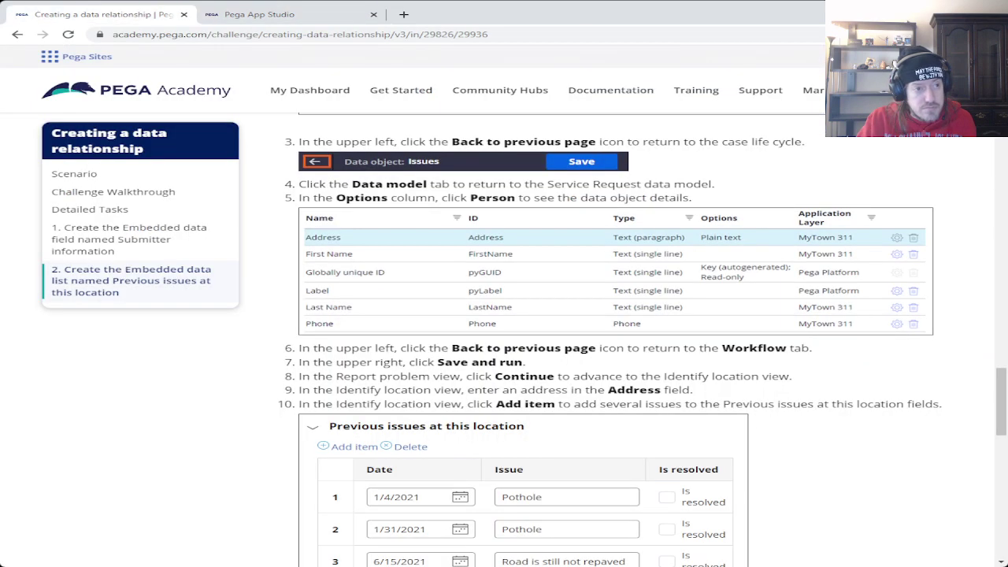
# - Return to the Service Request workflow and preview the MyTown 311 application, consulting the challenge's instructions for running a case
pyautogui.scroll(-2, 614, 338)
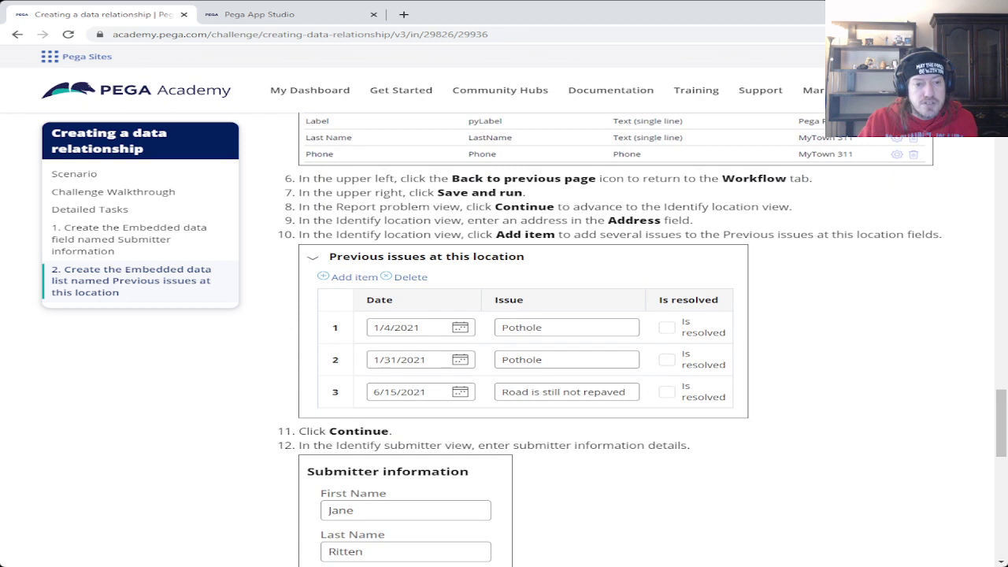
pyautogui.hotkey('ctrl', 'Tab')
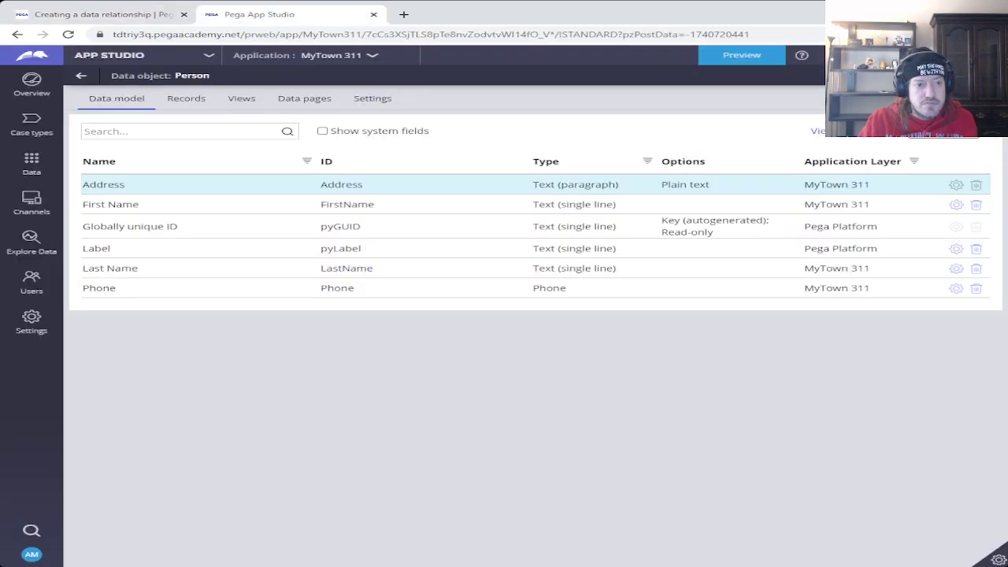
pyautogui.click(81, 76)
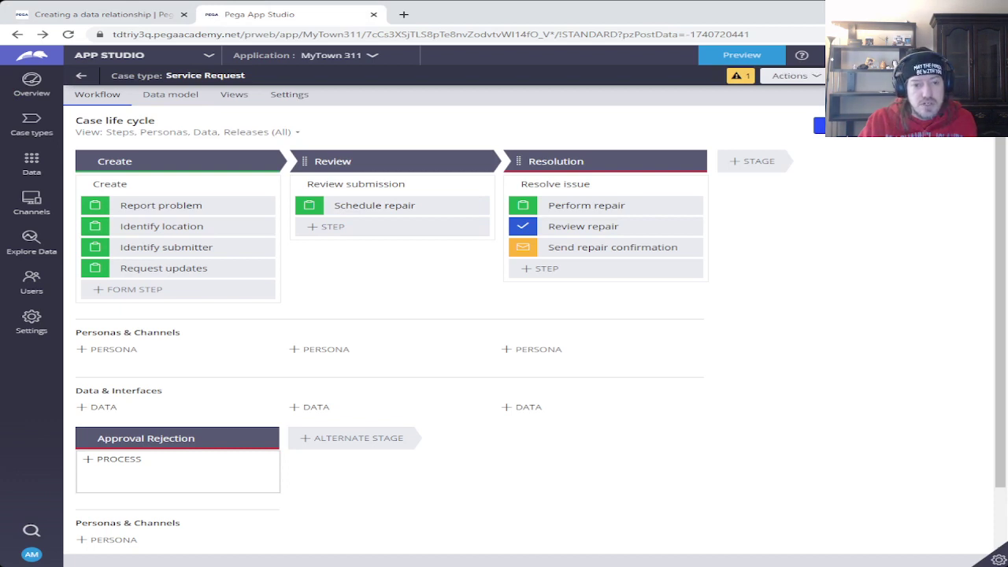
pyautogui.click(742, 55)
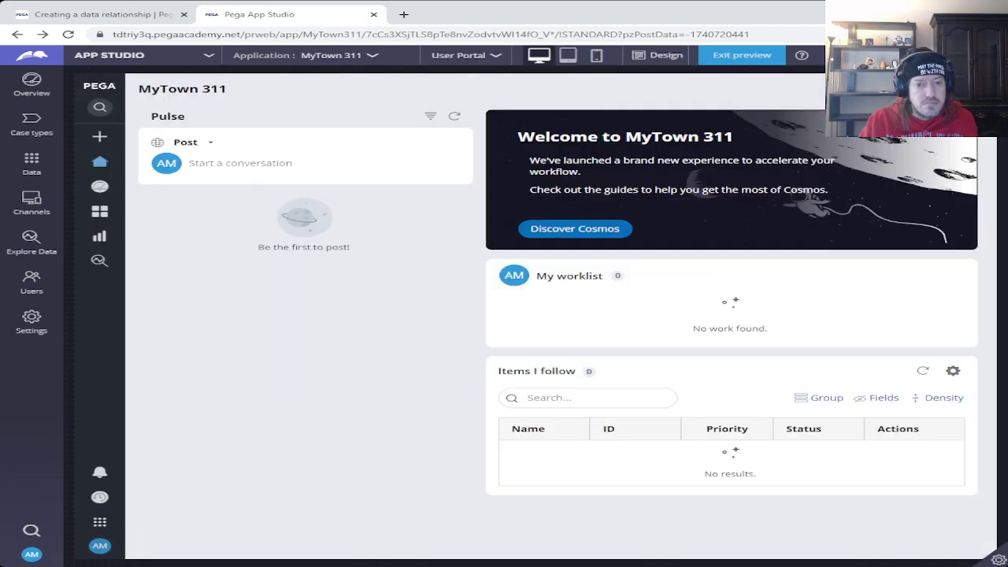
pyautogui.hotkey('ctrl', 'shift', 'Tab')
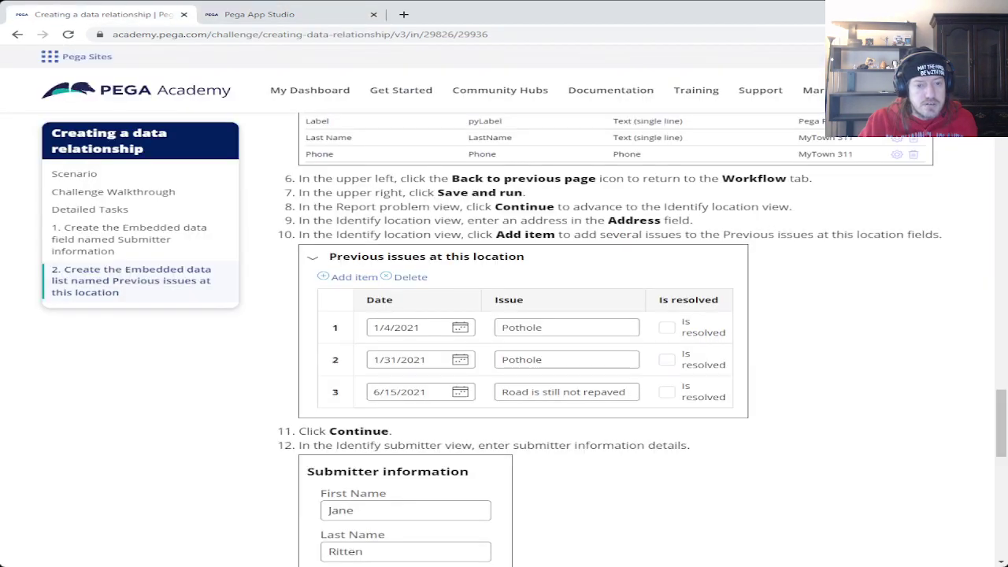
pyautogui.scroll(-1, 641, 340)
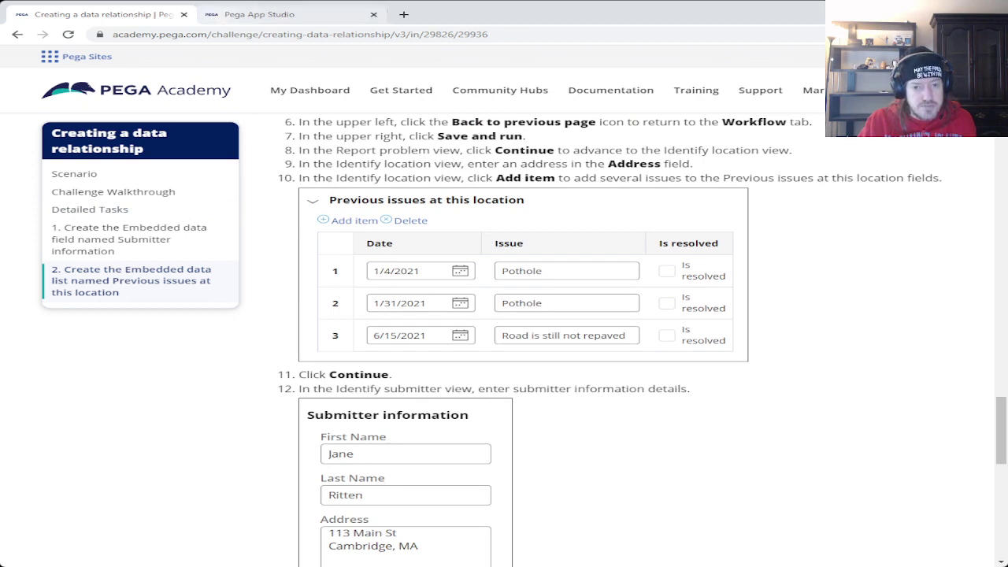
# - Advance the new Service Request from Report problem to Identify location and consult the challenge's instructions for sample address details
pyautogui.click(259, 14)
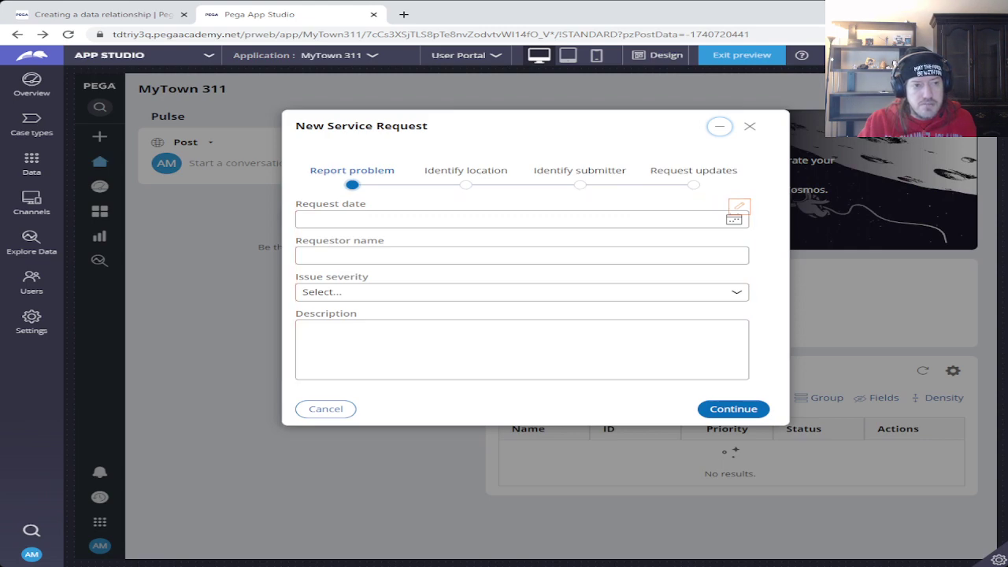
pyautogui.hotkey('ctrl', 'Tab')
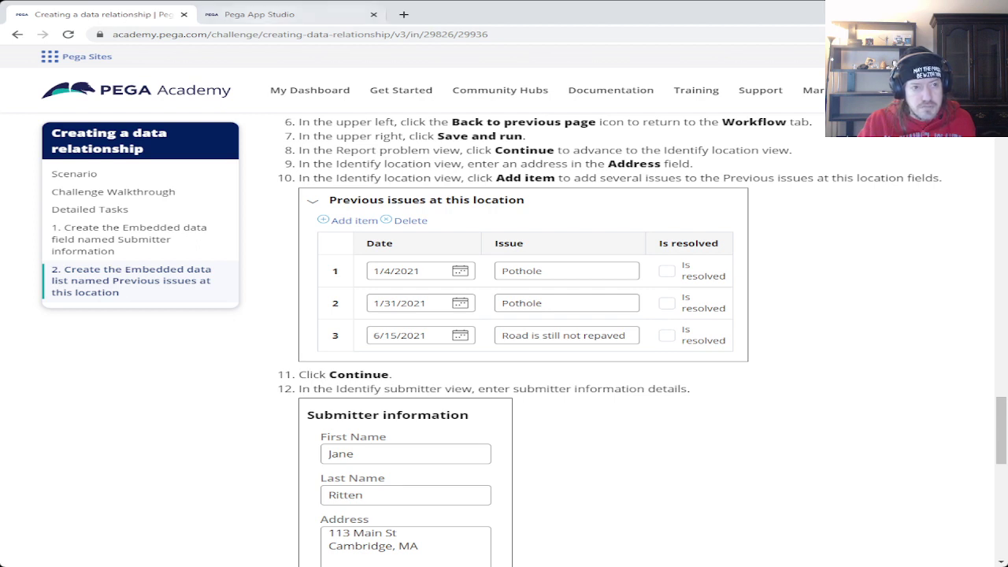
pyautogui.hotkey('ctrl', 'Tab')
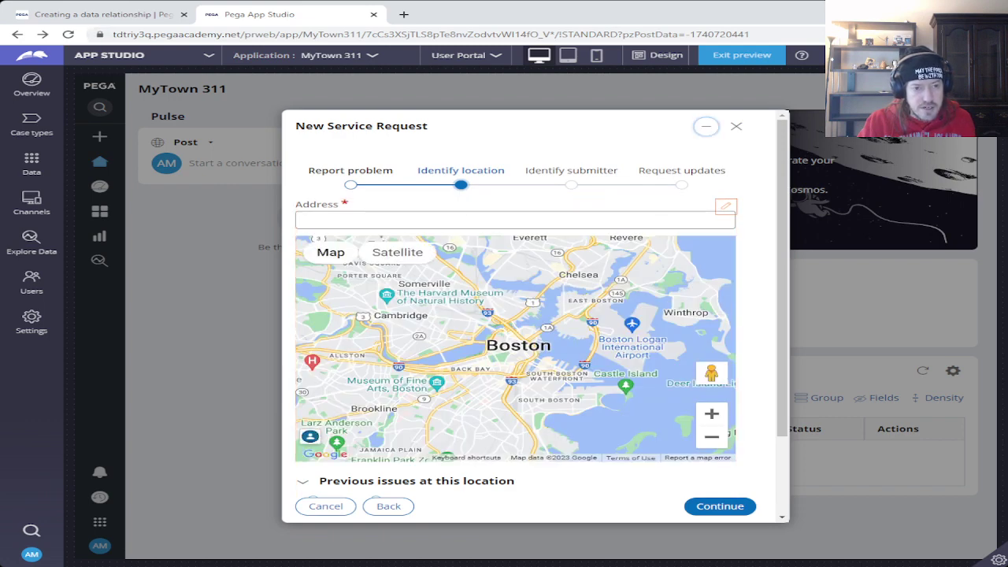
pyautogui.hotkey('ctrl', 'shift', 'Tab')
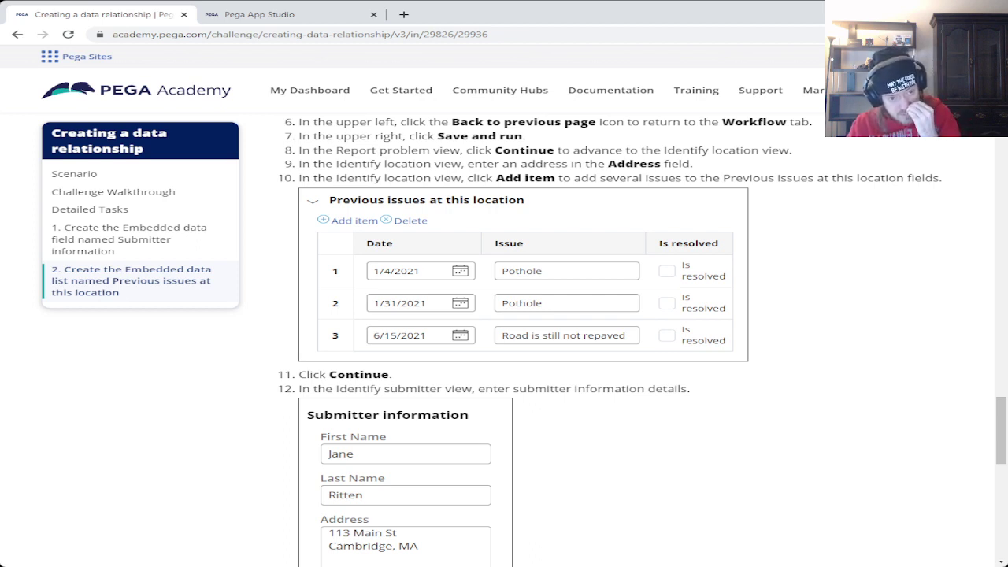
pyautogui.click(260, 15)
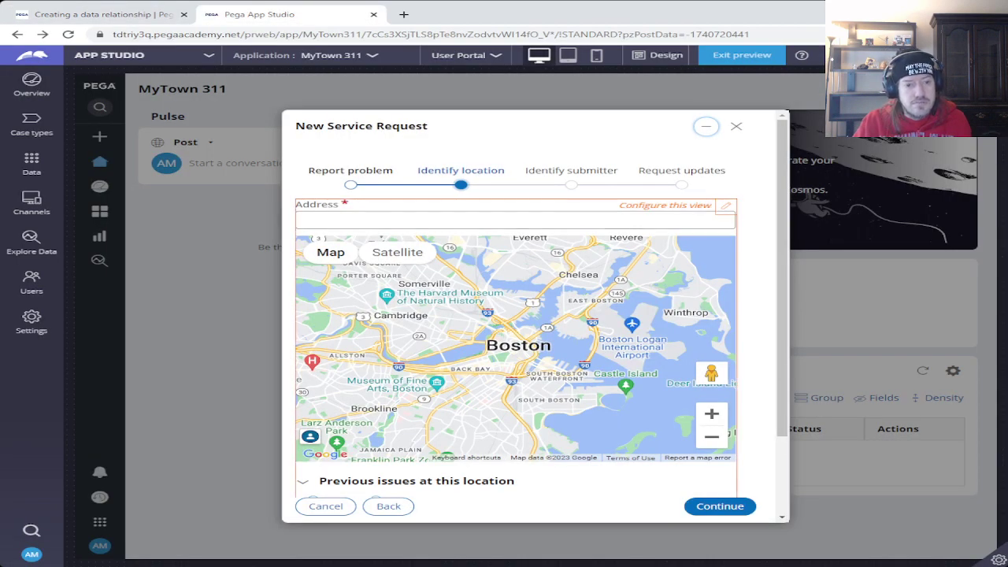
pyautogui.click(110, 15)
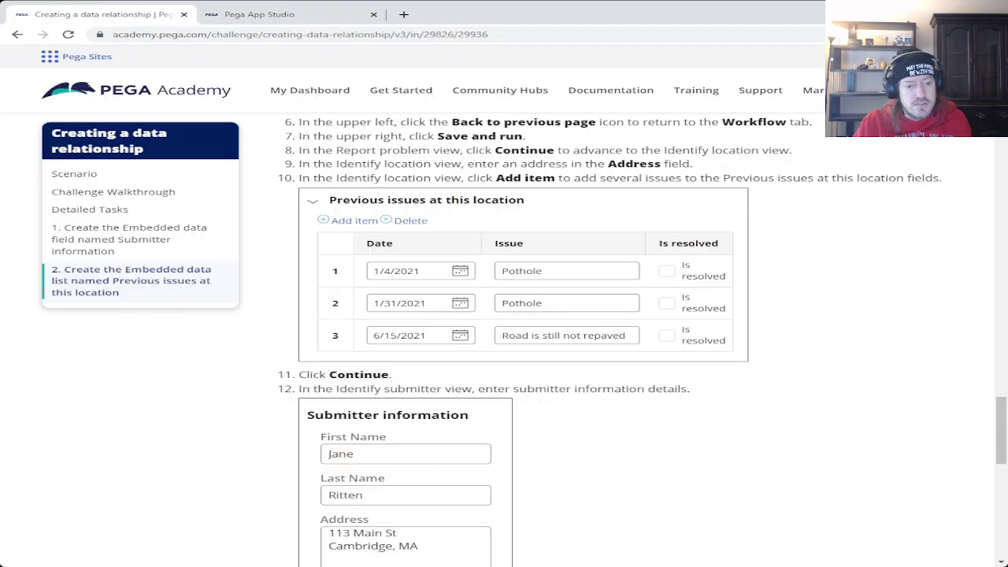
pyautogui.scroll(-2, 646, 338)
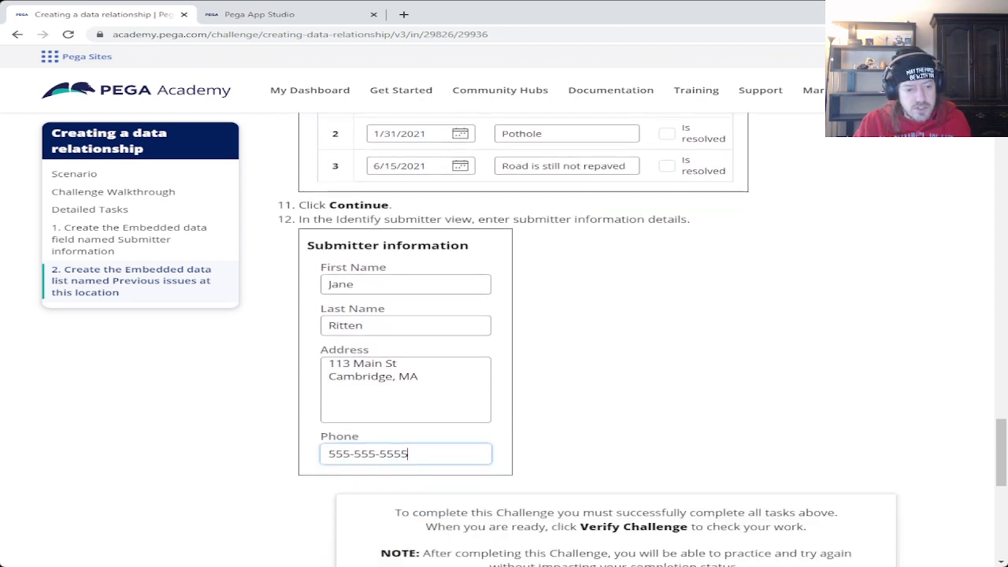
# - Fill in the required Address in the Identify location view with the challenge's sample street address, city and state
pyautogui.click(260, 14)
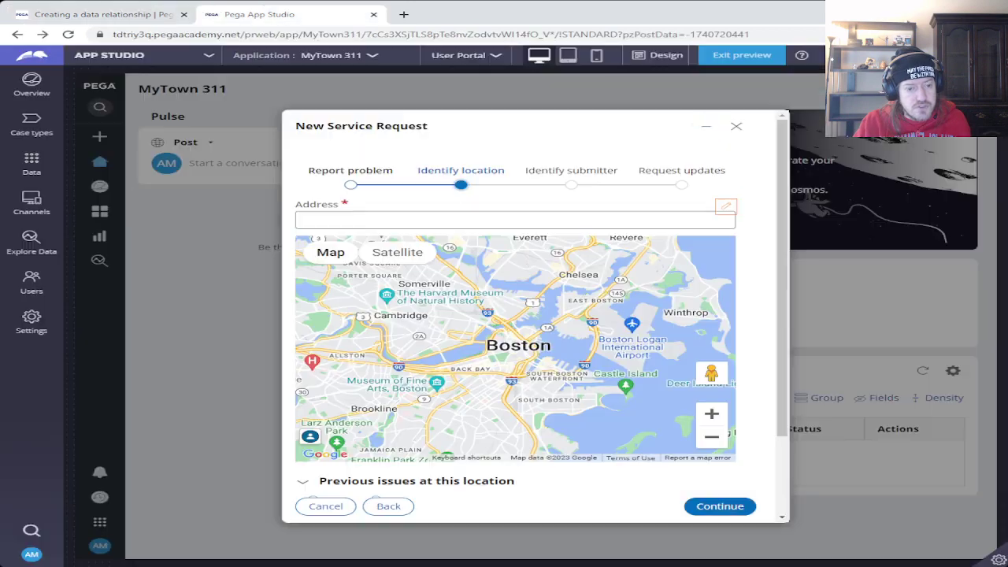
pyautogui.click(314, 219)
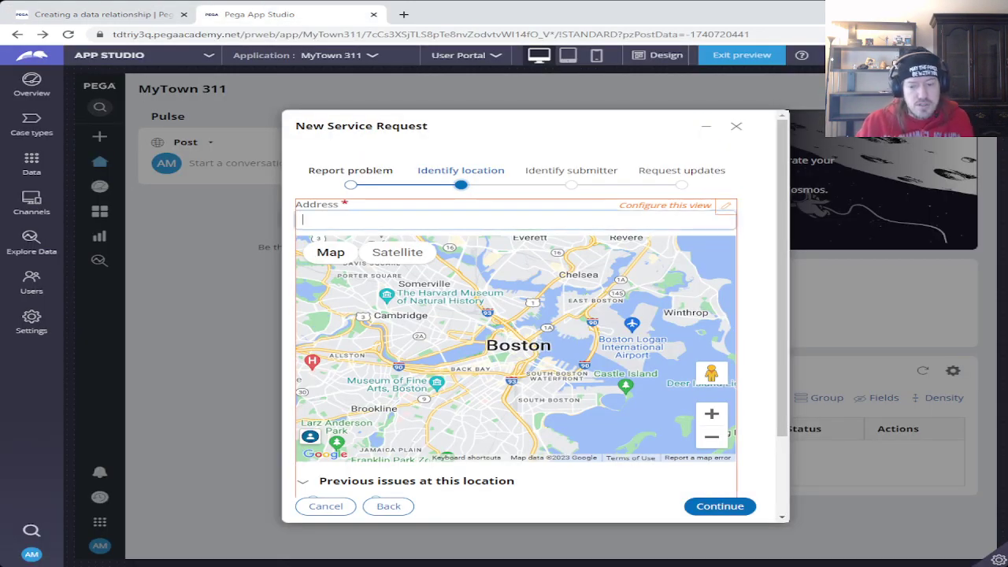
pyautogui.write('113')
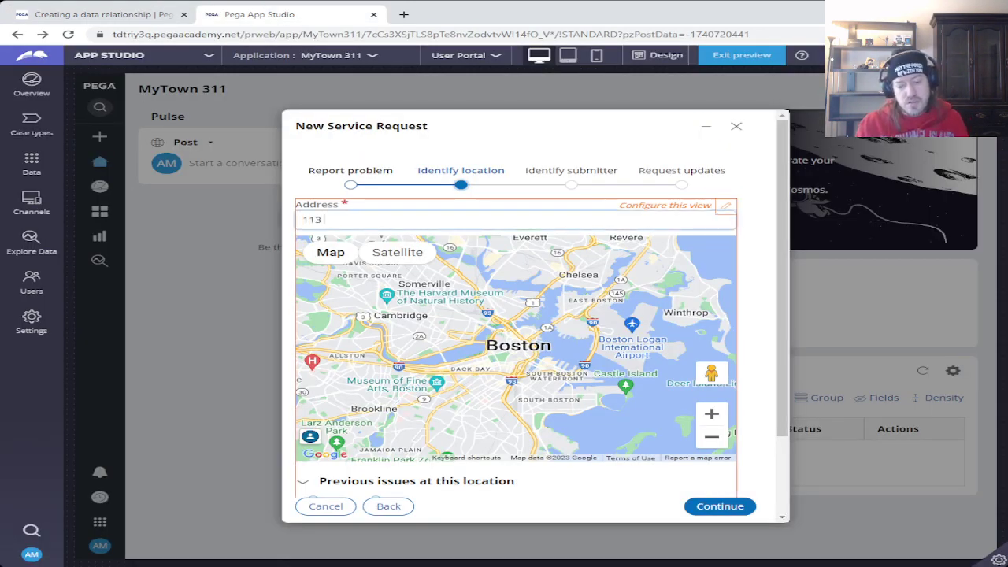
pyautogui.write(' Main St')
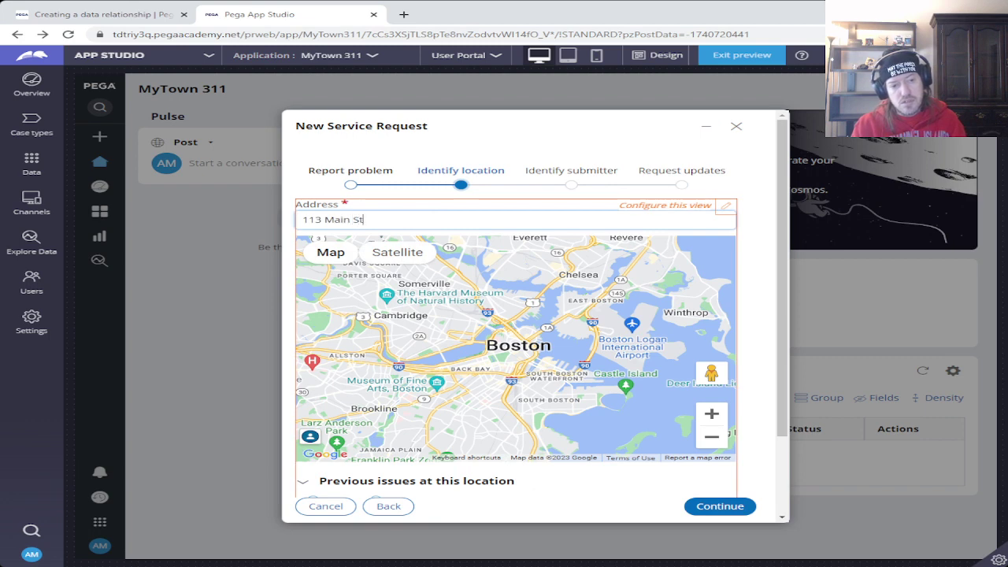
pyautogui.write(', Cam')
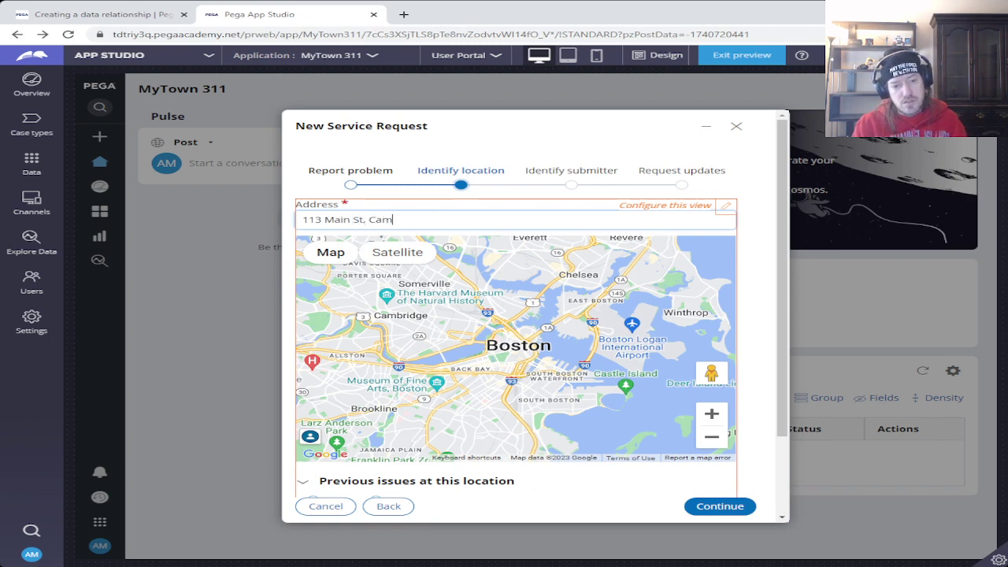
pyautogui.write('bridge, MA')
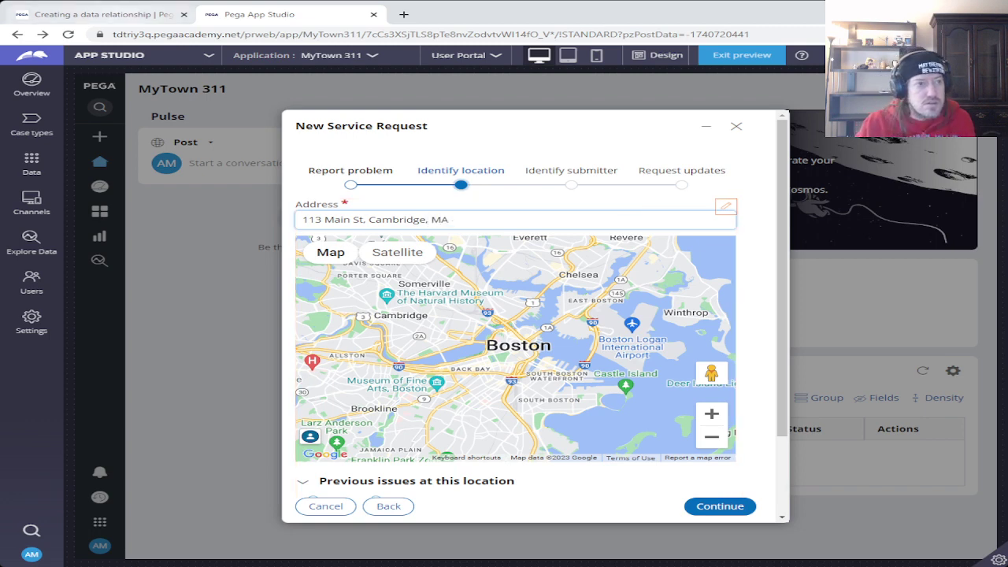
pyautogui.hotkey('ctrl', 'shift', 'Tab')
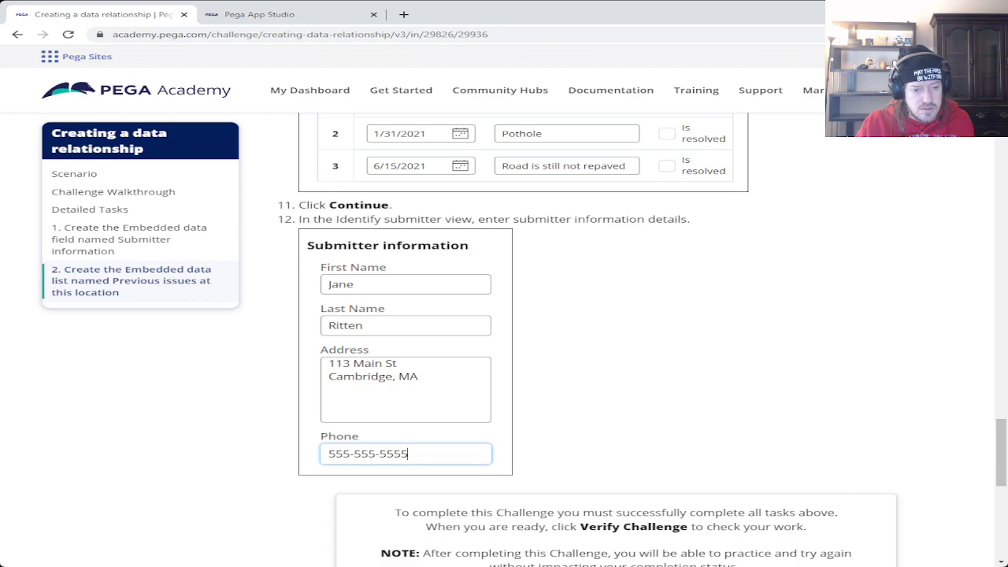
pyautogui.hotkey('ctrl', 'Tab')
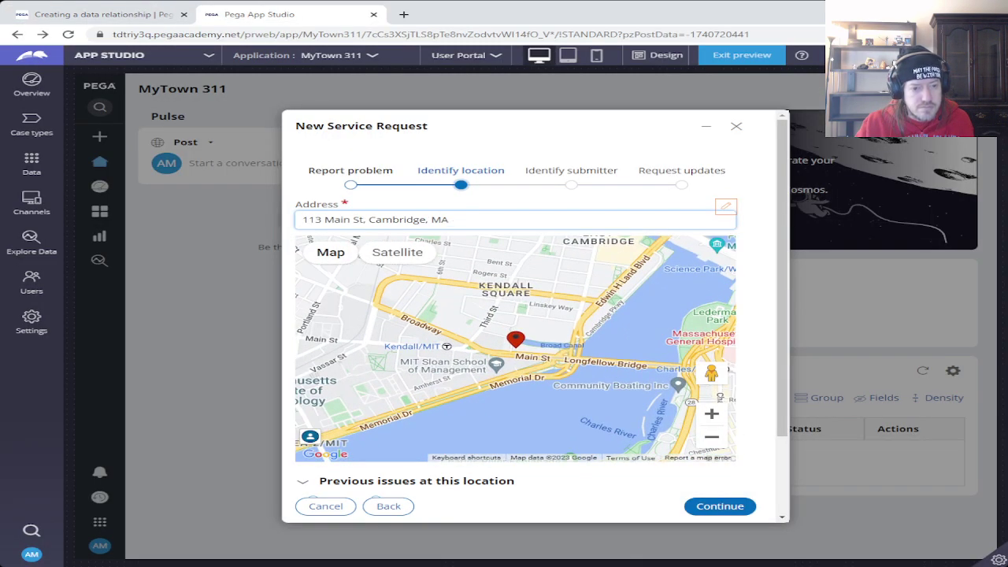
pyautogui.press('Return')
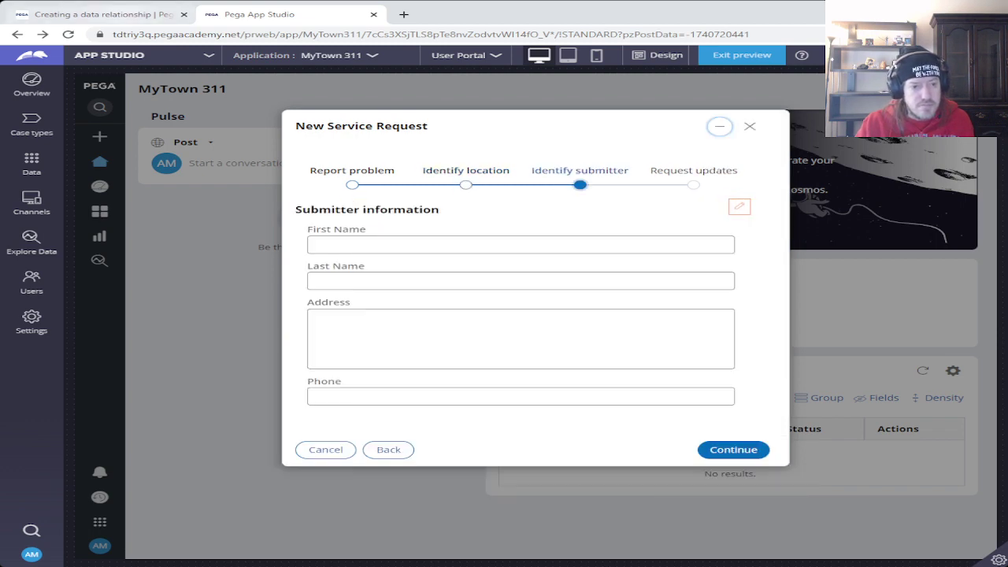
pyautogui.hotkey('ctrl', 'shift', 'Tab')
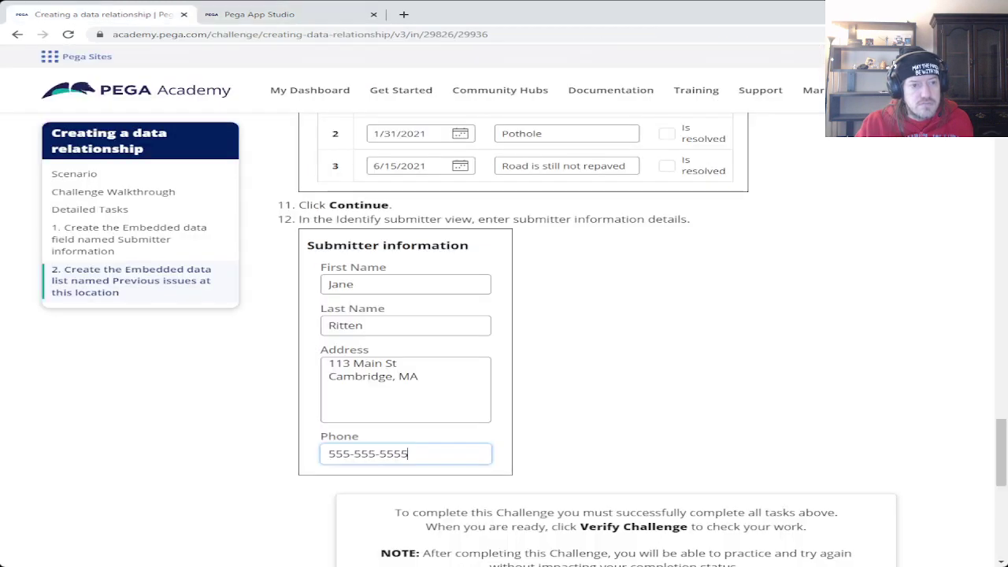
pyautogui.scroll(3, 519, 339)
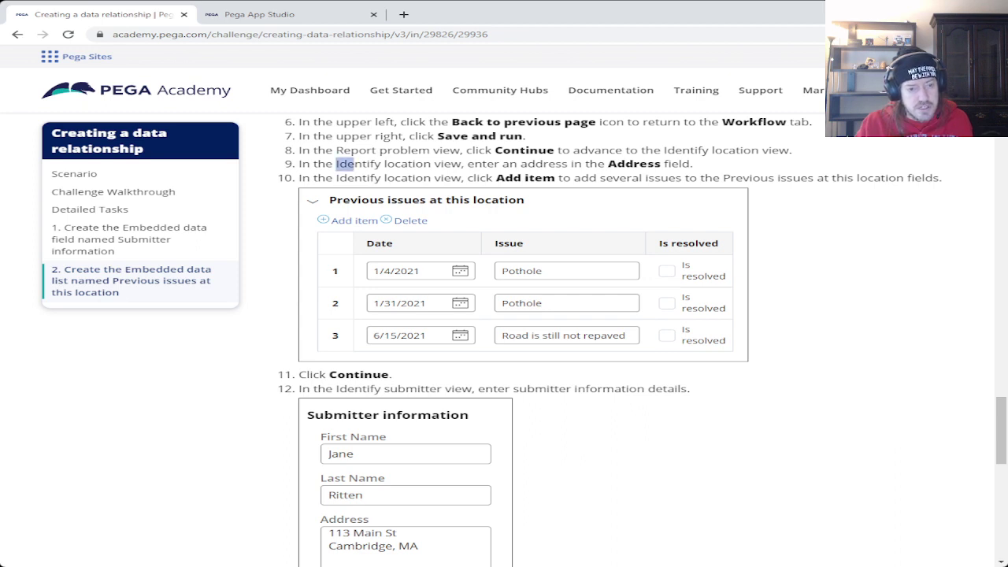
pyautogui.moveTo(337, 163); pyautogui.dragTo(468, 164)
pyautogui.click(260, 15)
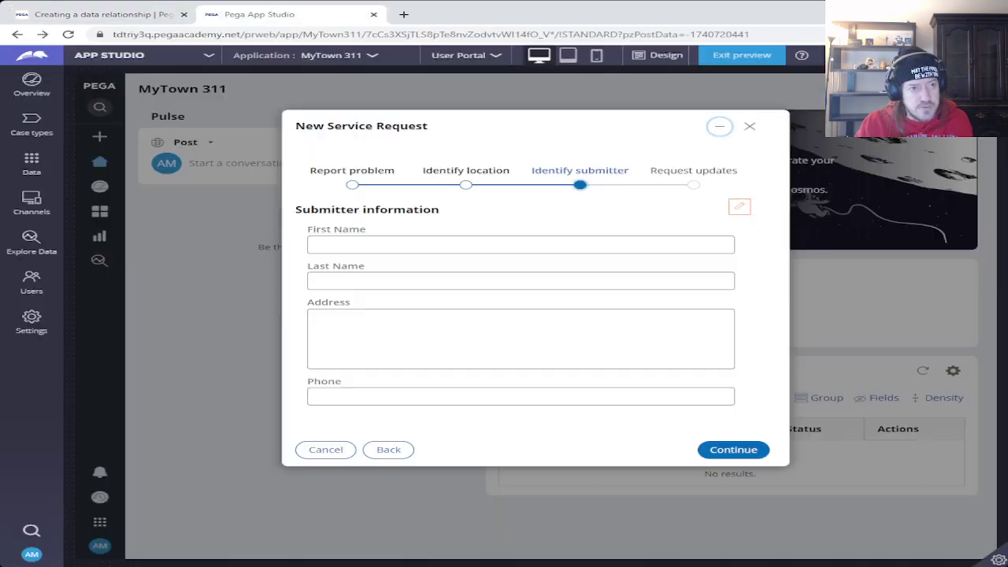
pyautogui.click(388, 449)
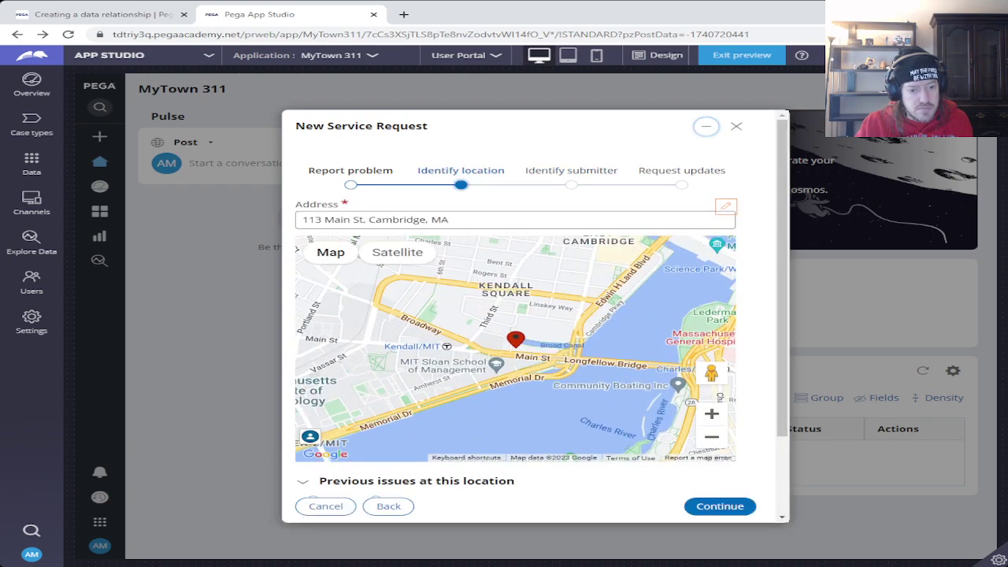
# - Fill in the first row of Previous issues at this location with date 1/04/2021 and issue Pothole
pyautogui.scroll(-2, 447, 249)
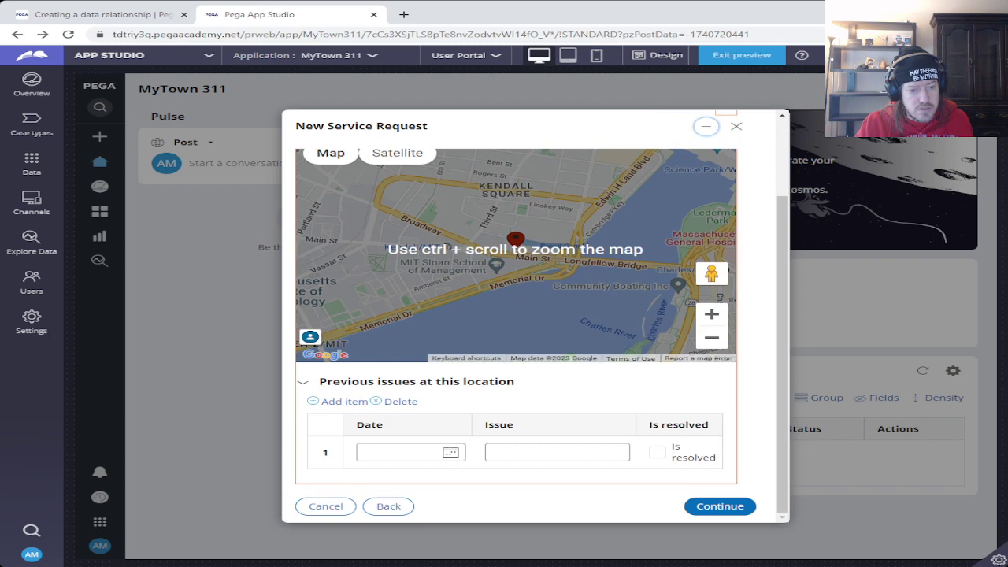
pyautogui.scroll(2, 447, 249)
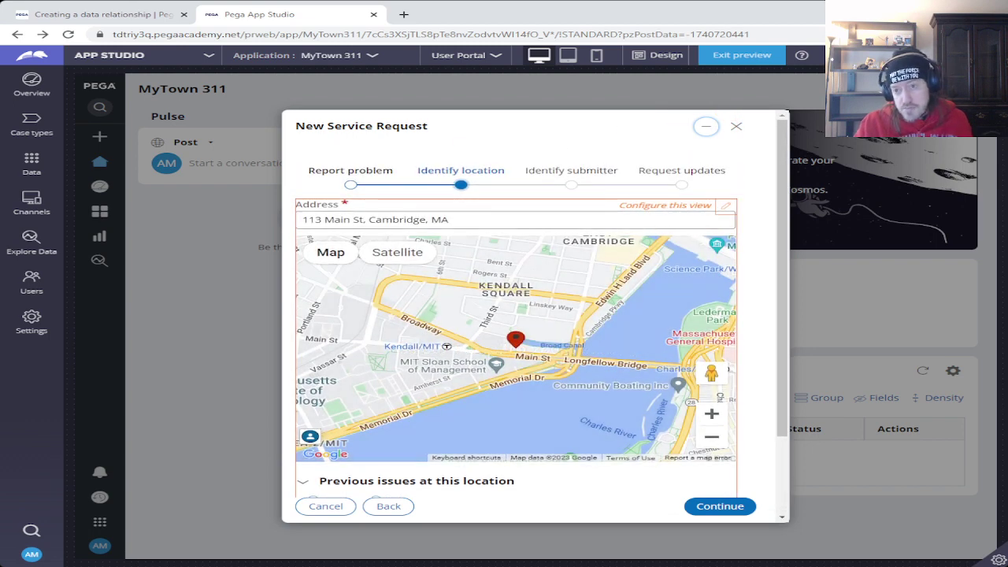
pyautogui.scroll(-2, 447, 249)
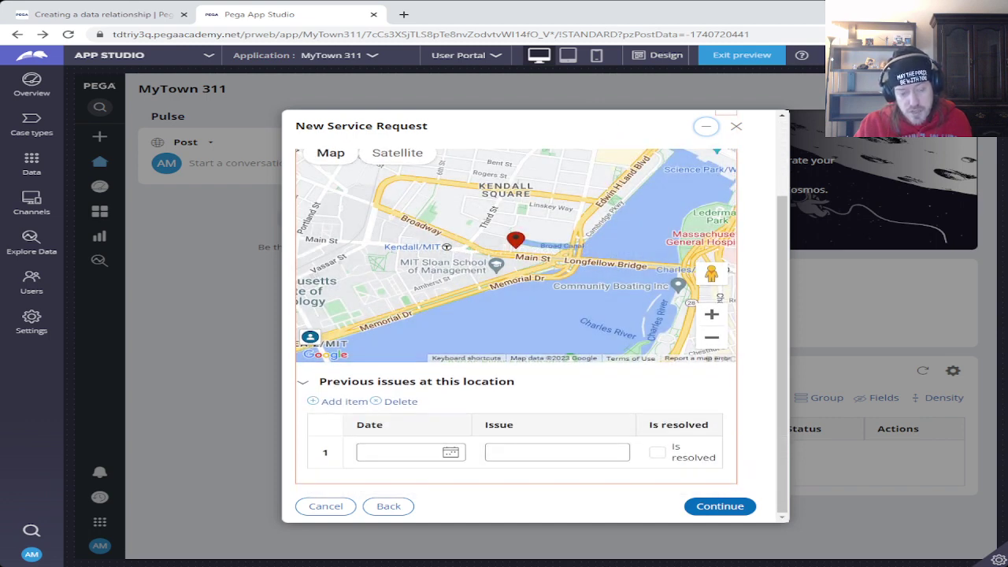
pyautogui.scroll(2, 516, 309)
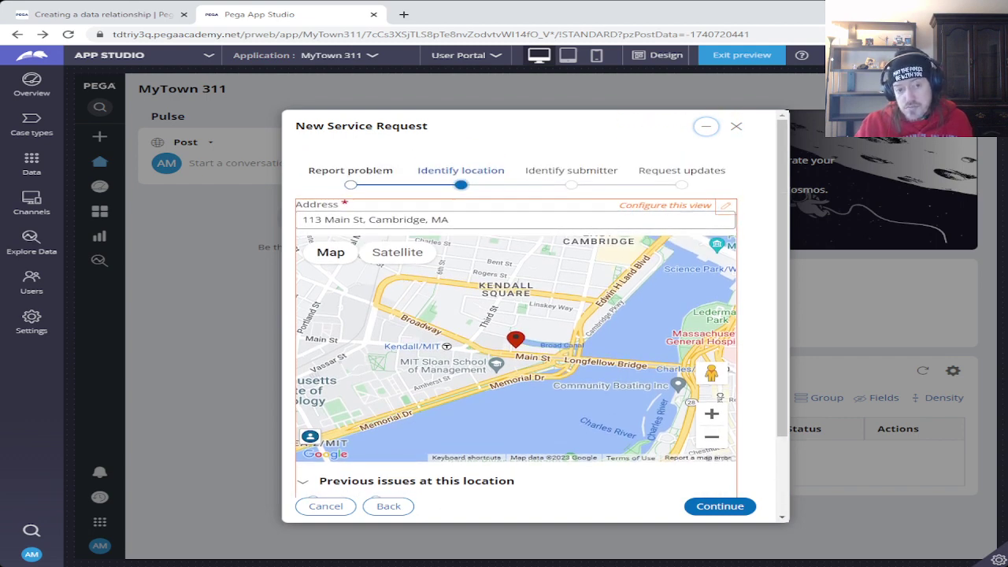
pyautogui.scroll(-2, 517, 346)
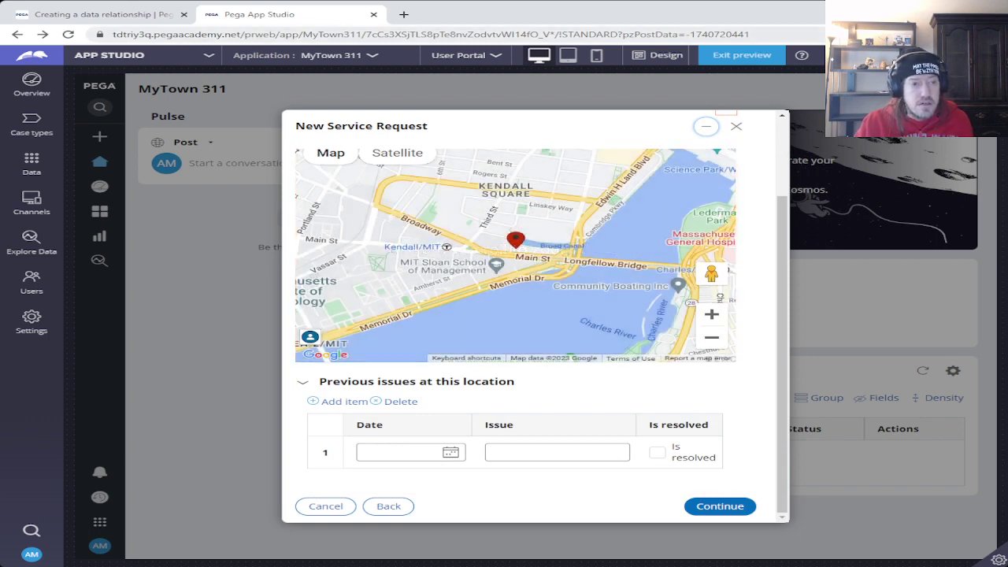
pyautogui.click(157, 14)
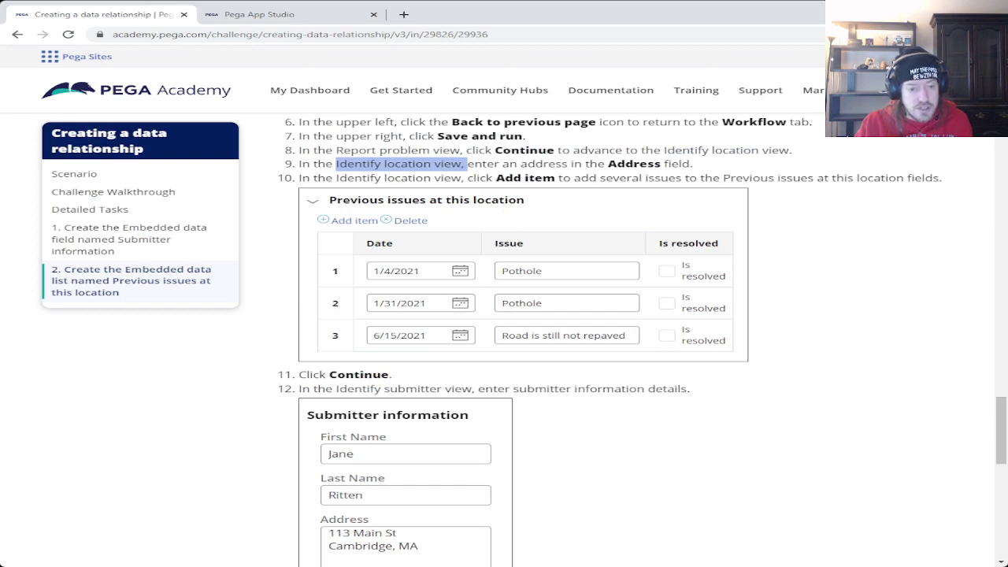
pyautogui.hotkey('ctrl', 'Tab')
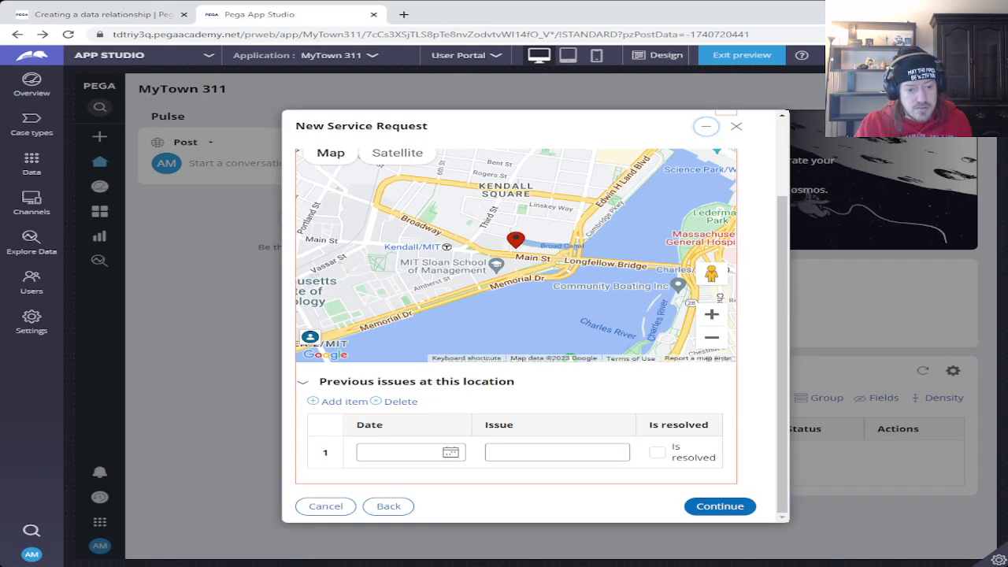
pyautogui.write('1/04/2021')
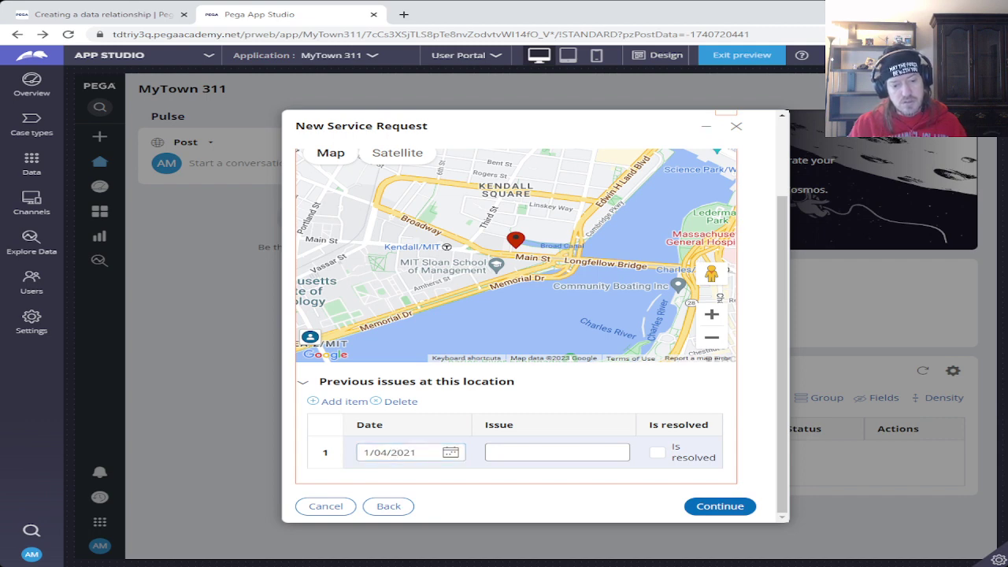
pyautogui.click(557, 452)
pyautogui.write('Pothole')
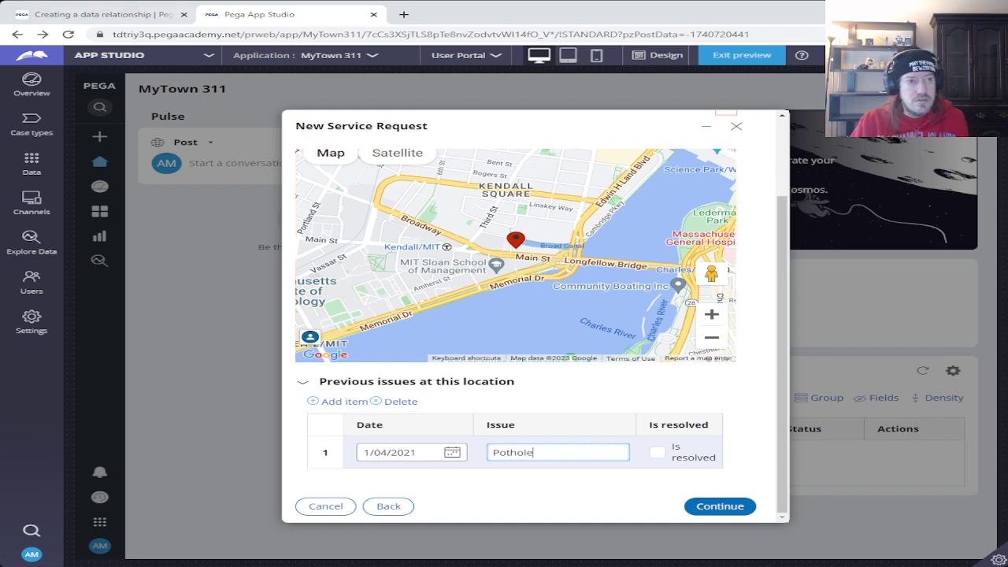
# - Add a second previous issue dated 1/31/2021 with issue Pothole, checking the entries against the challenge's example table
pyautogui.hotkey('ctrl', 'shift', 'Tab')
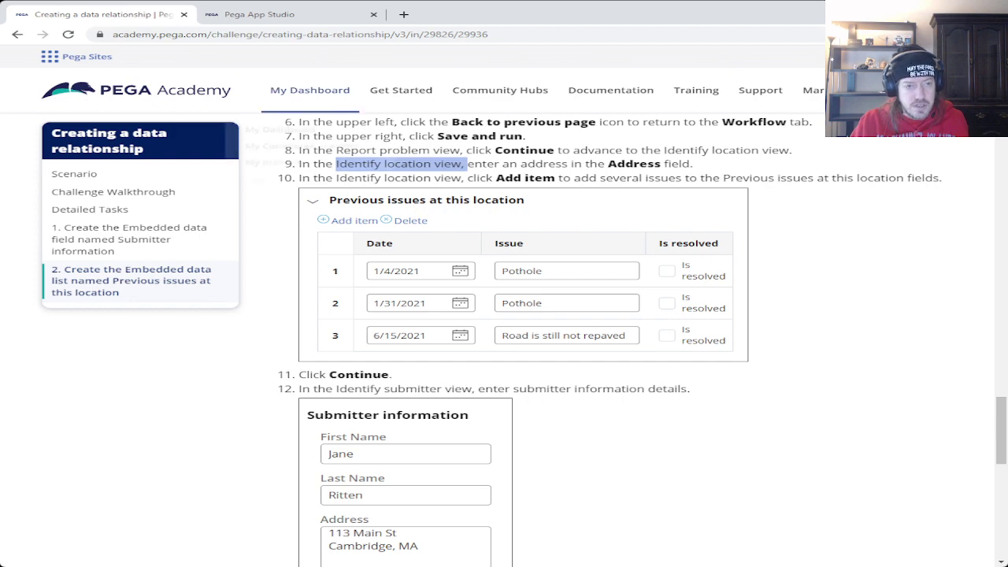
pyautogui.click(299, 14)
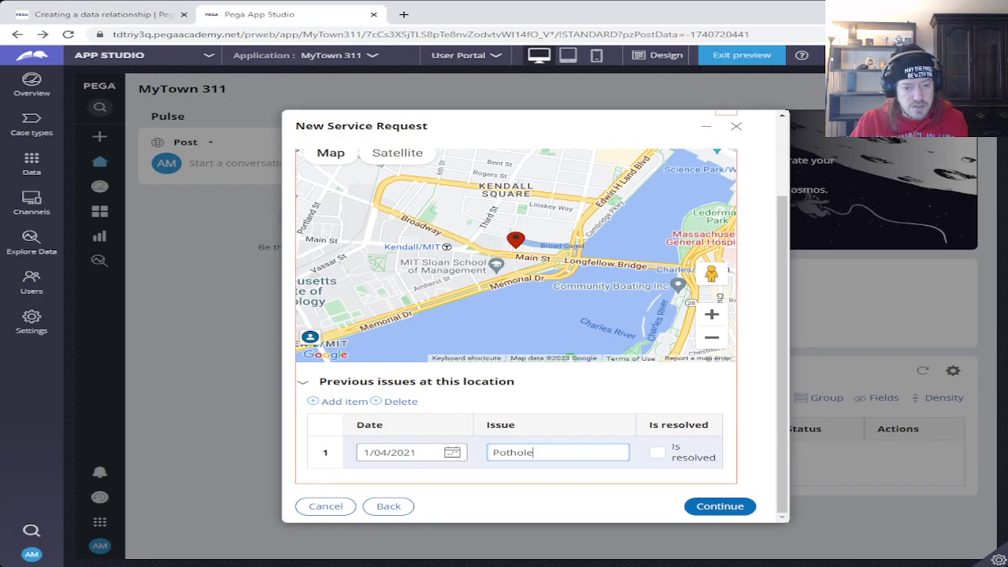
pyautogui.hotkey('shift', 'Tab')
pyautogui.hotkey('shift', 'Tab')
pyautogui.hotkey('shift', 'Tab')
pyautogui.hotkey('shift', 'Tab')
pyautogui.press('Return')
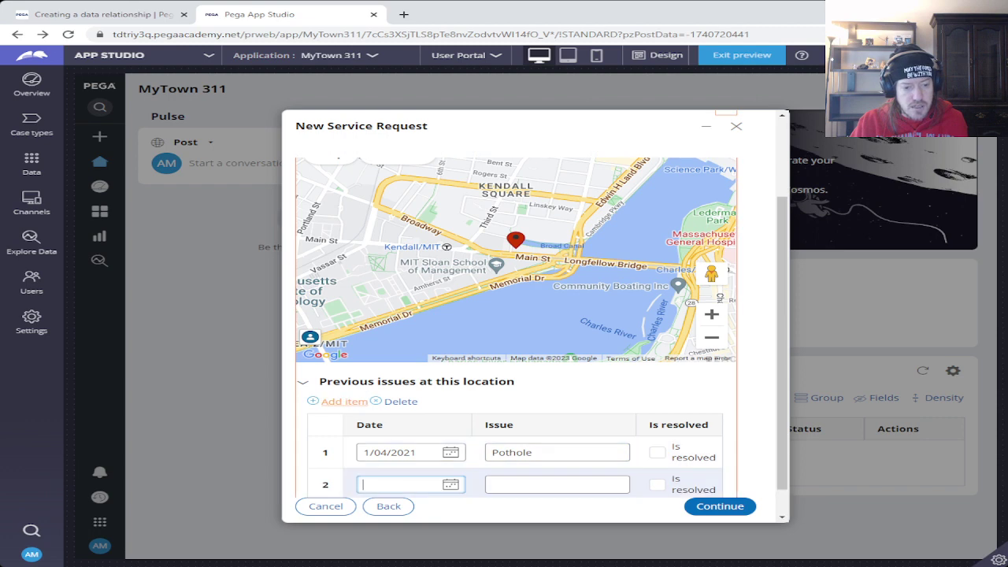
pyautogui.write('1')
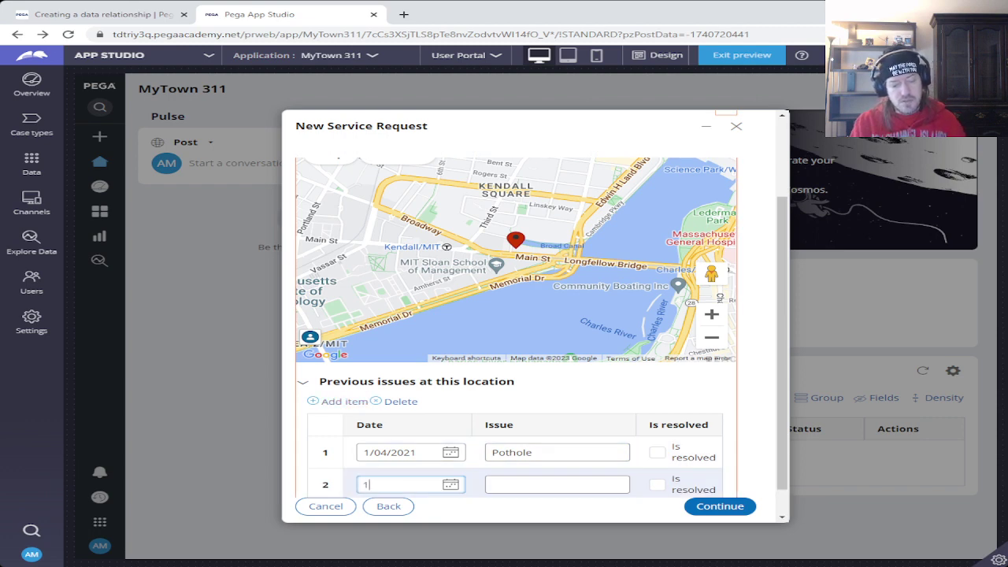
pyautogui.write('/31/2021')
pyautogui.click(556, 484)
pyautogui.write('Pothole')
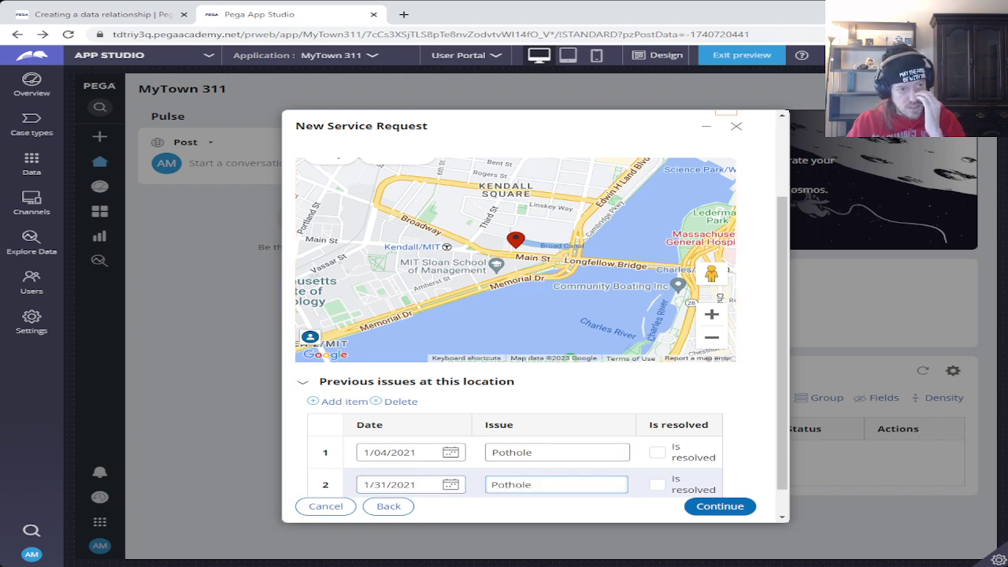
pyautogui.click(94, 14)
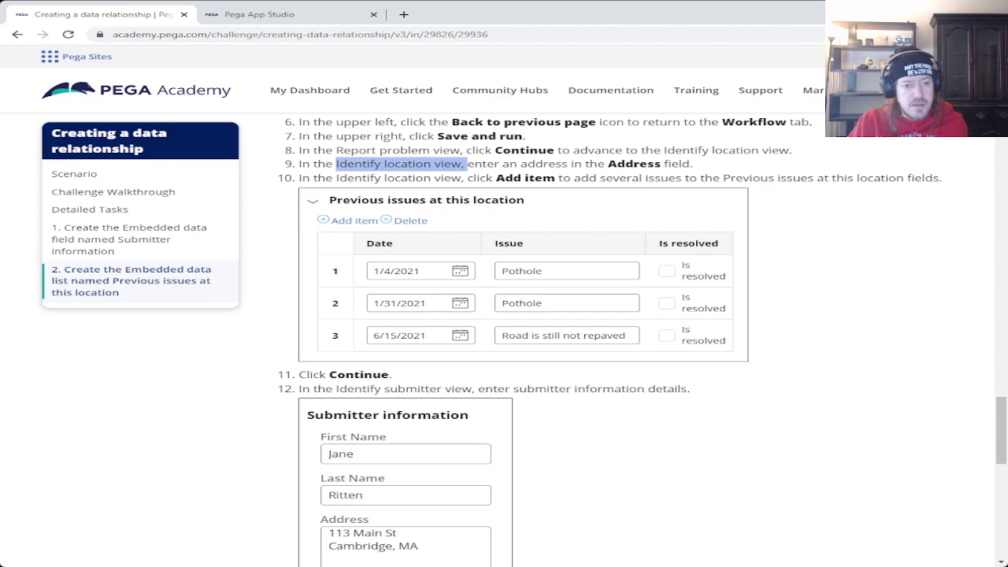
# - Add a third previous issue dated 06/15/2021 with issue Road is still not repaved, following the challenge's example table
pyautogui.click(260, 14)
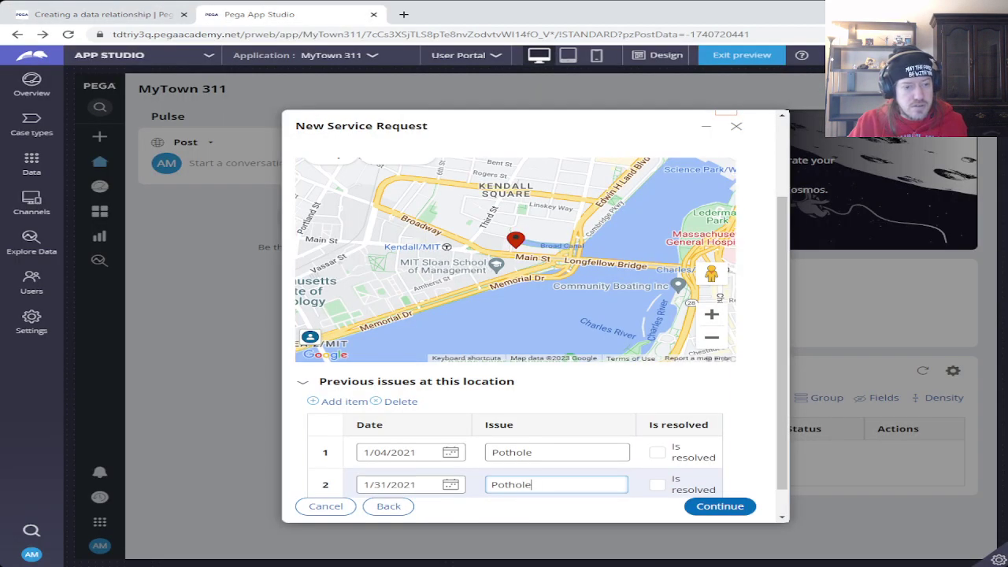
pyautogui.scroll(-1, 344, 377)
pyautogui.click(344, 369)
pyautogui.write('06/15/2021')
pyautogui.press('Tab')
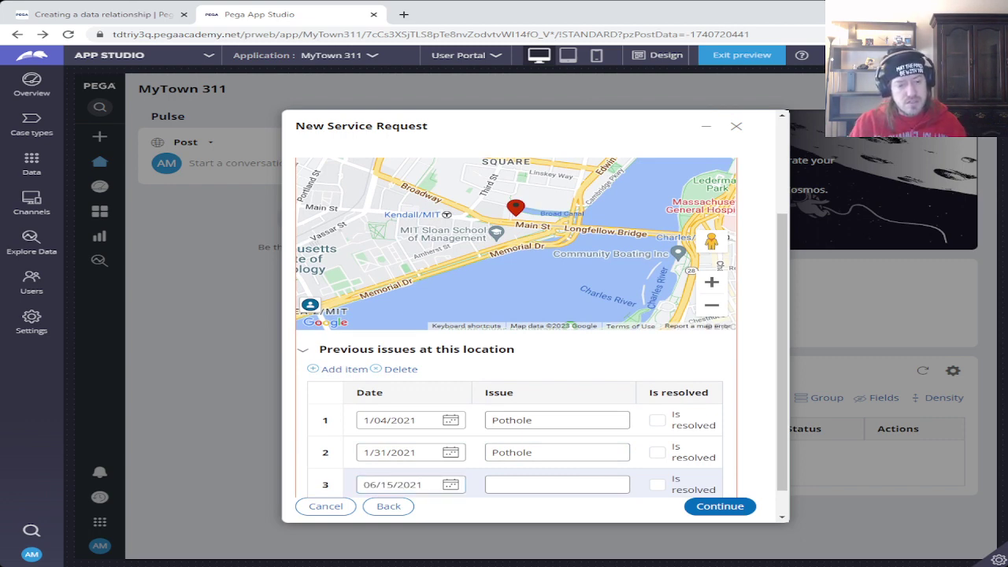
pyautogui.click(103, 14)
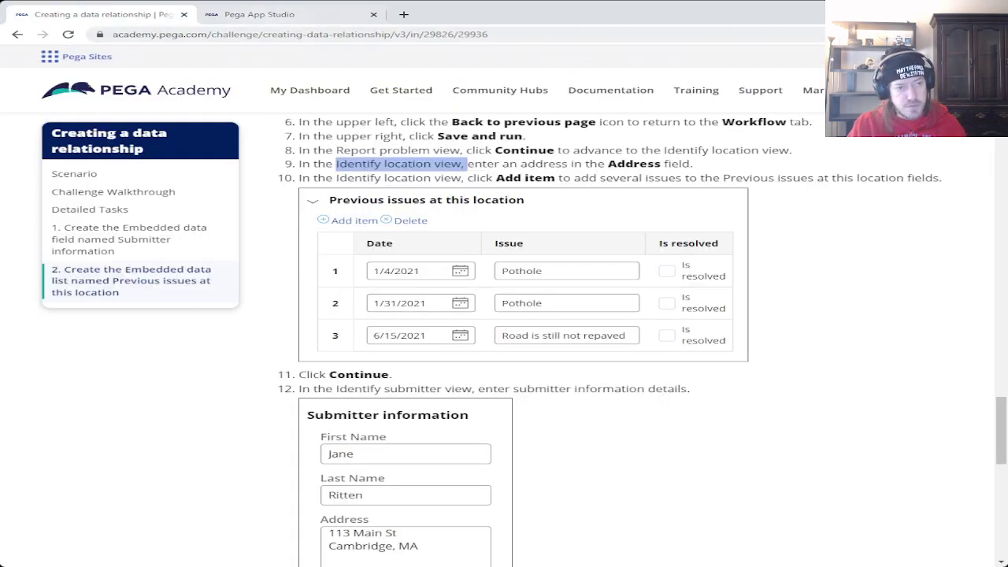
pyautogui.hotkey('ctrl', 'Tab')
pyautogui.click(557, 484)
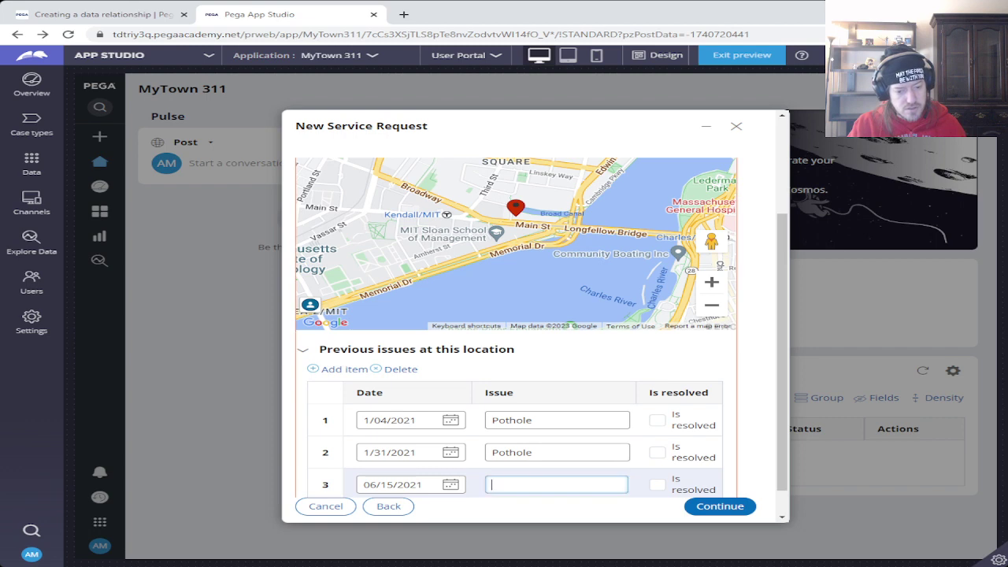
pyautogui.write('Road')
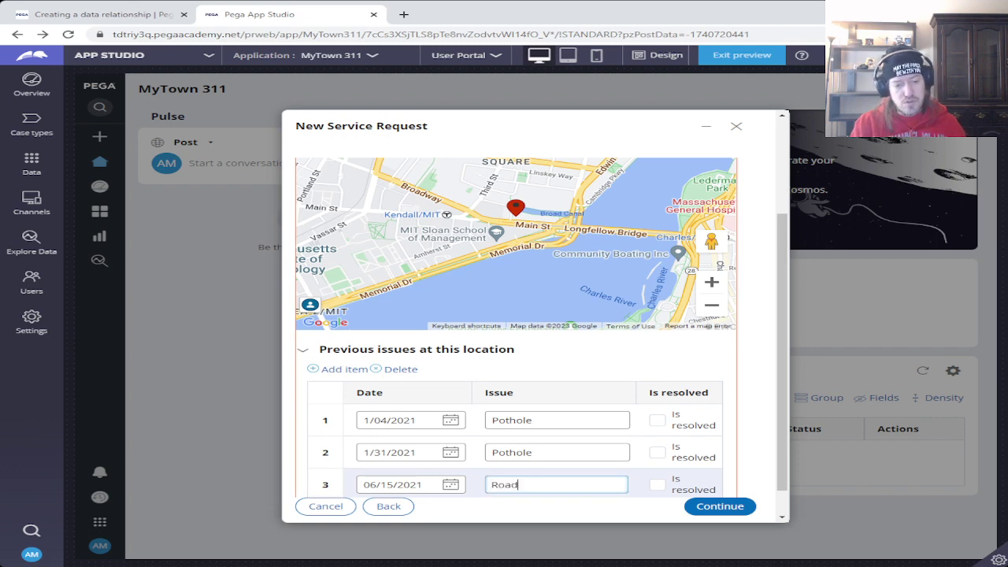
pyautogui.write(' is still n')
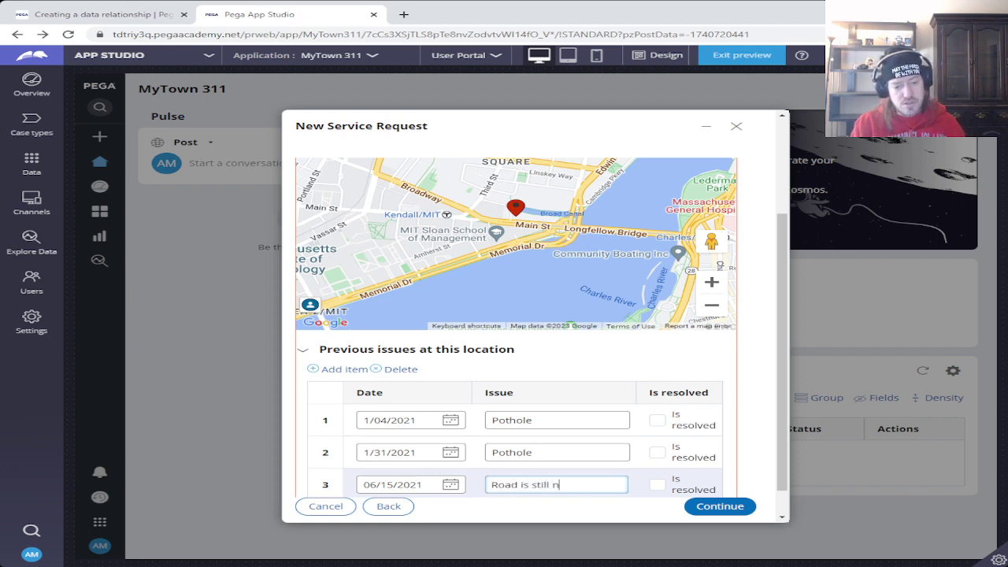
pyautogui.write('ot repaved')
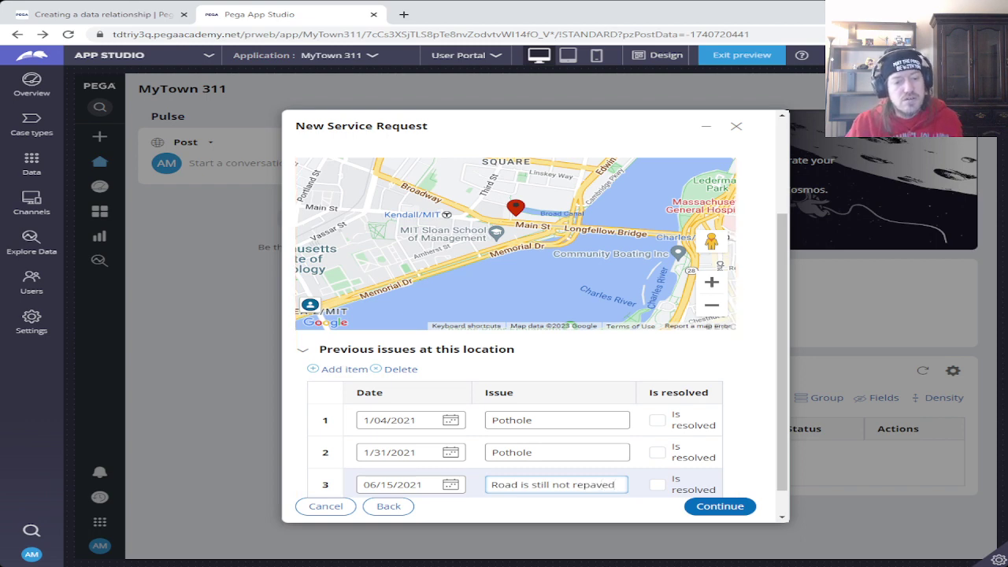
# - Check the three previous issues against the challenge's example and advance the Service Request to Identify submitter
pyautogui.click(118, 14)
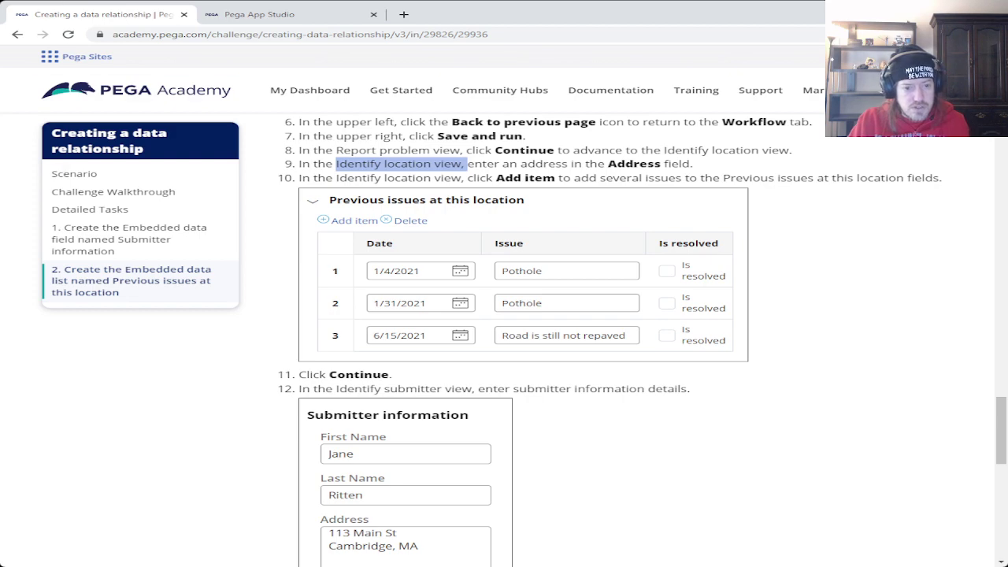
pyautogui.click(260, 14)
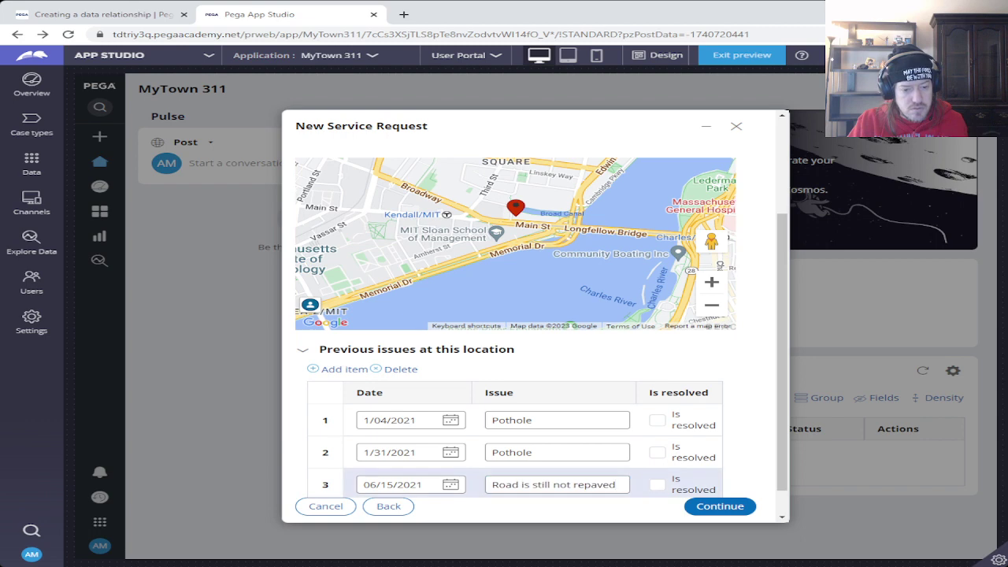
pyautogui.scroll(-1, 515, 330)
pyautogui.click(719, 505)
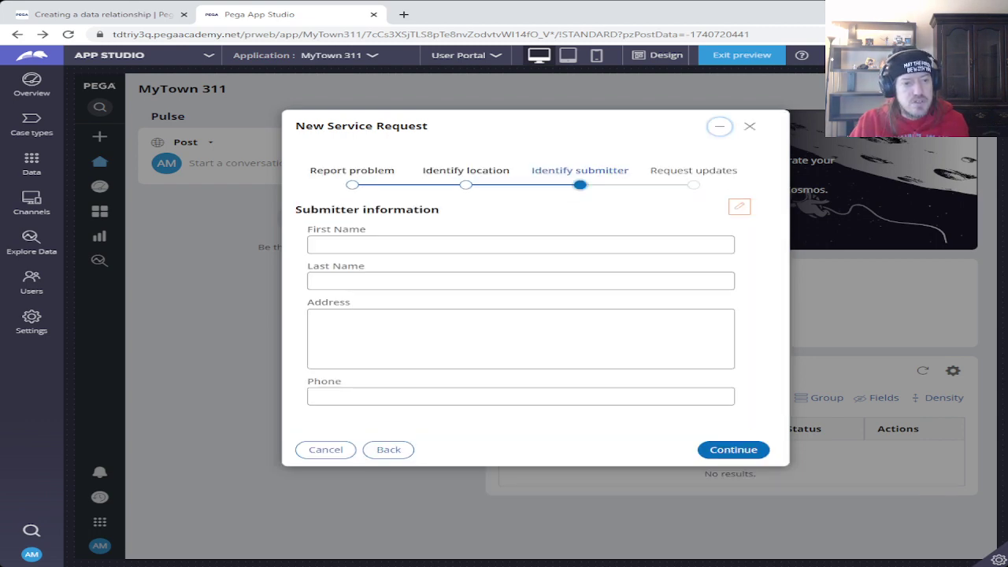
# - Look up the challenge's sample submitter information and fill in the submitter's first and last name
pyautogui.click(103, 14)
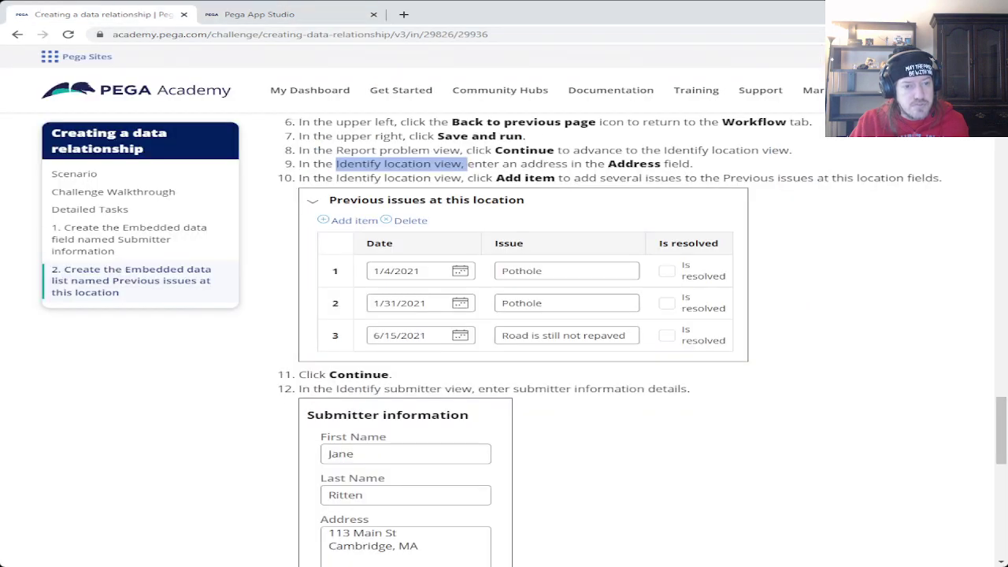
pyautogui.scroll(-3, 641, 331)
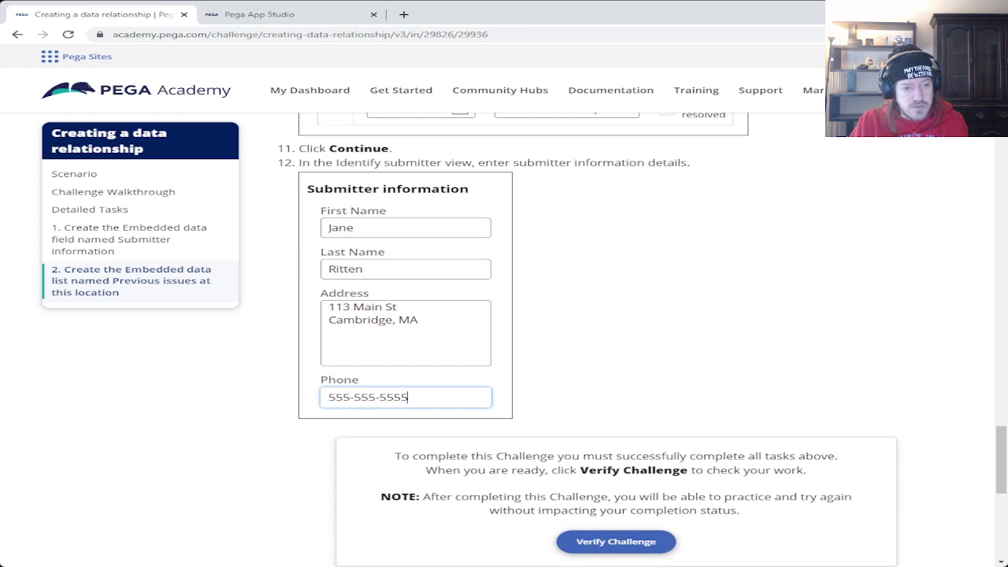
pyautogui.click(260, 14)
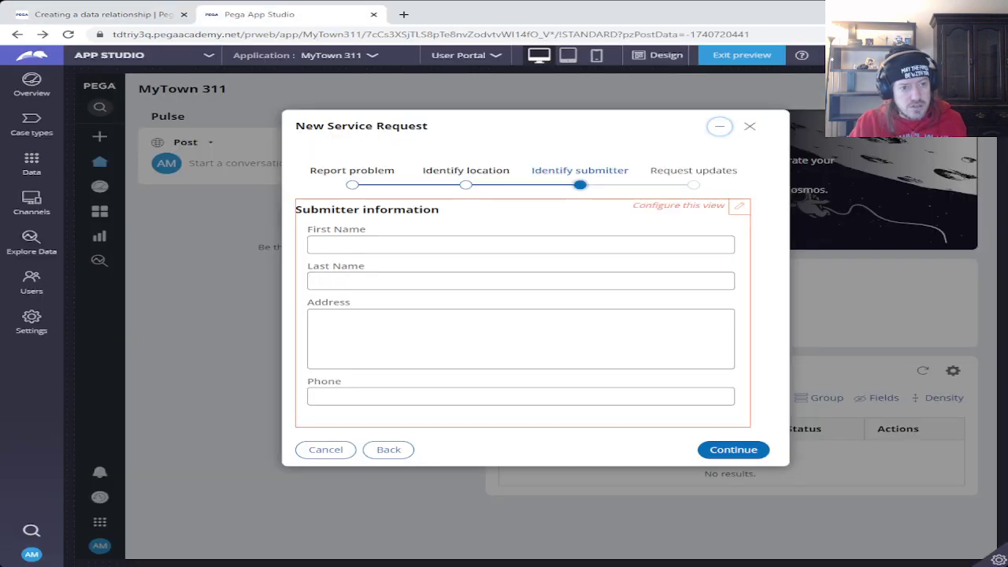
pyautogui.click(519, 245)
pyautogui.write('Jane')
pyautogui.press('Tab')
pyautogui.write('Ritten')
pyautogui.press('Tab')
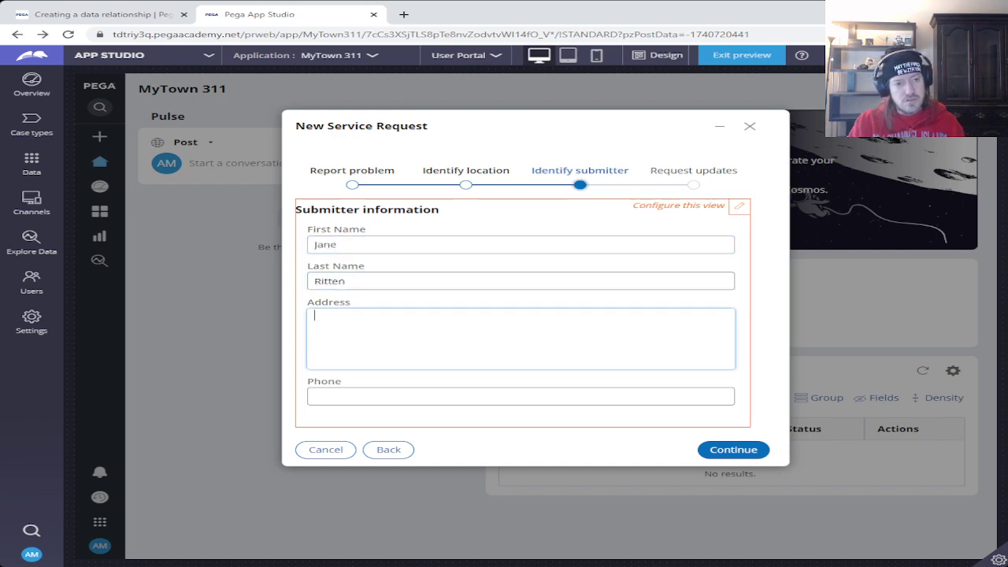
# - Complete the Submitter information with the sample street address, city and state on two lines and the sample phone number
pyautogui.write('113 Mai')
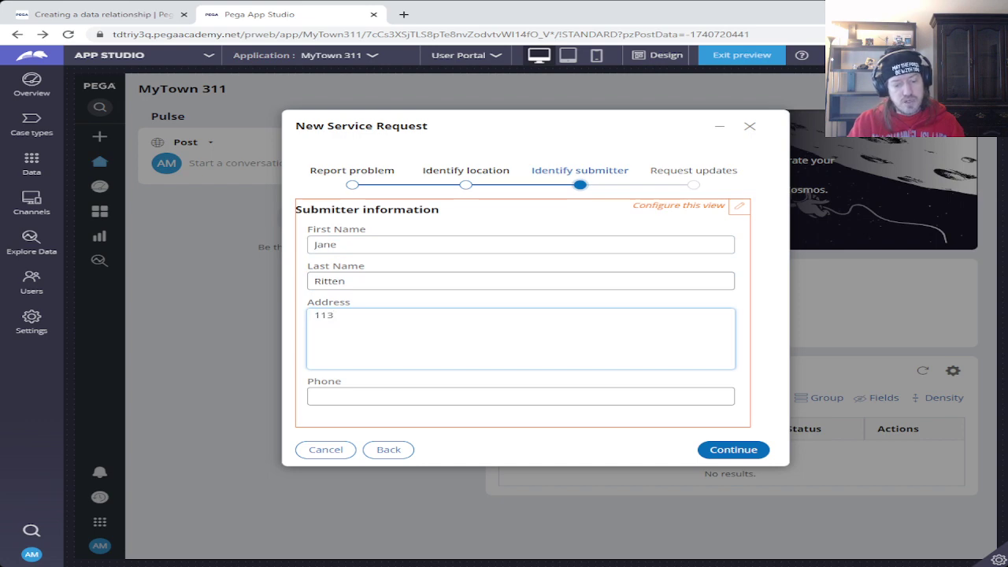
pyautogui.write('St ')
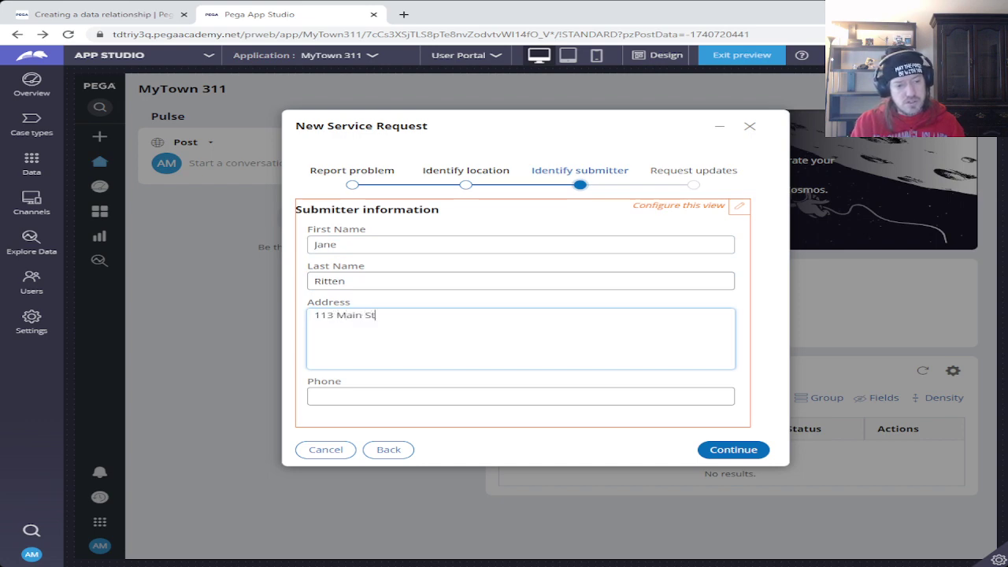
pyautogui.write('Cambridge, MA')
pyautogui.press('Tab')
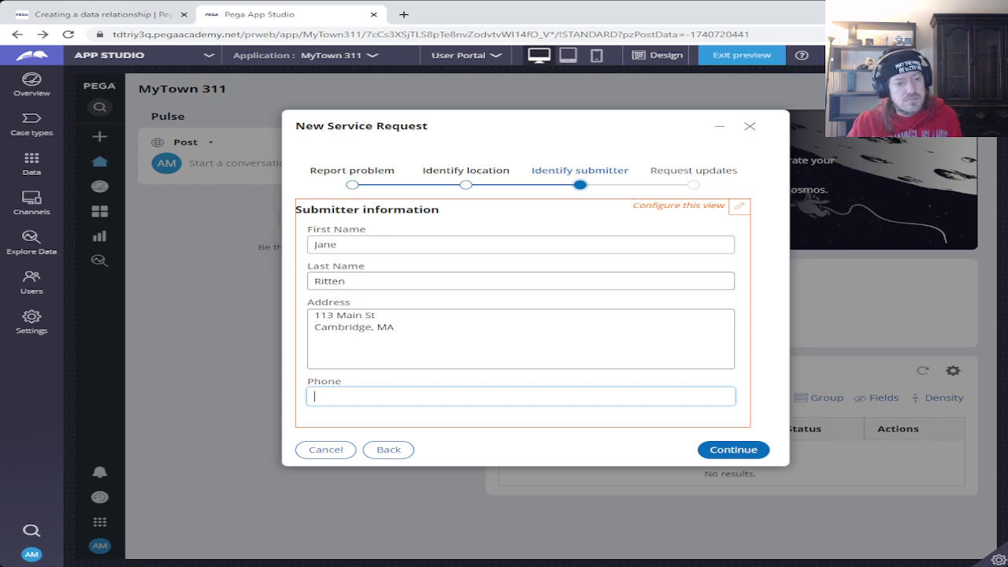
pyautogui.click(95, 14)
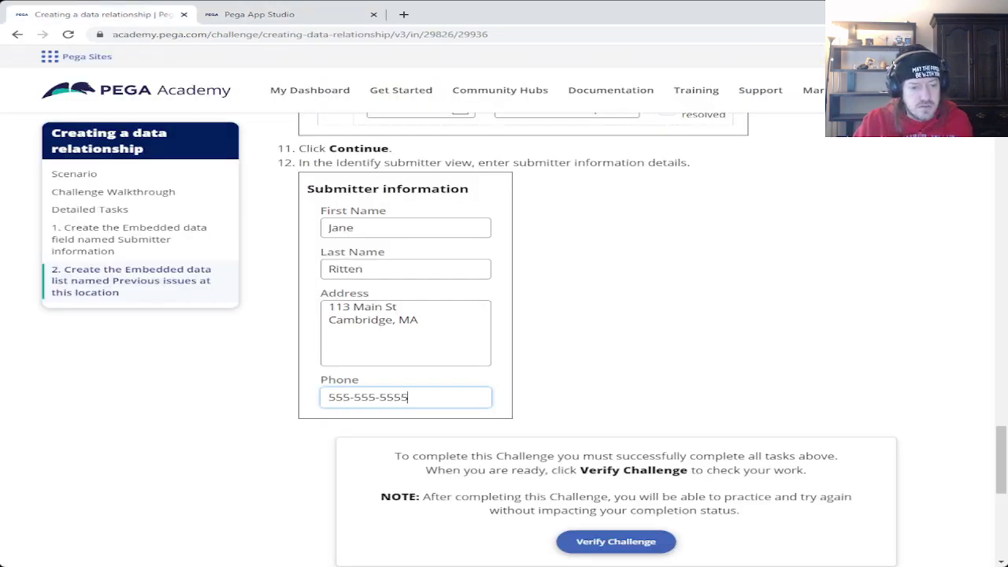
pyautogui.click(259, 14)
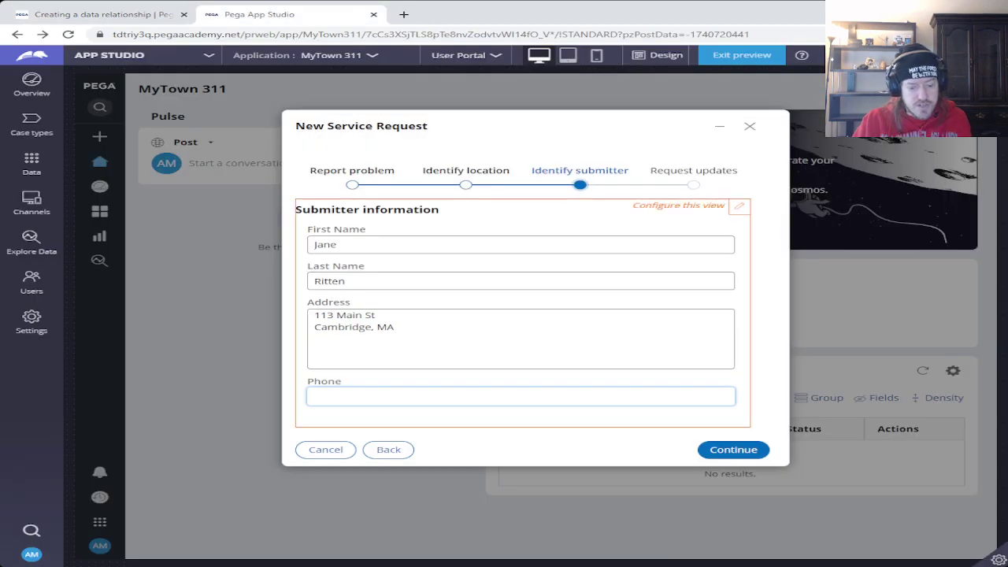
pyautogui.write('555')
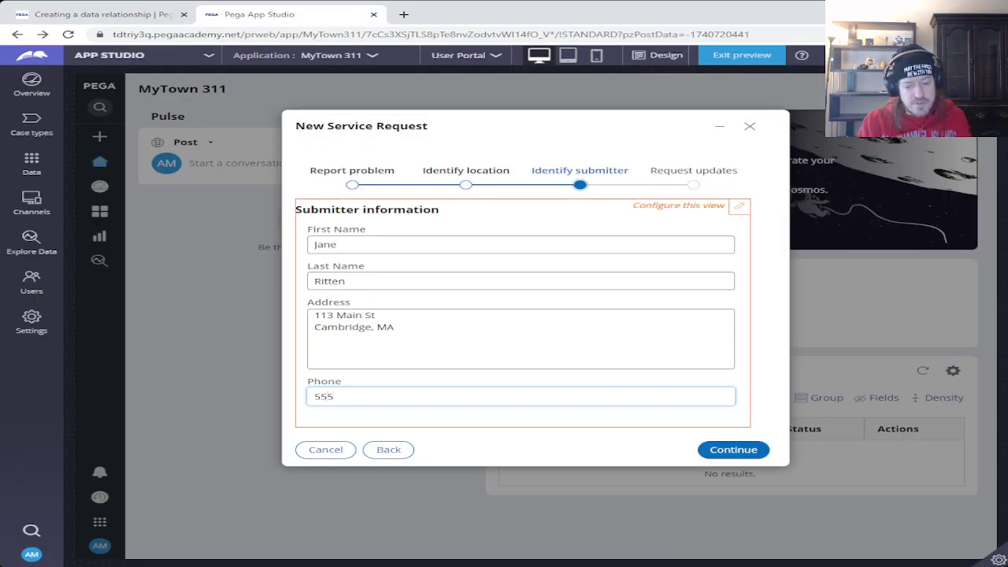
pyautogui.write('-555-555-')
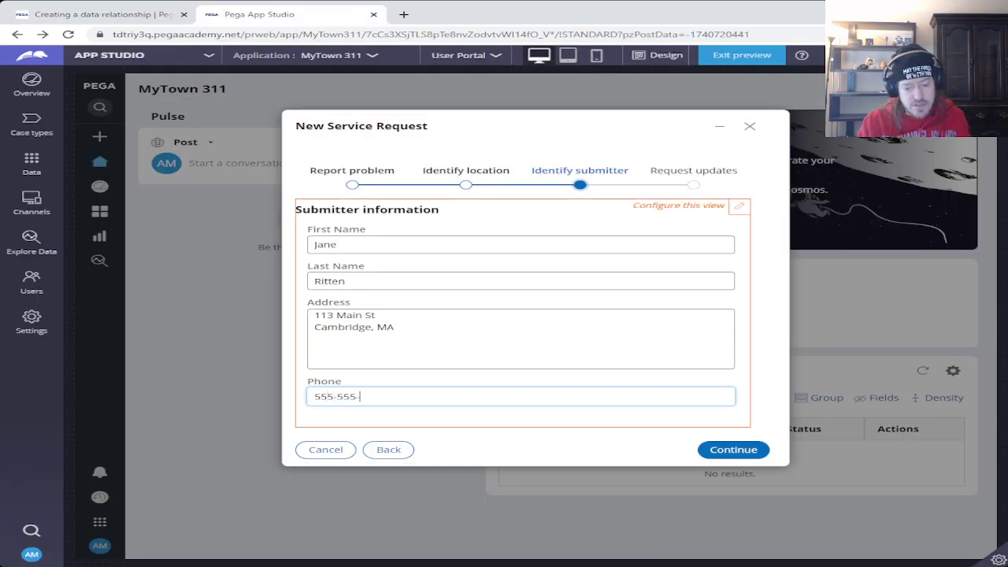
pyautogui.write('5')
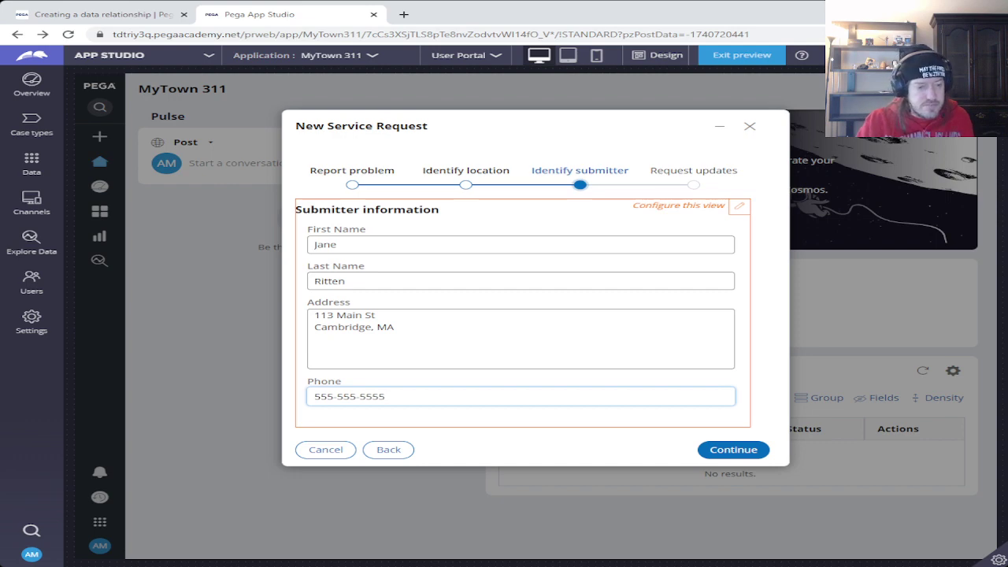
# - Compare the submitter details with the challenge's example and advance the case to Request updates
pyautogui.hotkey('ctrl', 'shift', 'Tab')
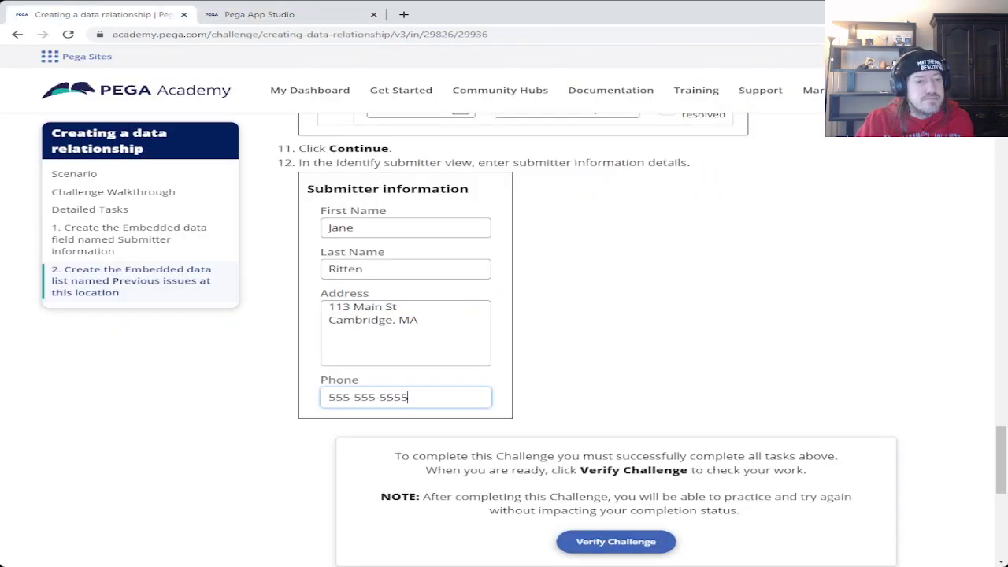
pyautogui.hotkey('ctrl', 'Tab')
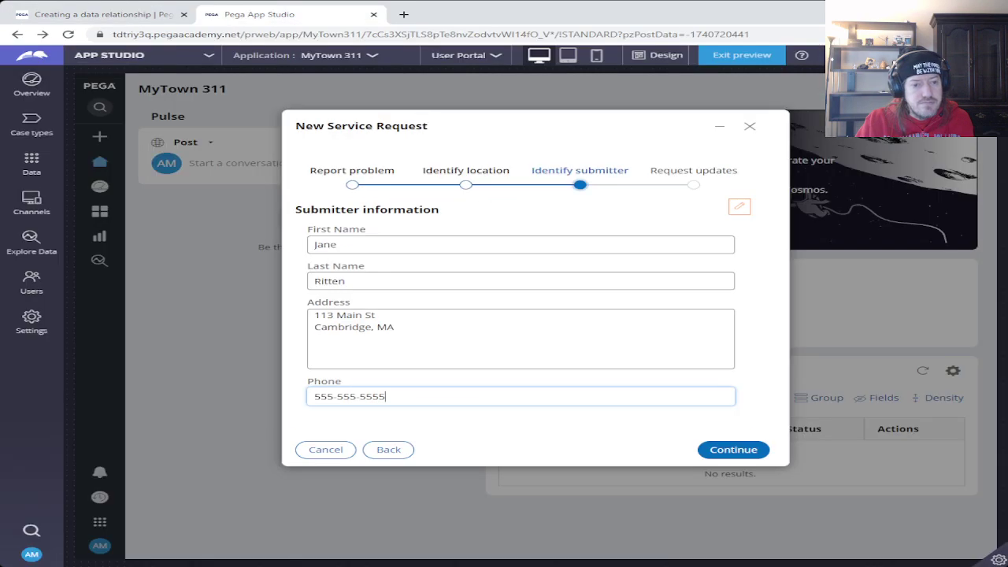
pyautogui.press('Return')
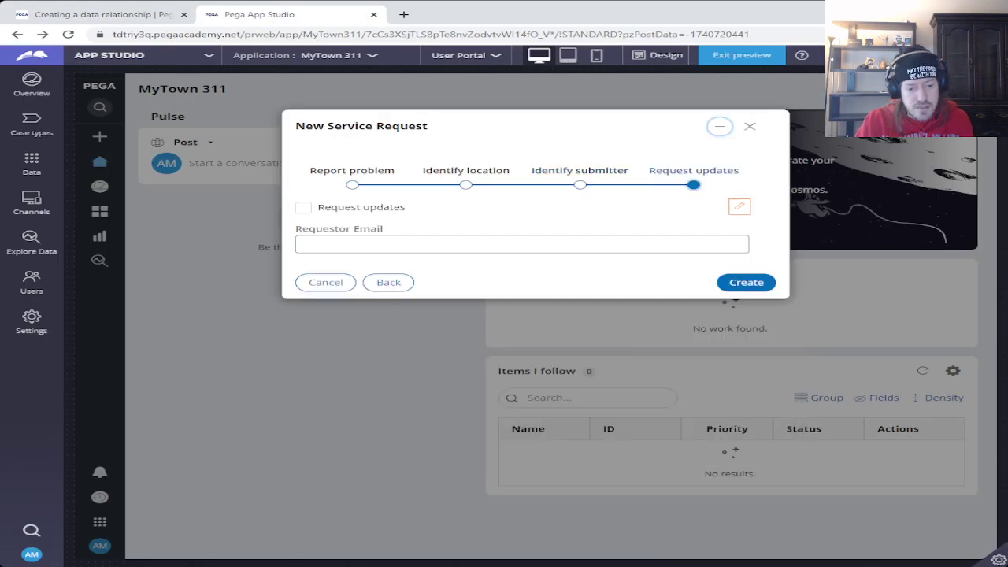
# - Check the challenge for remaining instructions and create the Service Request with Request updates unselected and Requestor Email blank
pyautogui.hotkey('ctrl', 'shift', 'Tab')
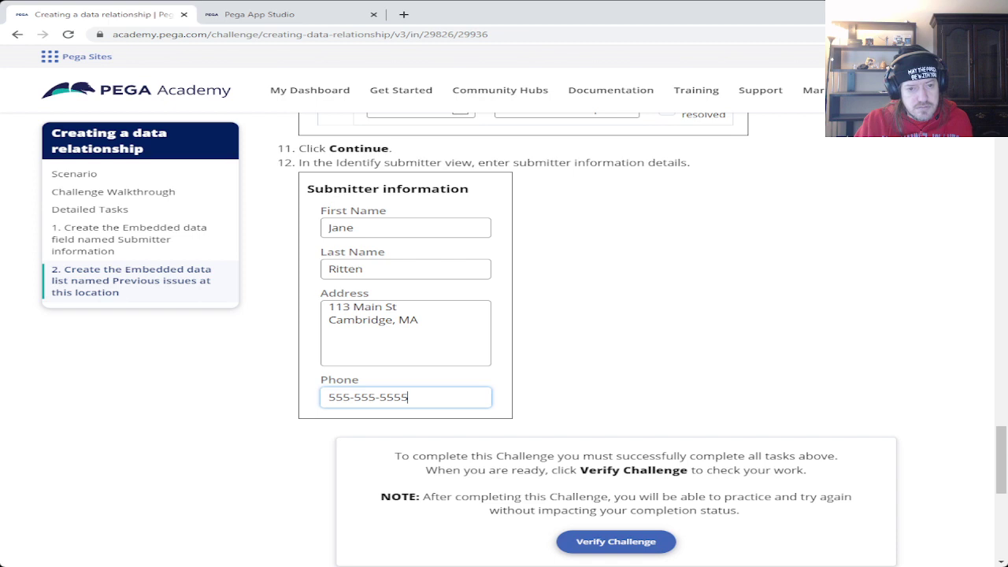
pyautogui.scroll(-3, 504, 339)
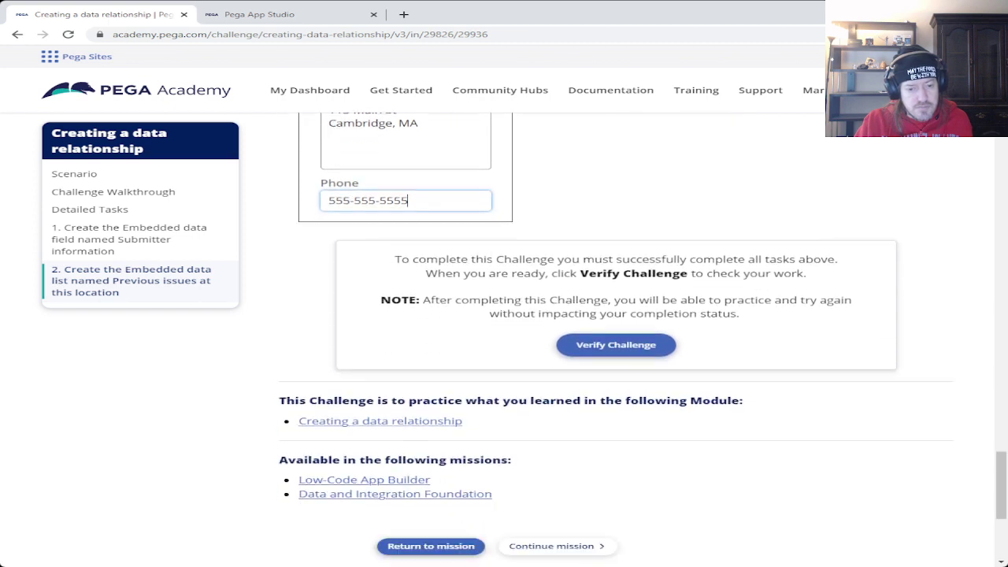
pyautogui.scroll(4, 504, 338)
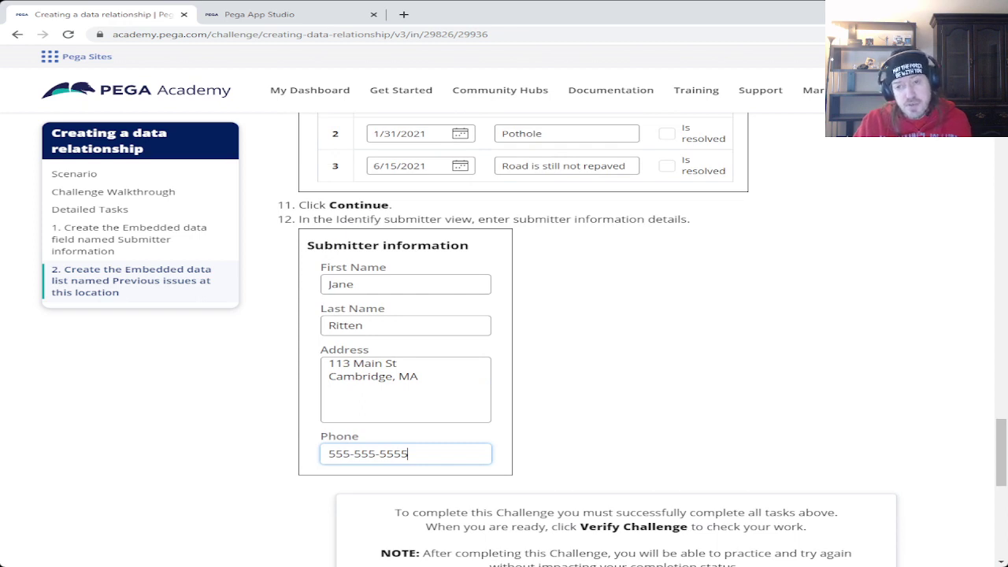
pyautogui.click(260, 14)
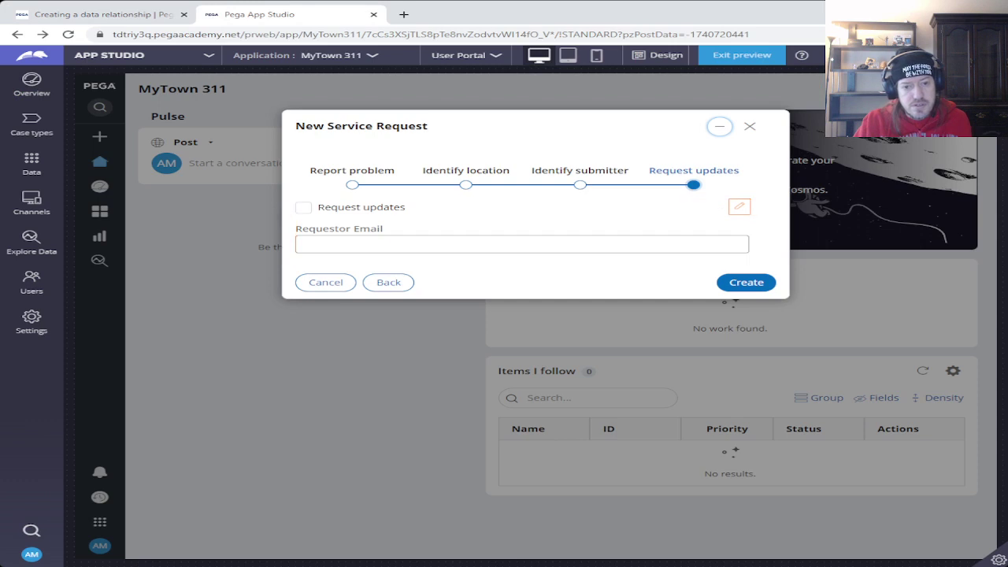
pyautogui.click(746, 282)
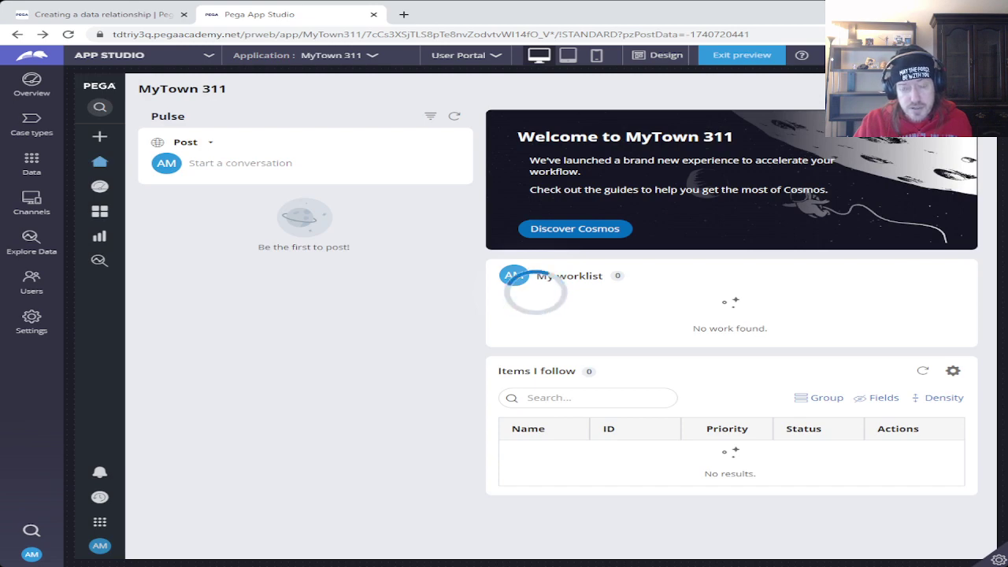
# - Review the challenge's detailed tasks through to the verification section, then return to the created Service Request case
pyautogui.hotkey('ctrl', 'pageup')
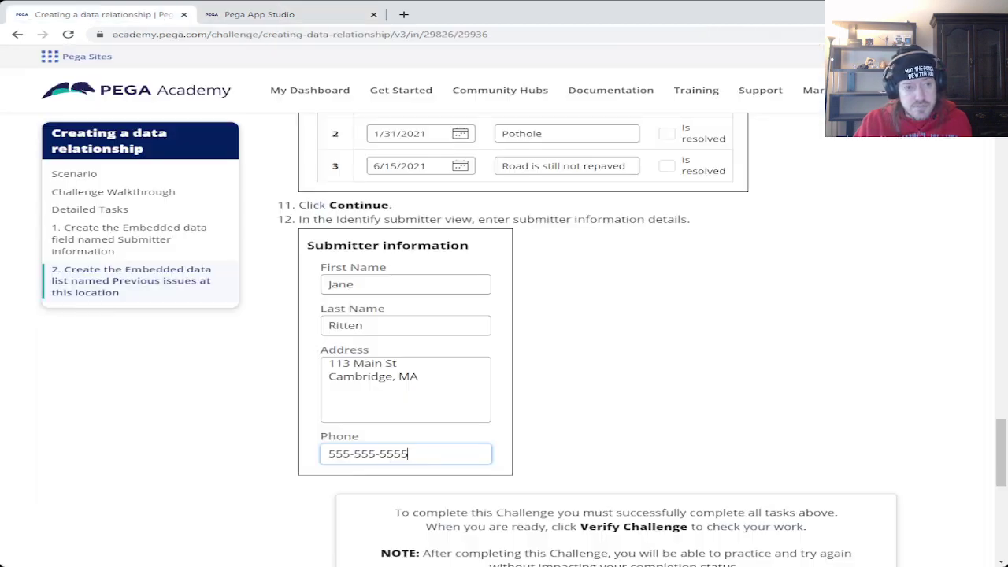
pyautogui.scroll(3, 646, 340)
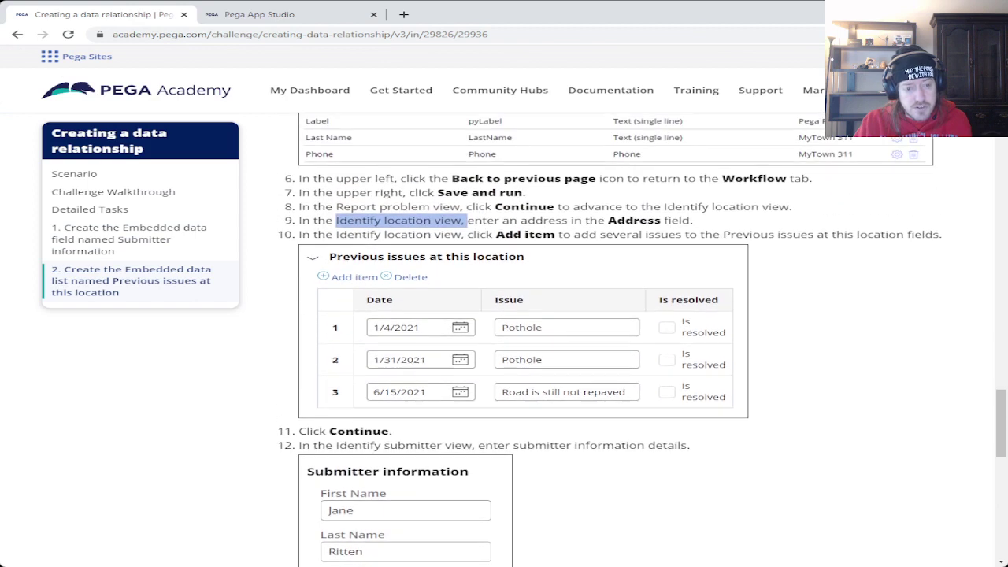
pyautogui.scroll(20, 618, 338)
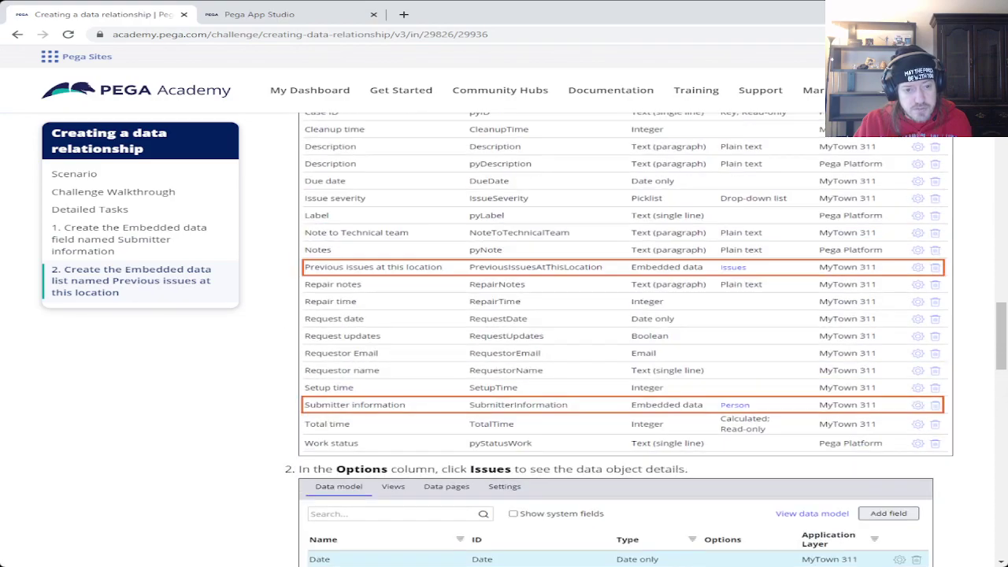
pyautogui.scroll(-20, 618, 338)
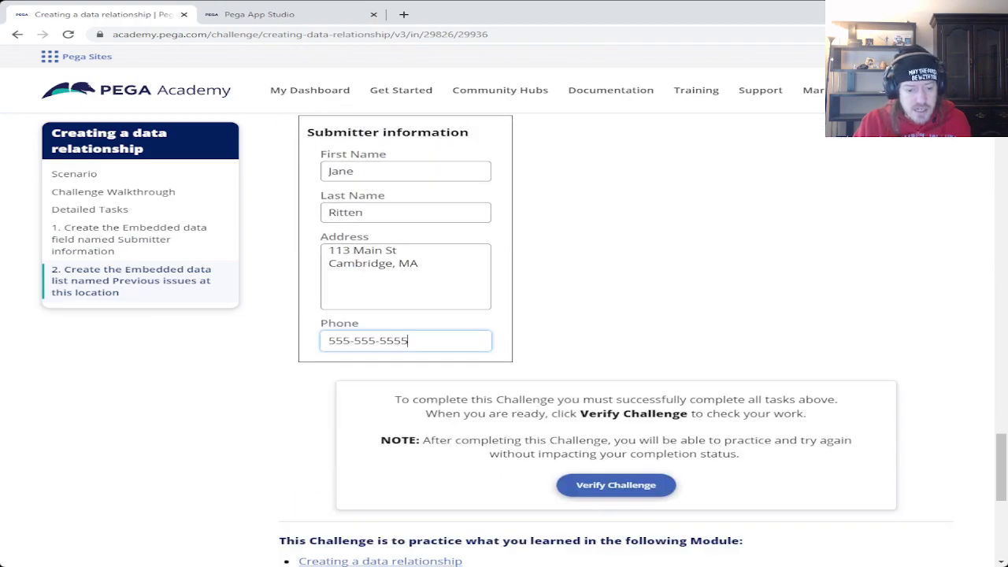
pyautogui.click(259, 14)
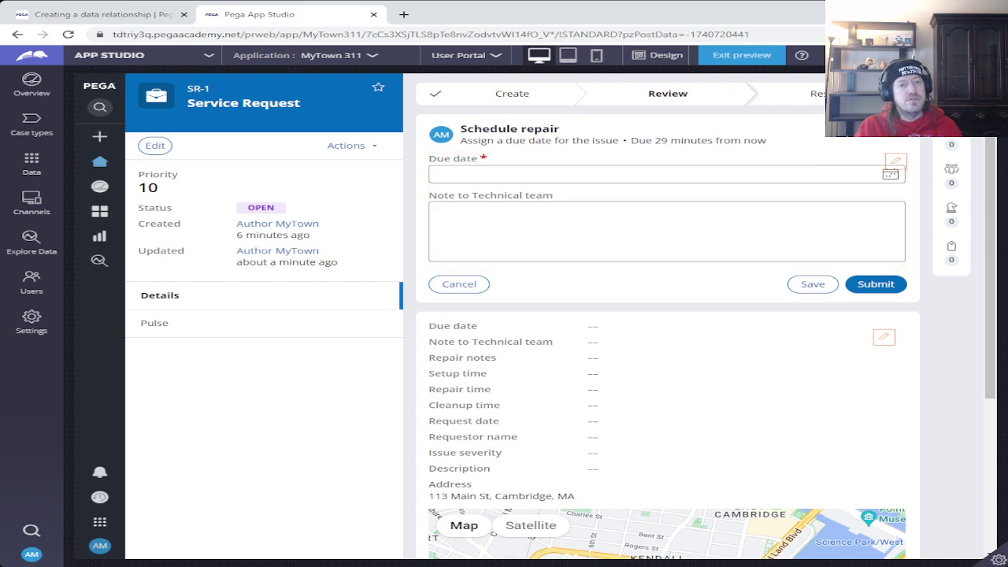
# - Exit the Service Request preview and verify the Creating a data relationship challenge on the Pega Academy page
pyautogui.click(741, 54)
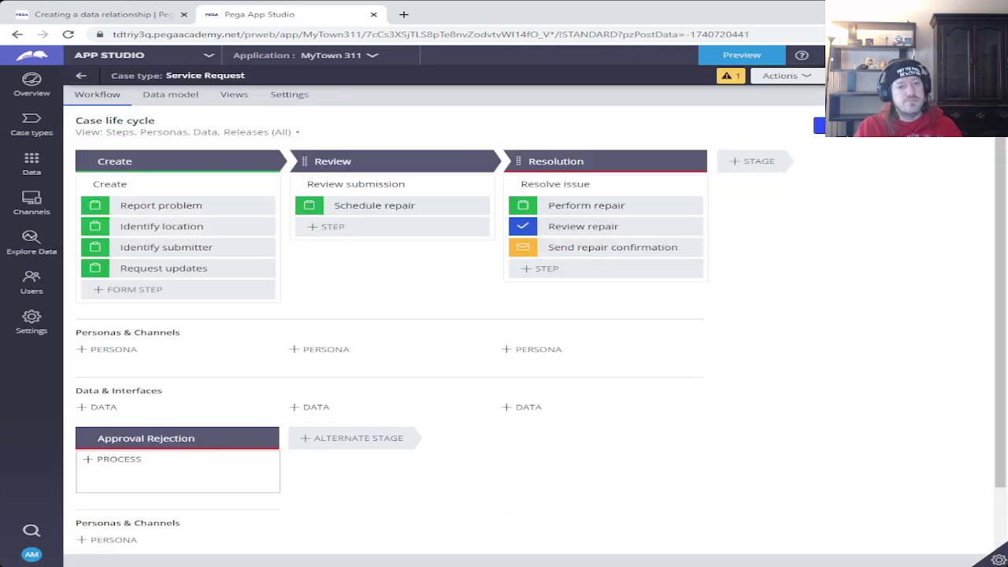
pyautogui.hotkey('ctrl', 'shift', 'Tab')
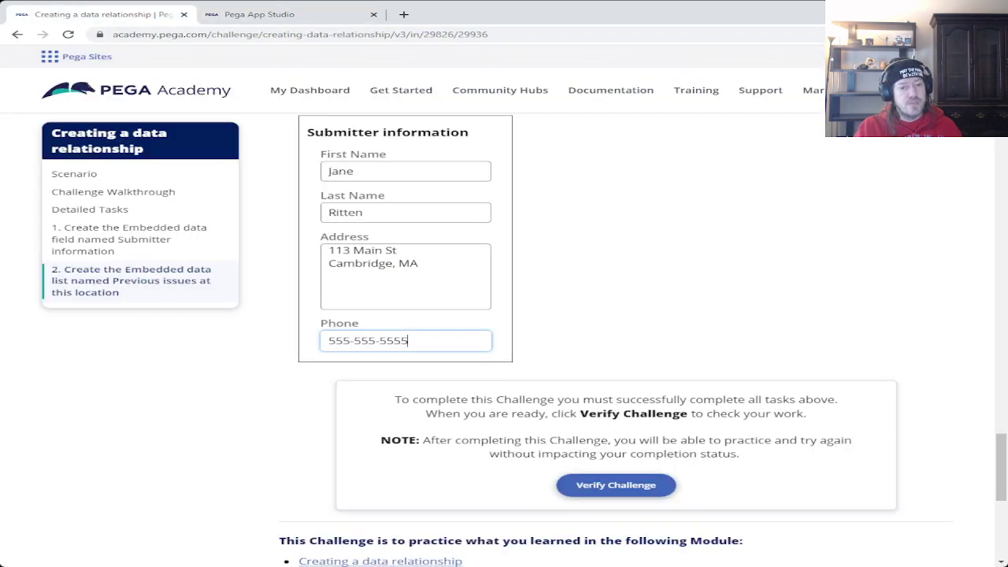
pyautogui.click(615, 484)
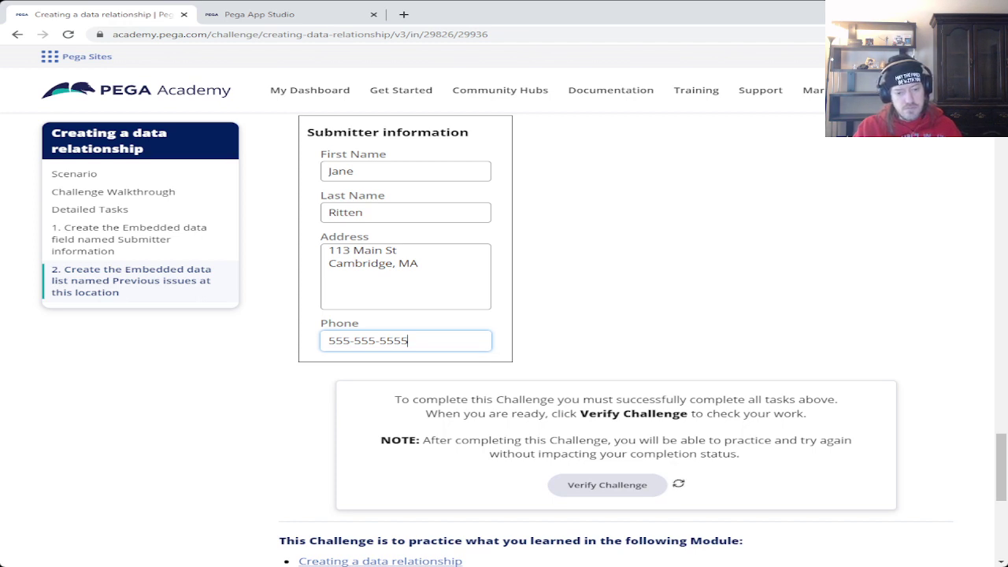
pyautogui.scroll(-2, 652, 339)
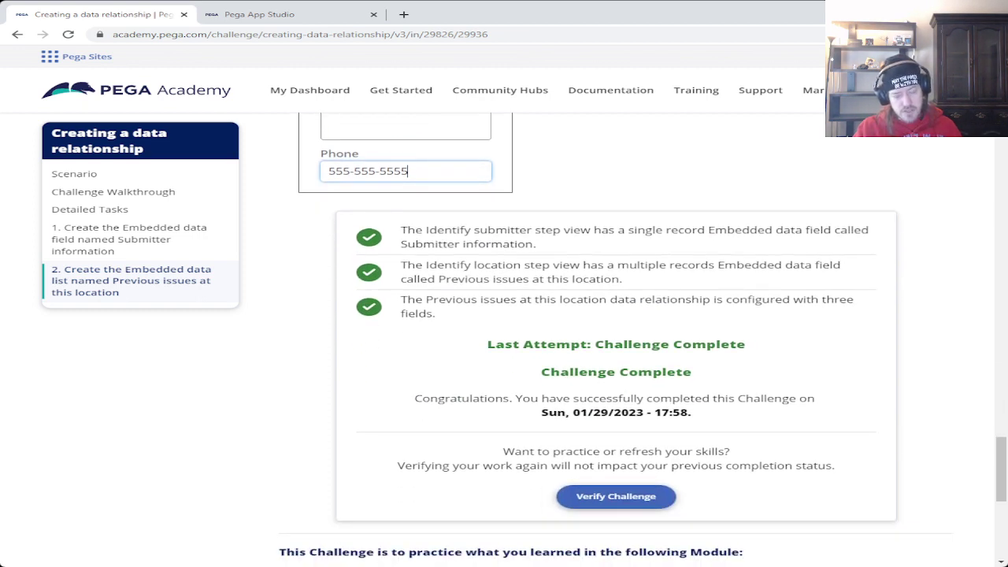
# - Return to the Low-Code App Builder mission and open its Routing assignments to users module
pyautogui.scroll(15, 626, 338)
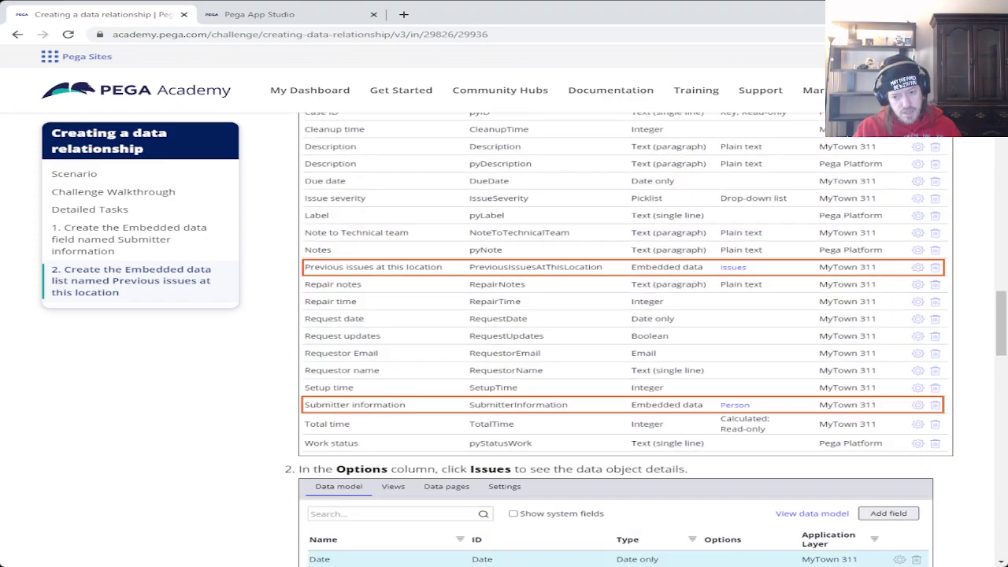
pyautogui.scroll(15, 626, 338)
pyautogui.scroll(8, 626, 338)
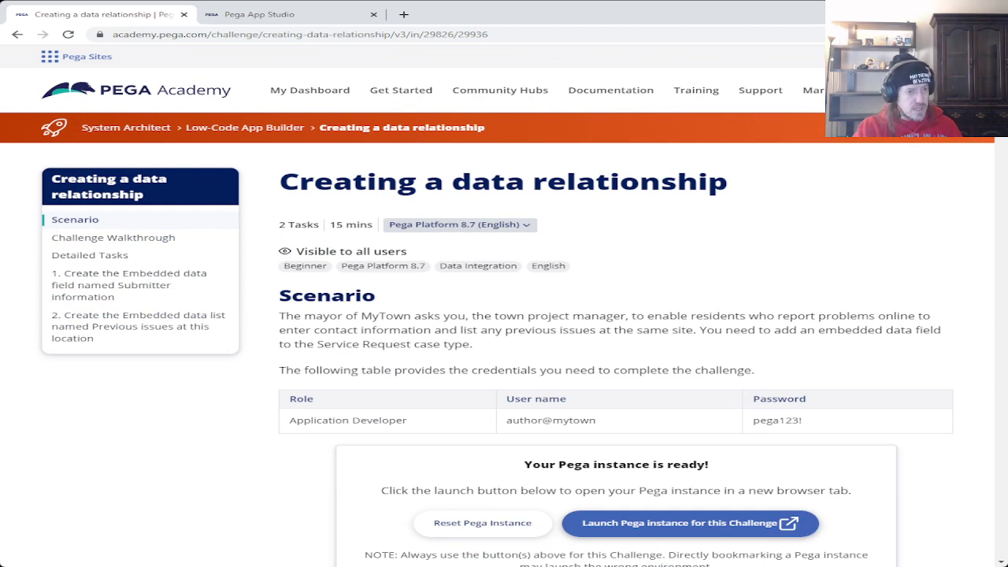
pyautogui.click(245, 126)
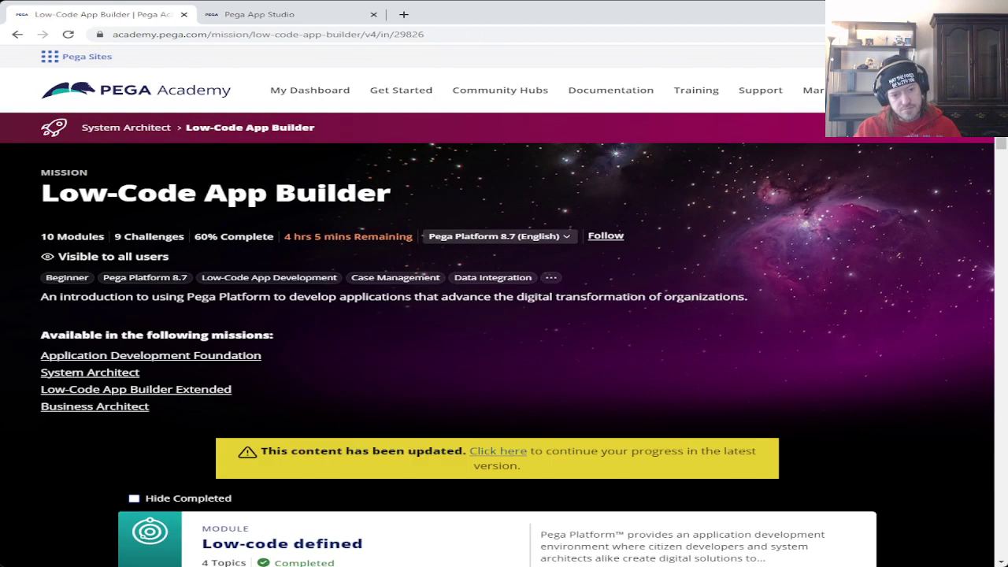
pyautogui.scroll(-5, 504, 339)
pyautogui.scroll(-10, 504, 339)
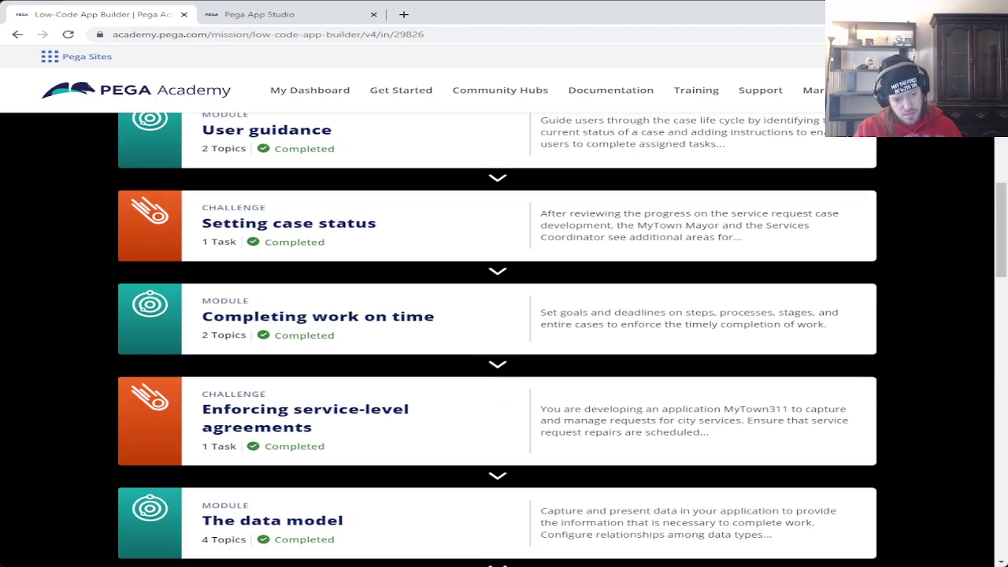
pyautogui.scroll(-4, 504, 338)
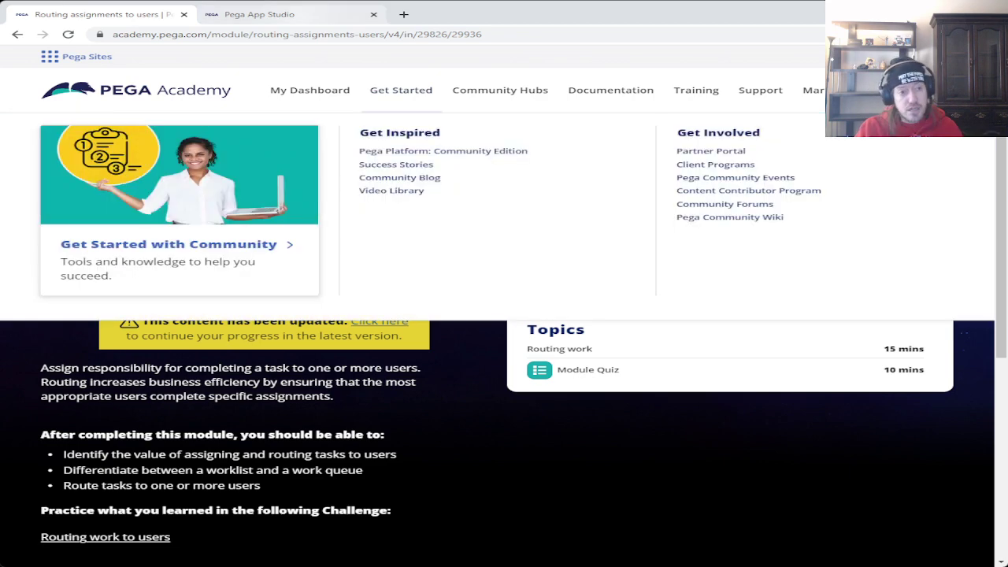
# - Switch to Pega App Studio and open the view configuration of the Identify location step
pyautogui.click(259, 15)
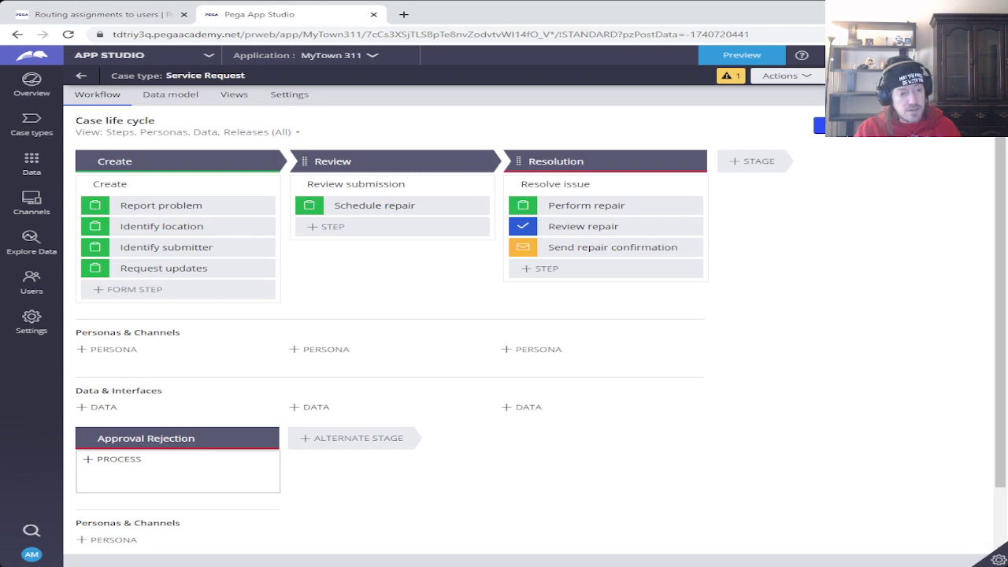
pyautogui.click(162, 225)
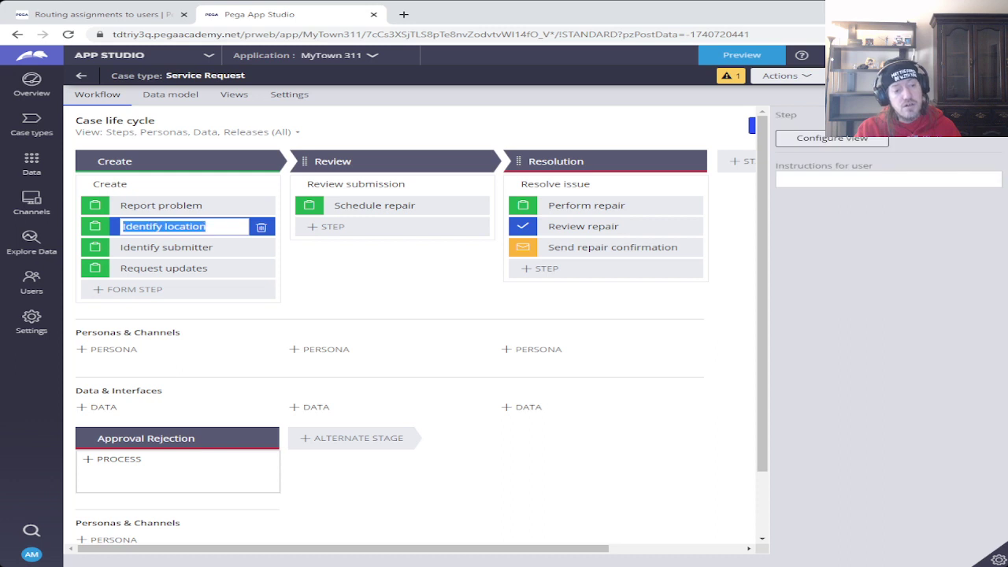
pyautogui.click(816, 139)
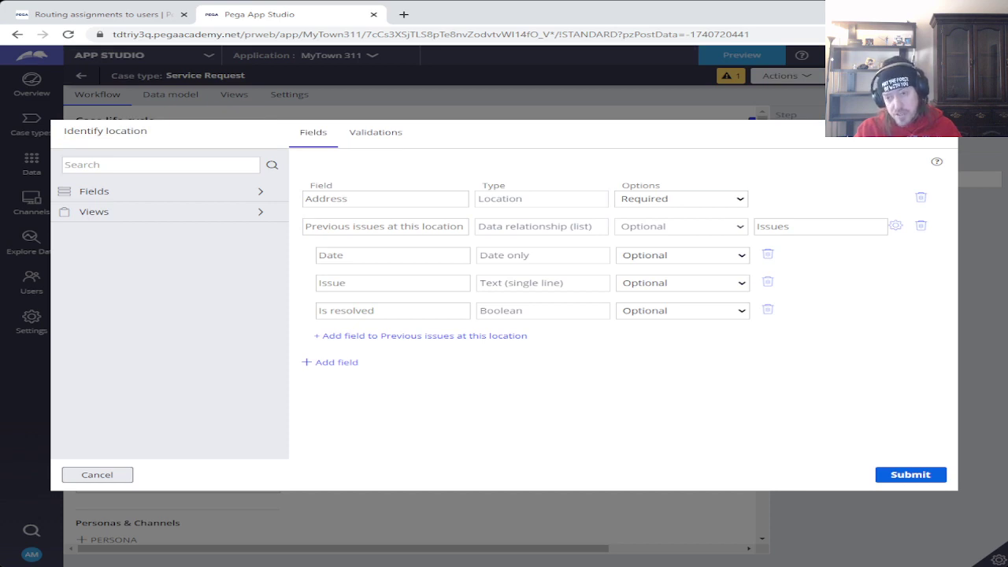
# - Define a new Identify location field named Previous Issues with the type Data reference
pyautogui.click(331, 362)
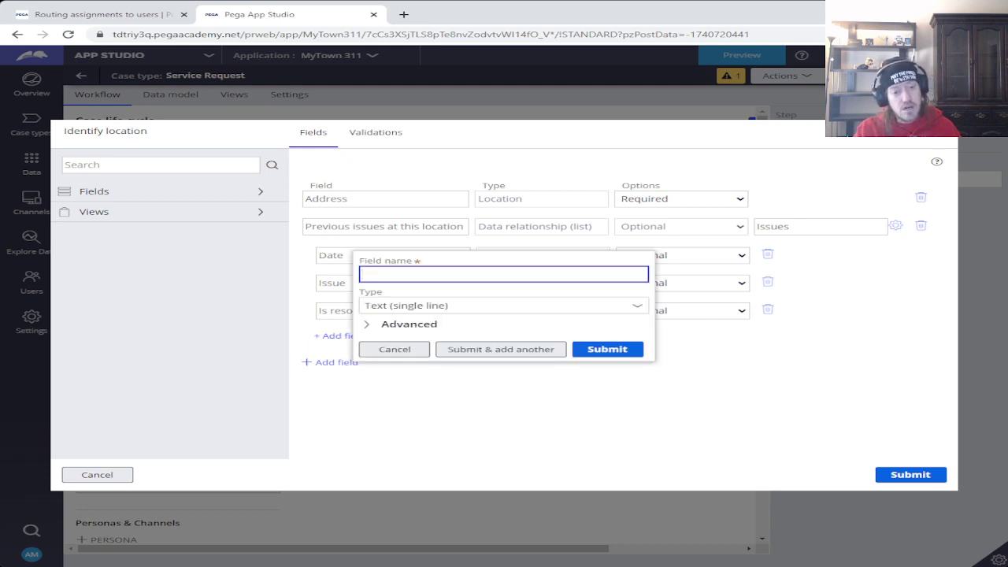
pyautogui.write('Prev')
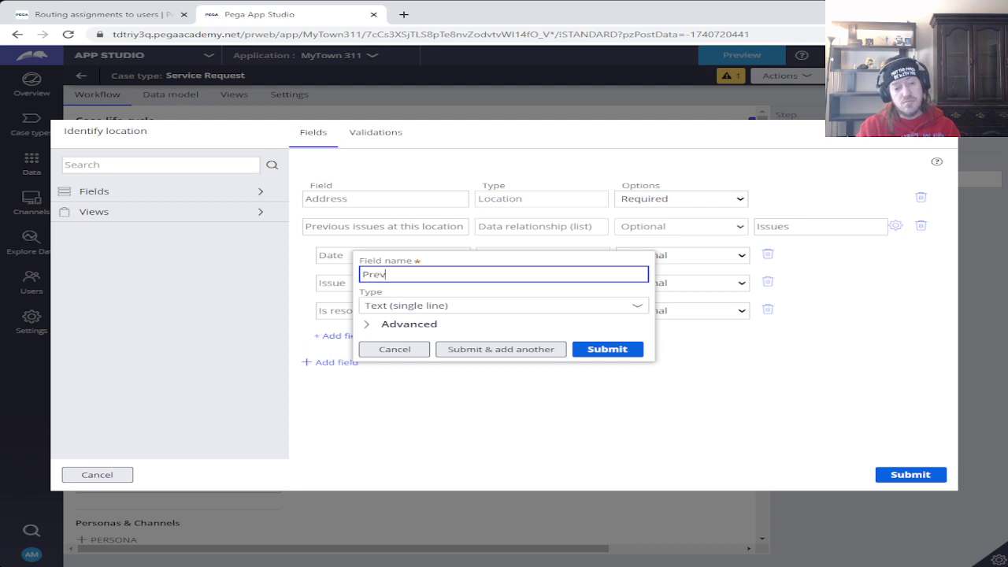
pyautogui.write('ious ')
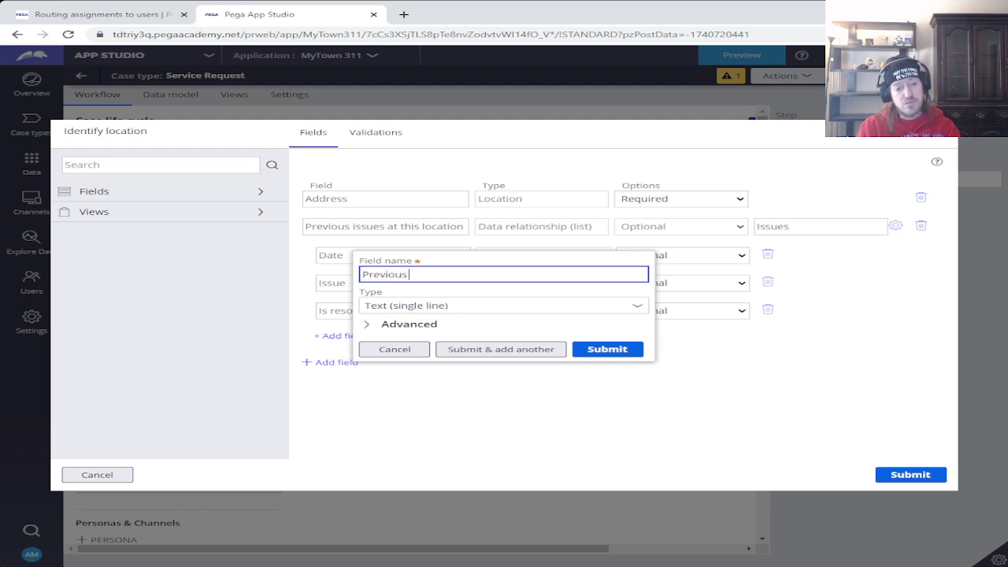
pyautogui.write('Issues')
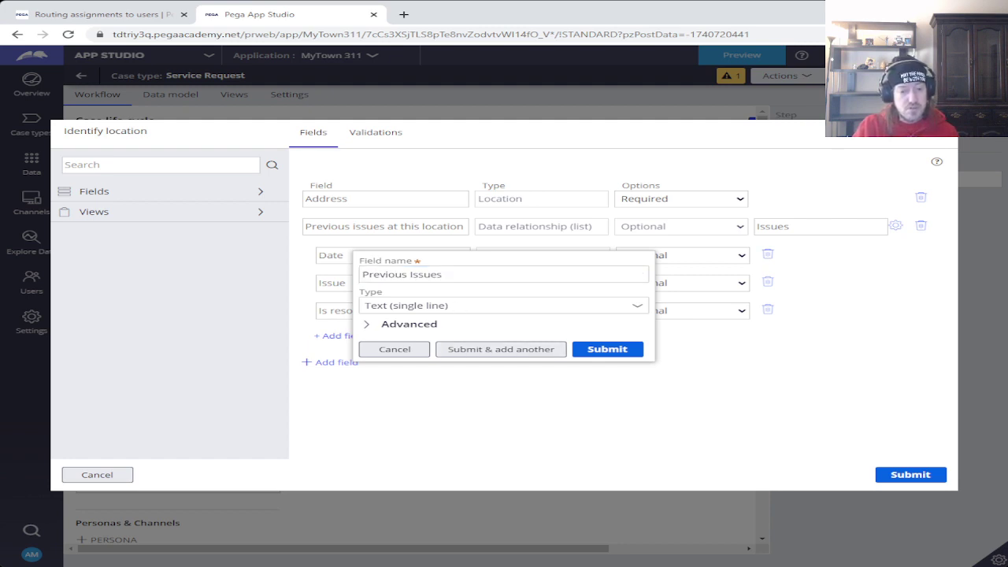
pyautogui.click(504, 305)
pyautogui.scroll(-5, 410, 427)
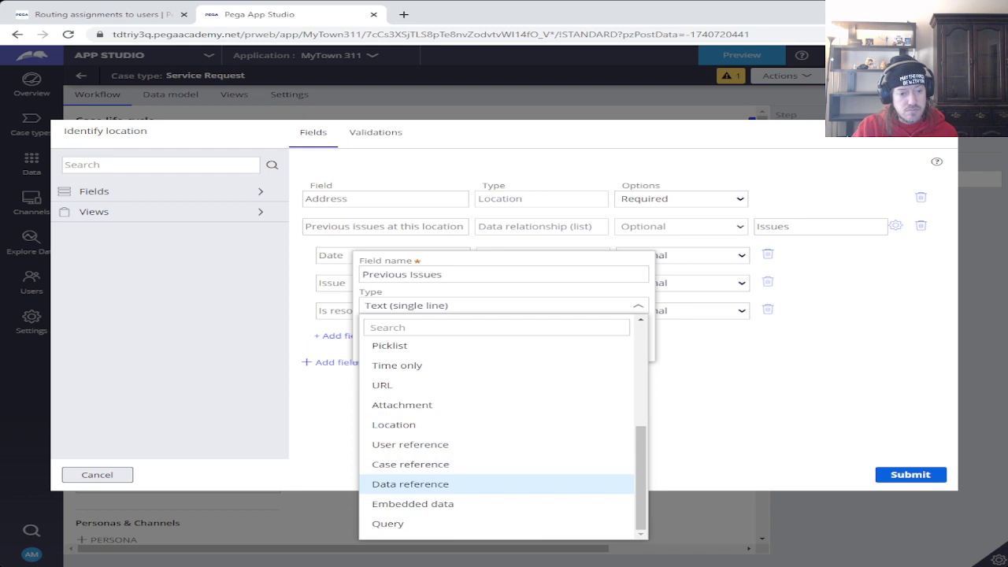
pyautogui.click(410, 483)
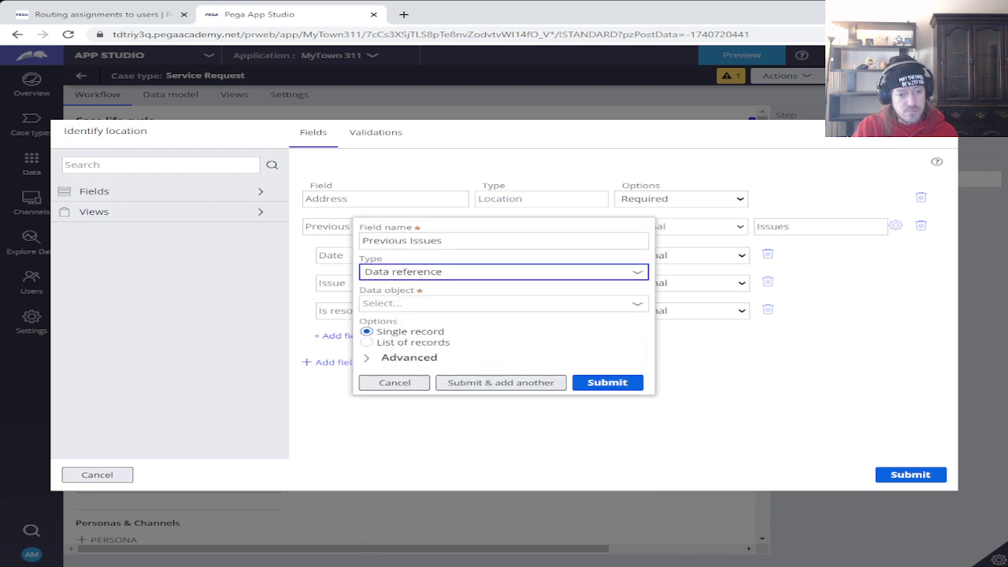
# - Create a data object named Issue for the Previous Issues field and add the field as a single record
pyautogui.click(502, 303)
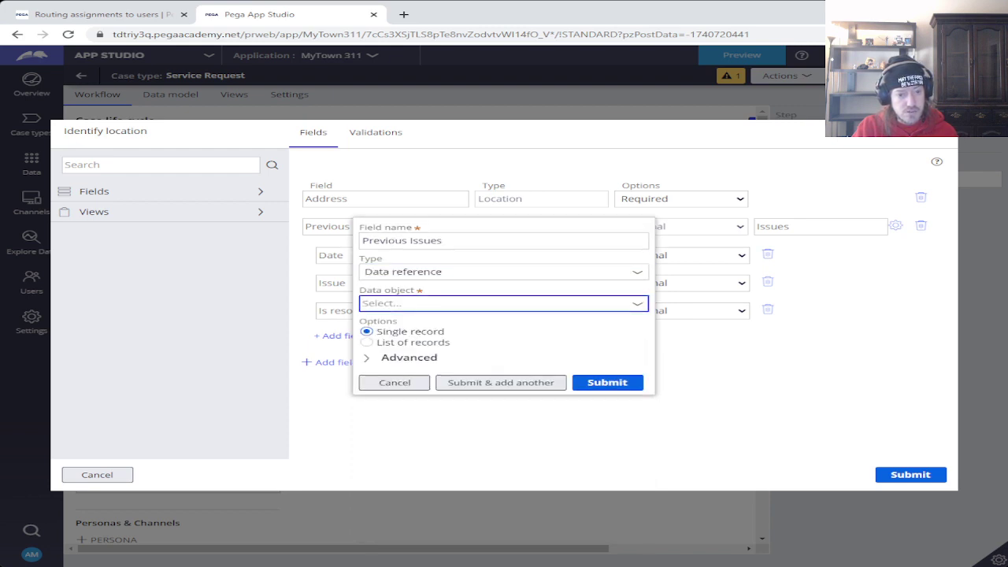
pyautogui.press('Down')
pyautogui.press('Return')
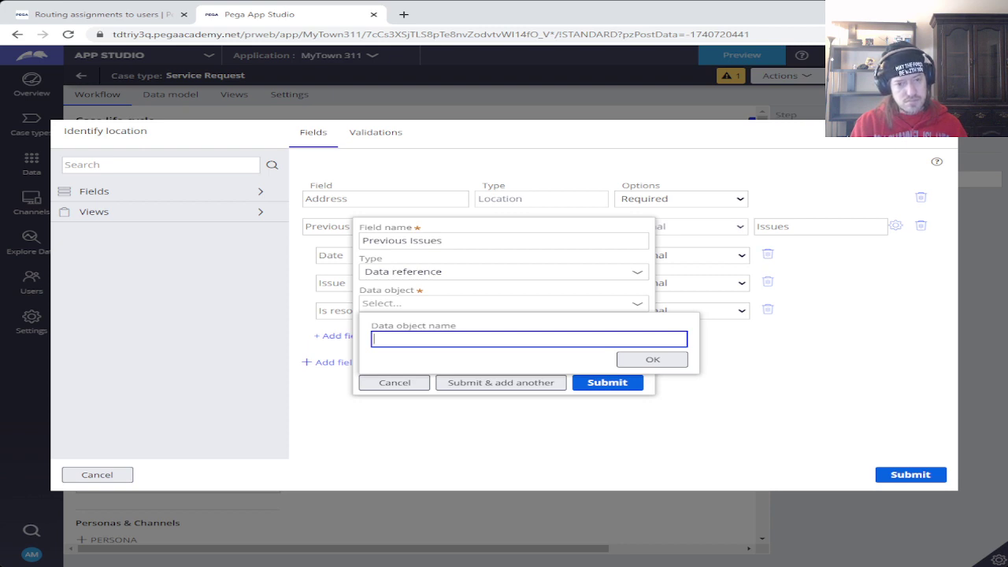
pyautogui.write('Issue')
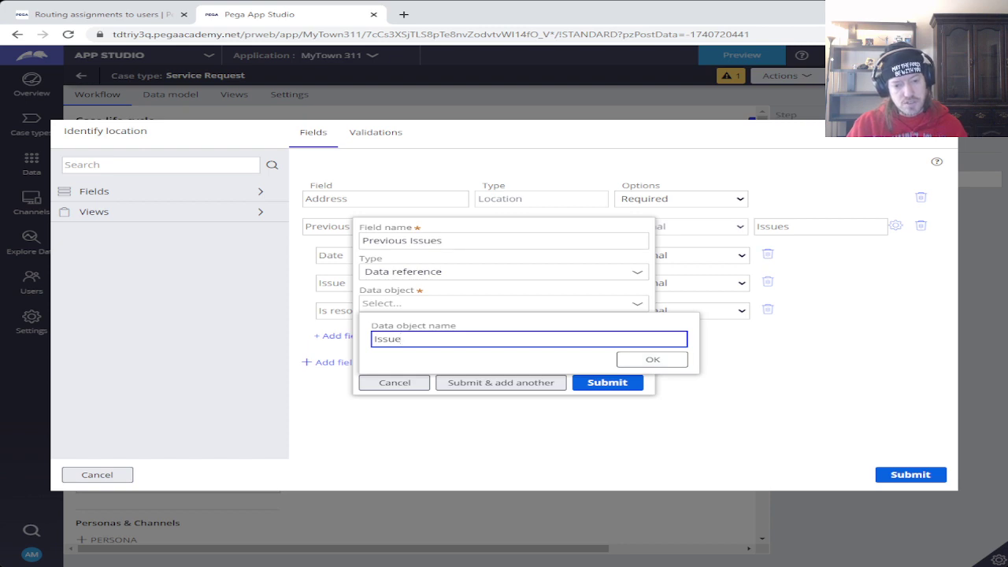
pyautogui.press('Return')
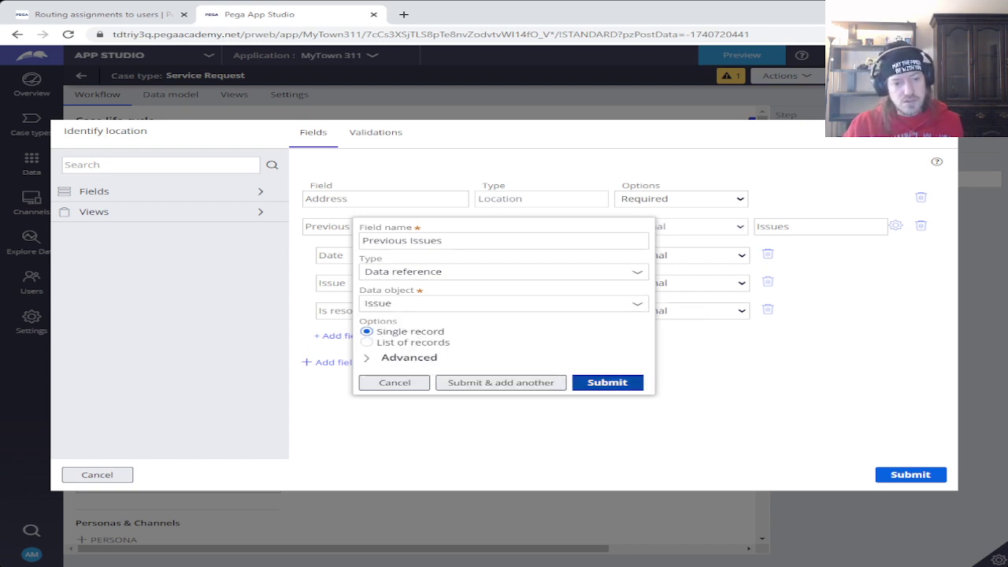
pyautogui.click(607, 382)
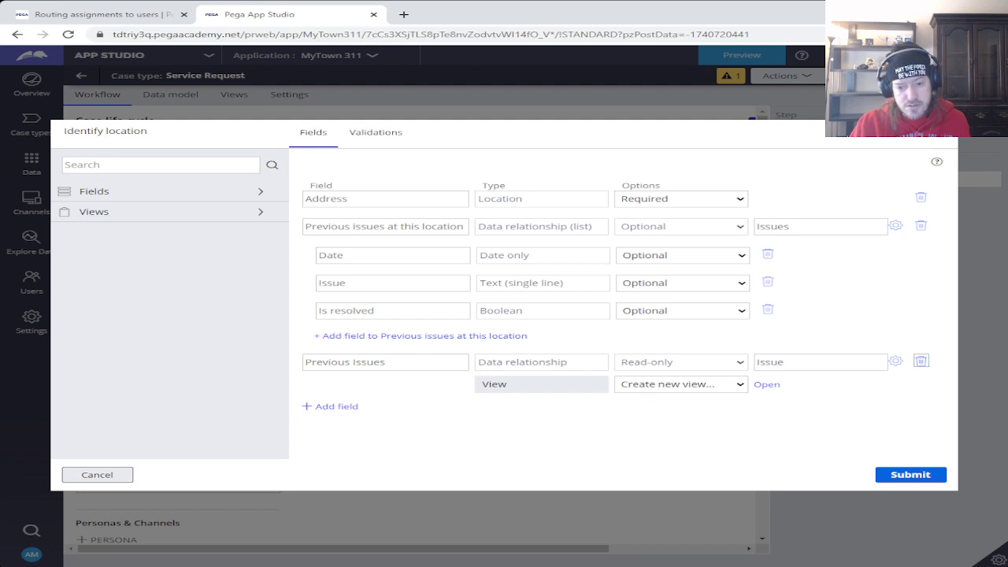
# - Delete the Previous Issues field and define it again as a Data reference with a list of records
pyautogui.click(920, 362)
pyautogui.press('Return')
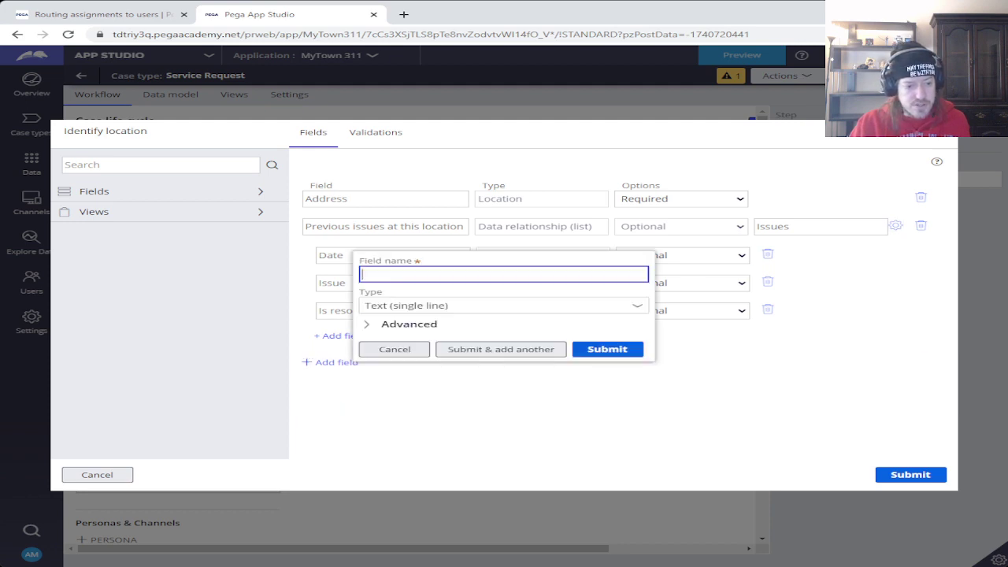
pyautogui.write('Previous Issues')
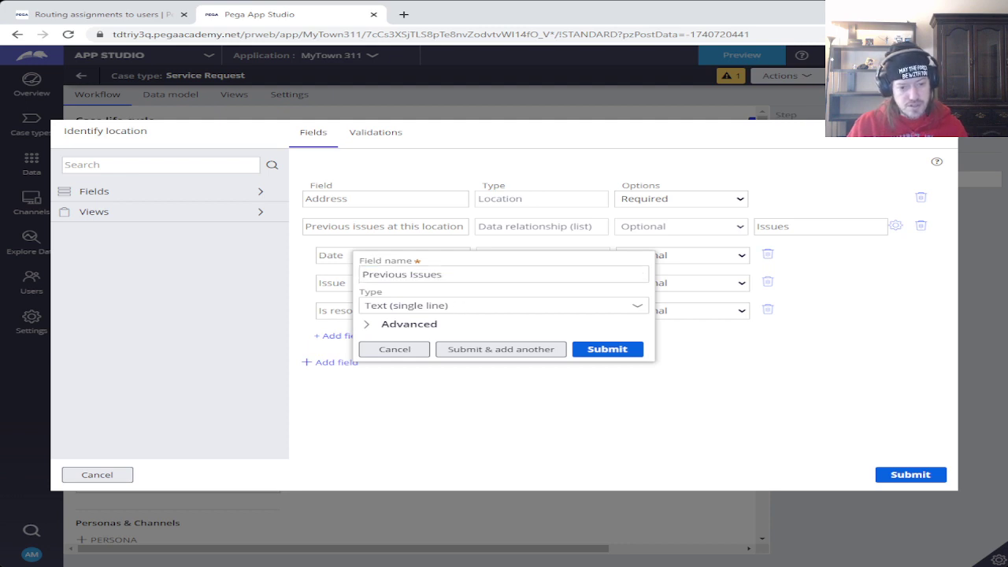
pyautogui.click(458, 307)
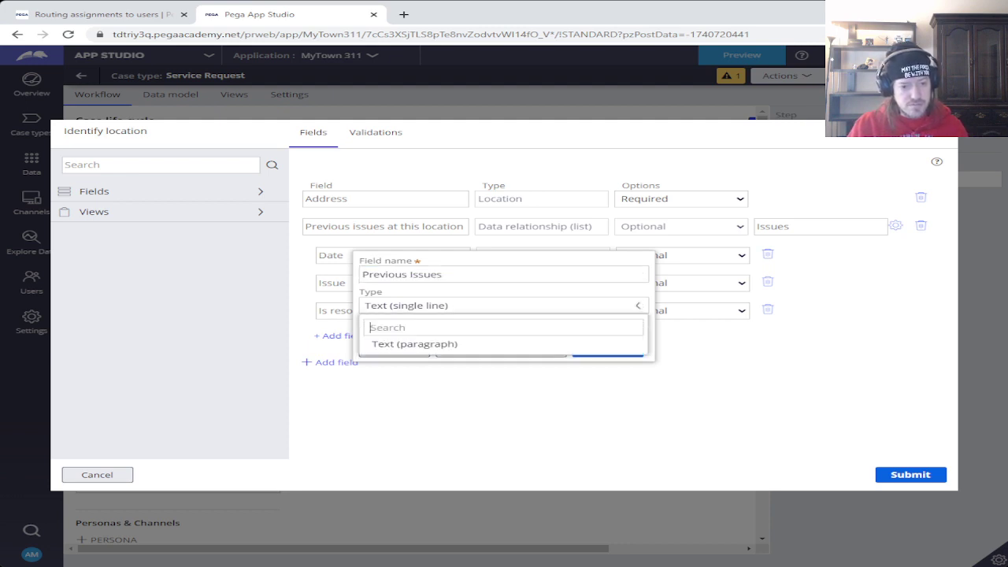
pyautogui.scroll(-3, 496, 469)
pyautogui.scroll(-2, 496, 488)
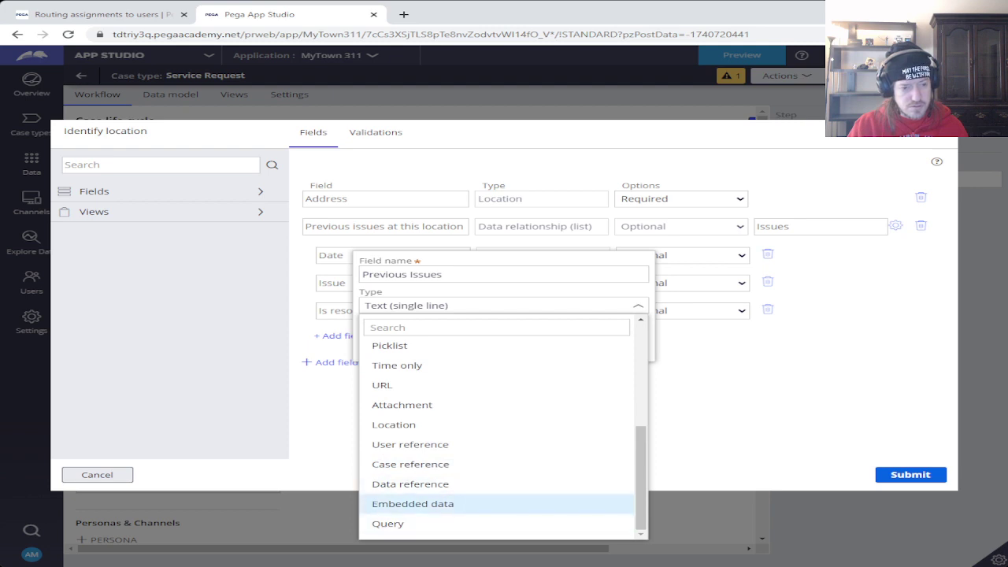
pyautogui.click(410, 483)
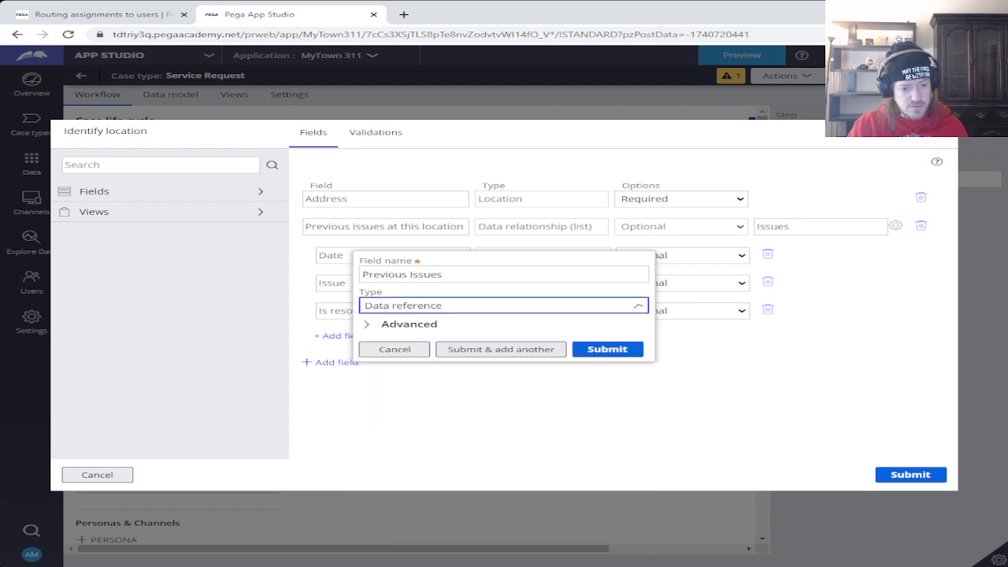
pyautogui.click(366, 342)
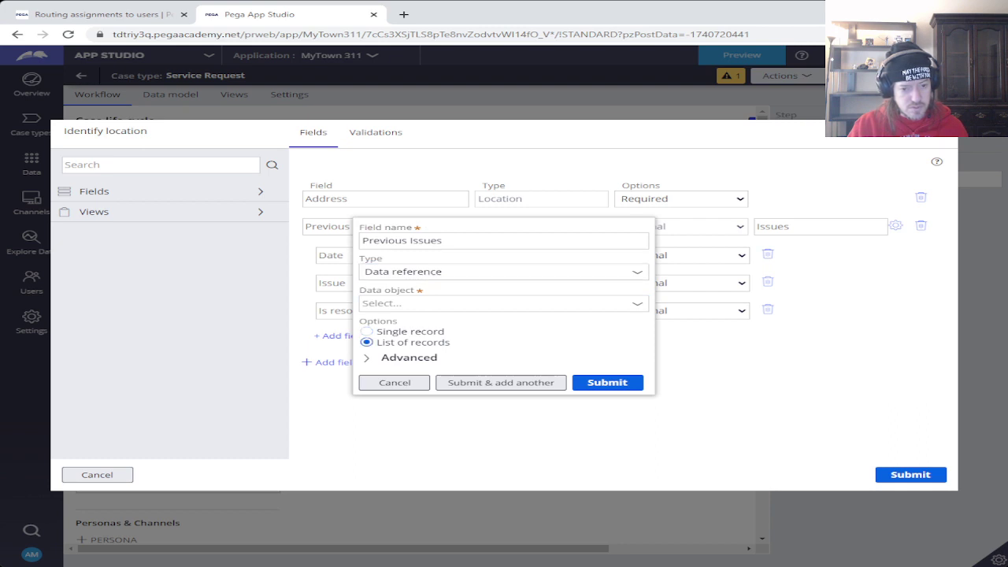
# - Try to create a data object named Issue for the list field, and discard the new field
pyautogui.click(496, 303)
pyautogui.click(430, 348)
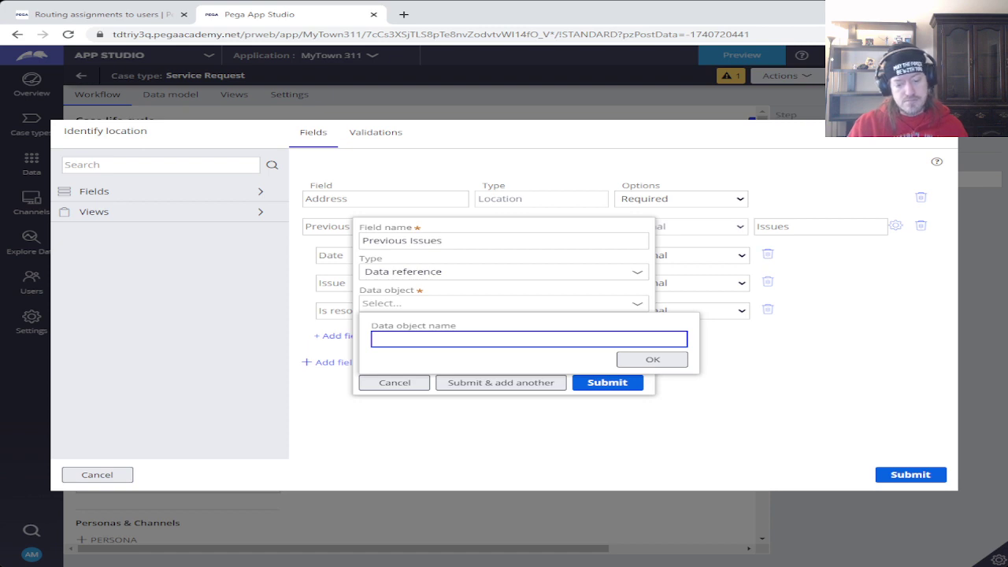
pyautogui.write('Issue')
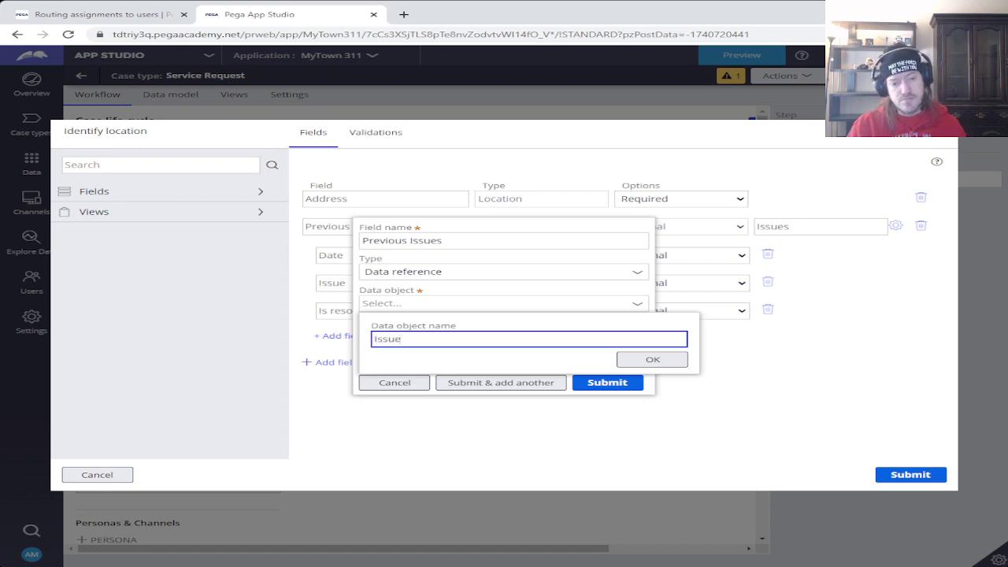
pyautogui.press('Return')
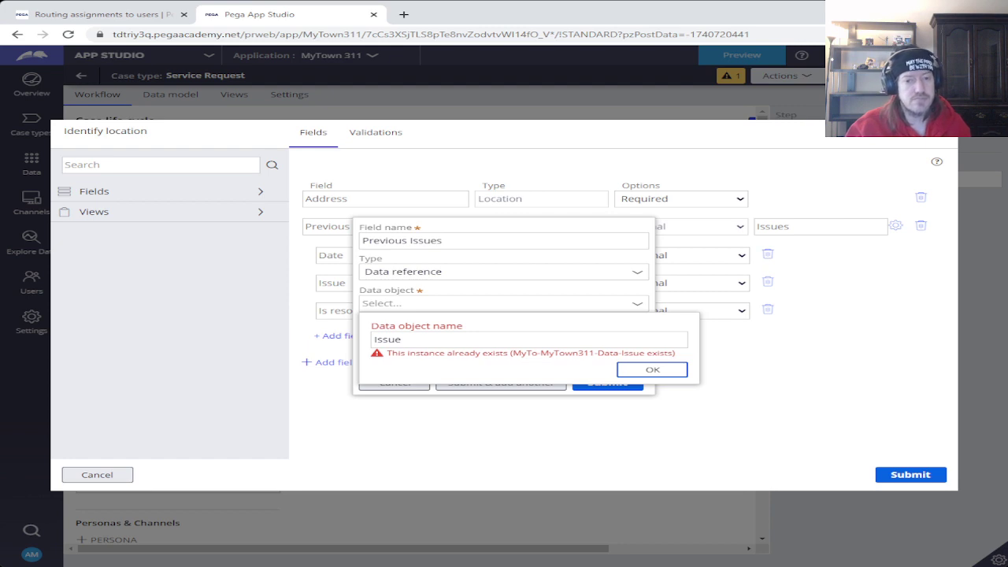
pyautogui.doubleClick(387, 339)
pyautogui.press('Escape')
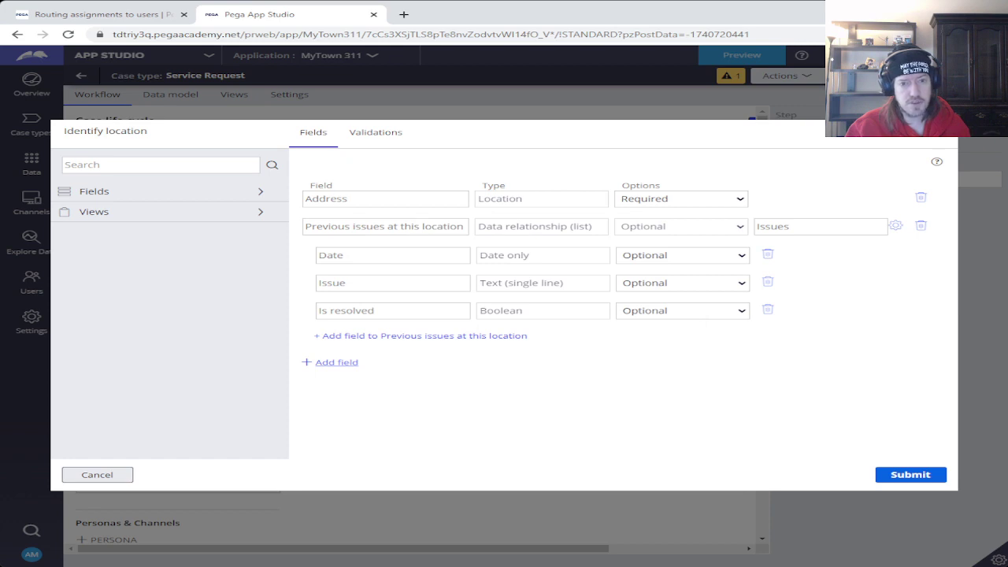
pyautogui.moveTo(305, 182); pyautogui.dragTo(788, 230)
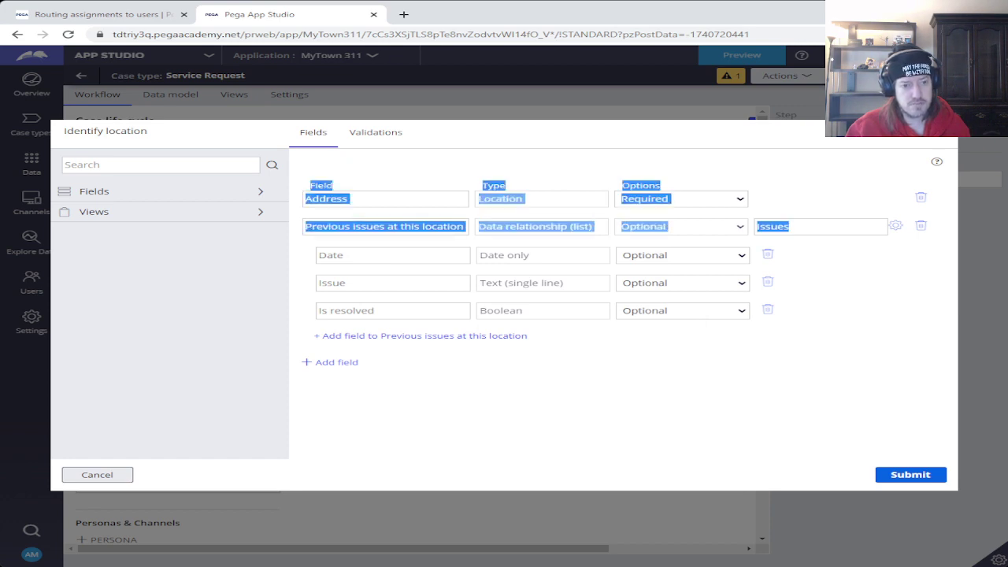
pyautogui.click(787, 229)
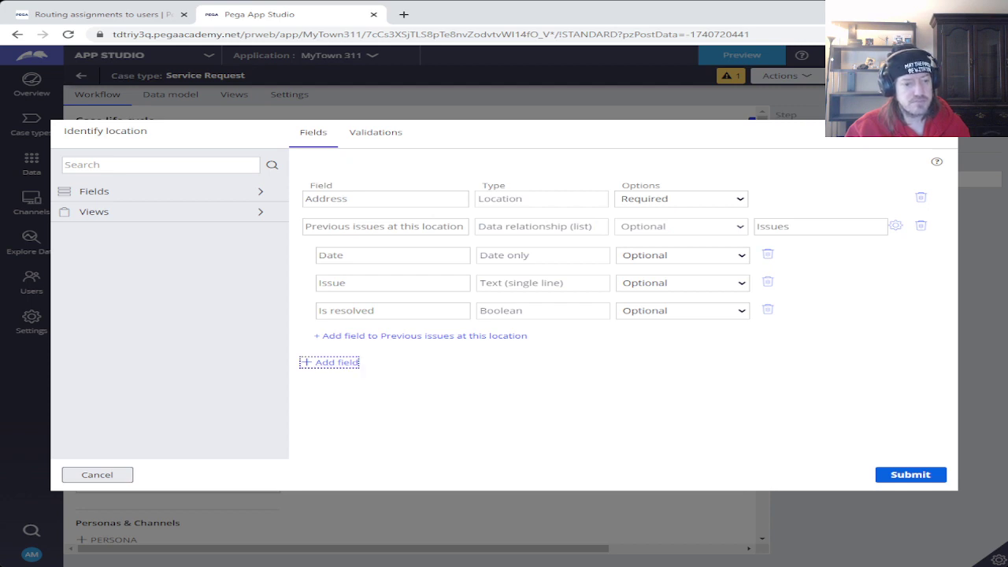
# - Start another new field in the Identify location view, named Previous Issues with the type Data reference
pyautogui.click(331, 362)
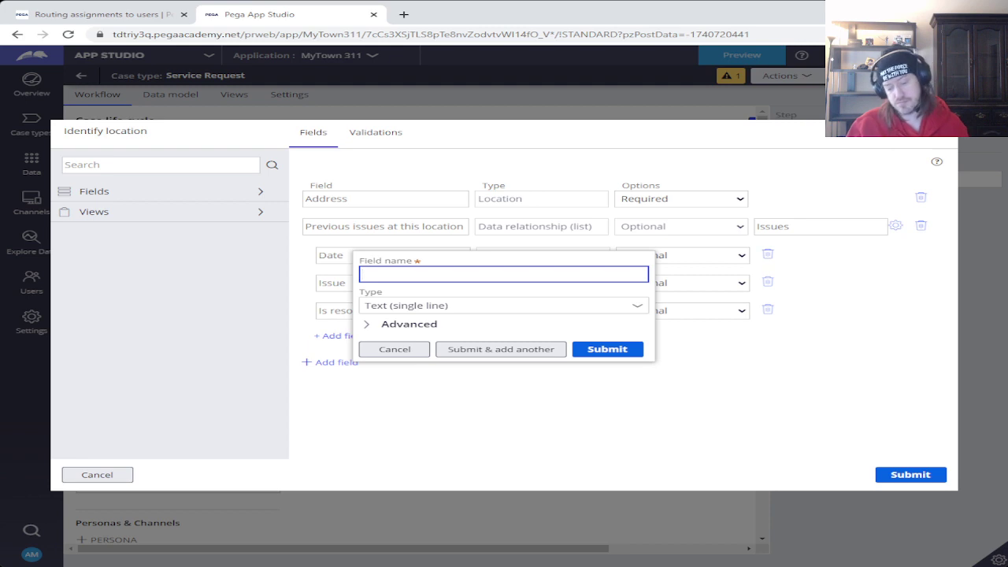
pyautogui.write('Previous ')
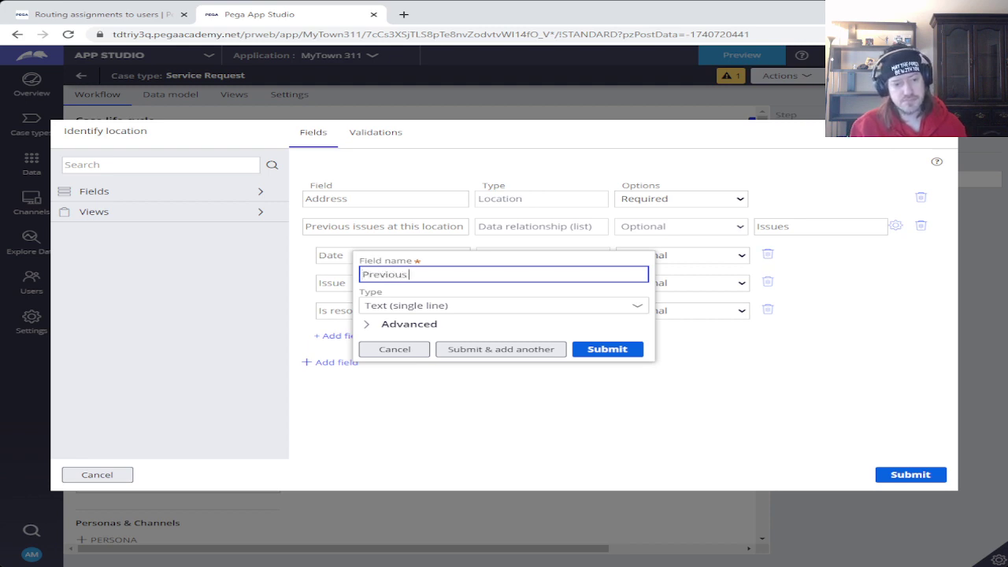
pyautogui.write('Issues')
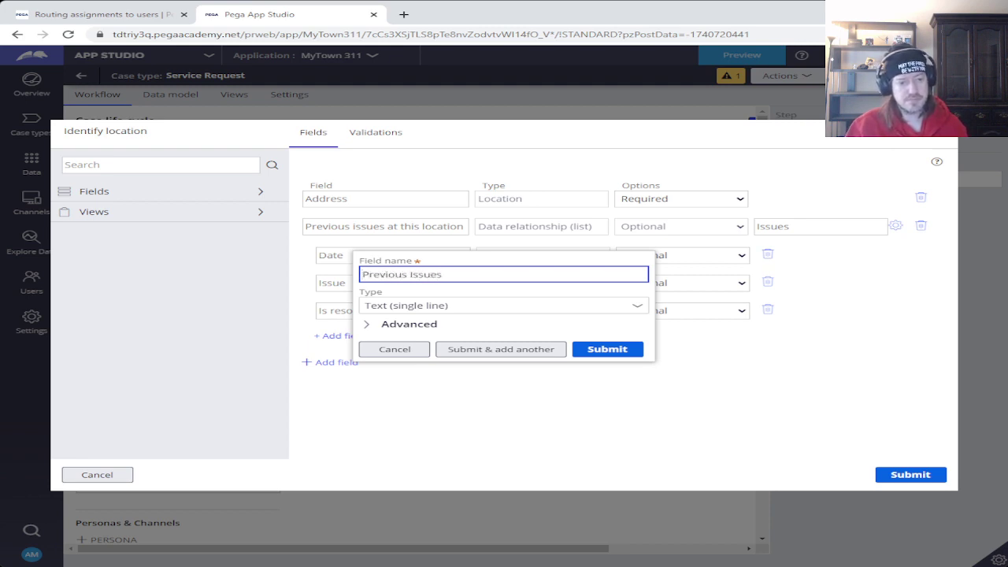
pyautogui.press('Tab')
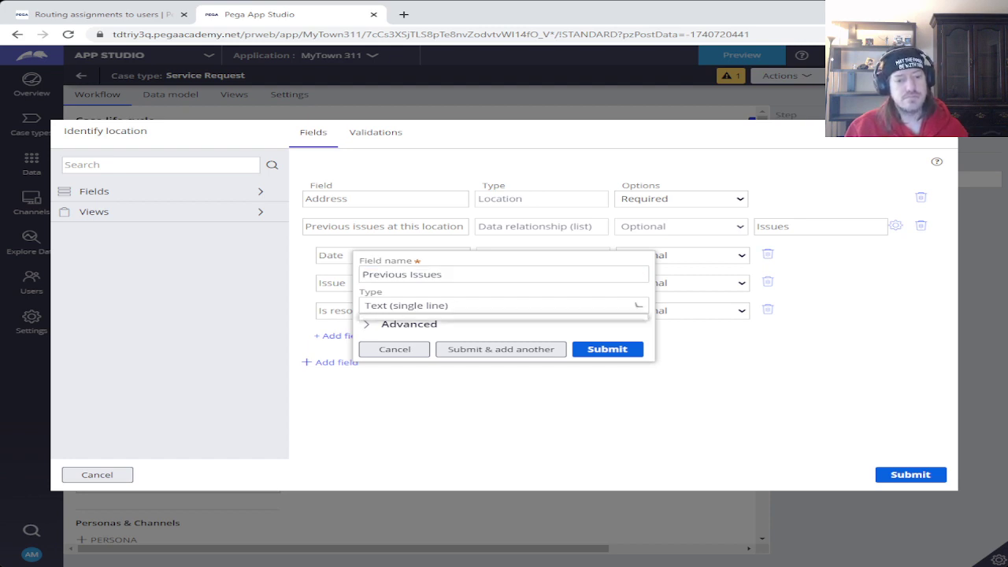
pyautogui.press('space')
pyautogui.press('Down')
pyautogui.press('Down')
pyautogui.press('Down')
pyautogui.press('Down')
pyautogui.press('Down')
pyautogui.press('Down')
pyautogui.press('Down')
pyautogui.press('Down')
pyautogui.press('Down')
pyautogui.press('Down')
pyautogui.press('Down')
pyautogui.press('Down')
pyautogui.press('Down')
pyautogui.press('Down')
pyautogui.press('Down')
pyautogui.press('Return')
pyautogui.press('Tab')
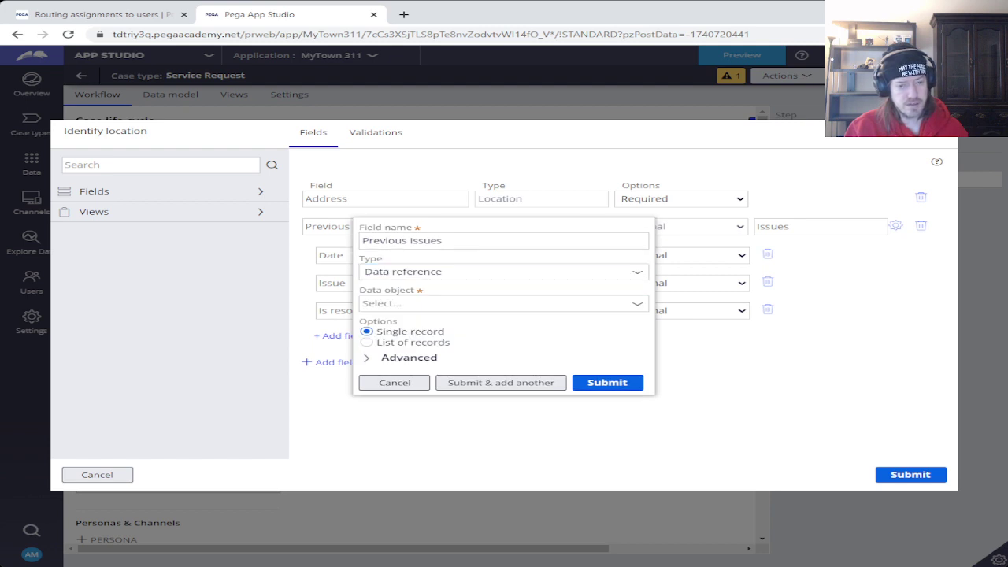
# - Try to add the Previous Issues field as a list of records with a new data object named PegaLocation, and discard it
pyautogui.press('space')
pyautogui.press('Down')
pyautogui.press('Return')
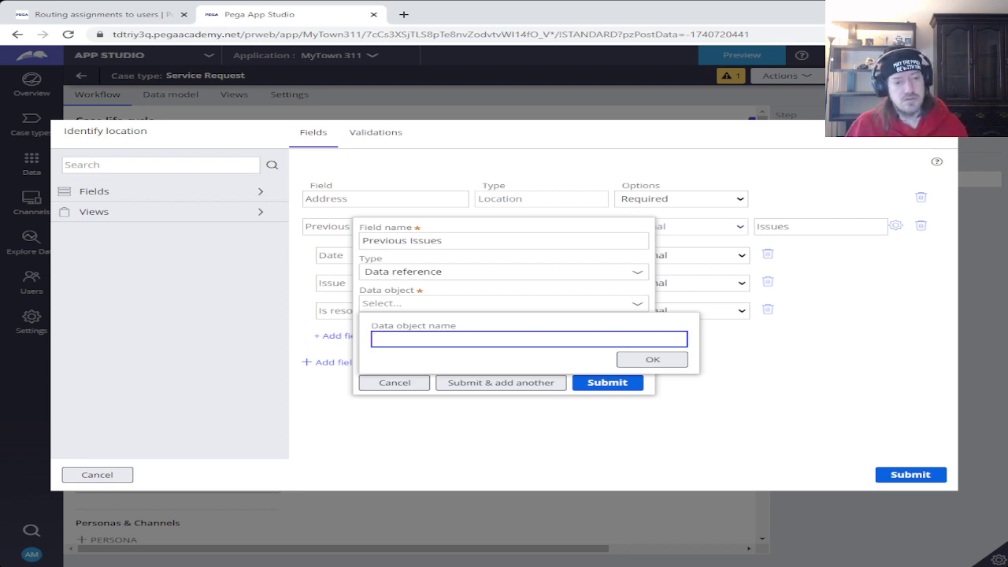
pyautogui.write('PegaLocation')
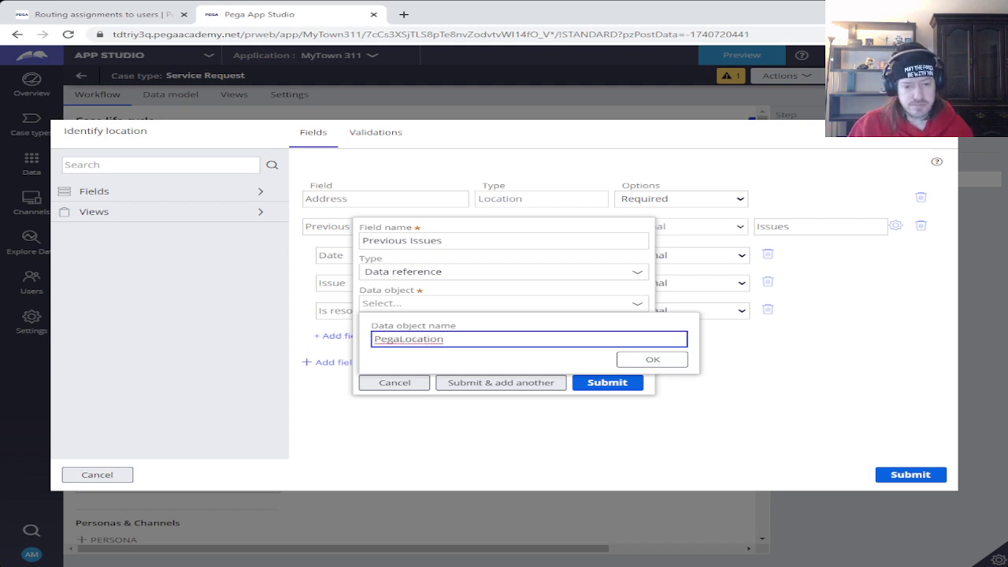
pyautogui.press('Return')
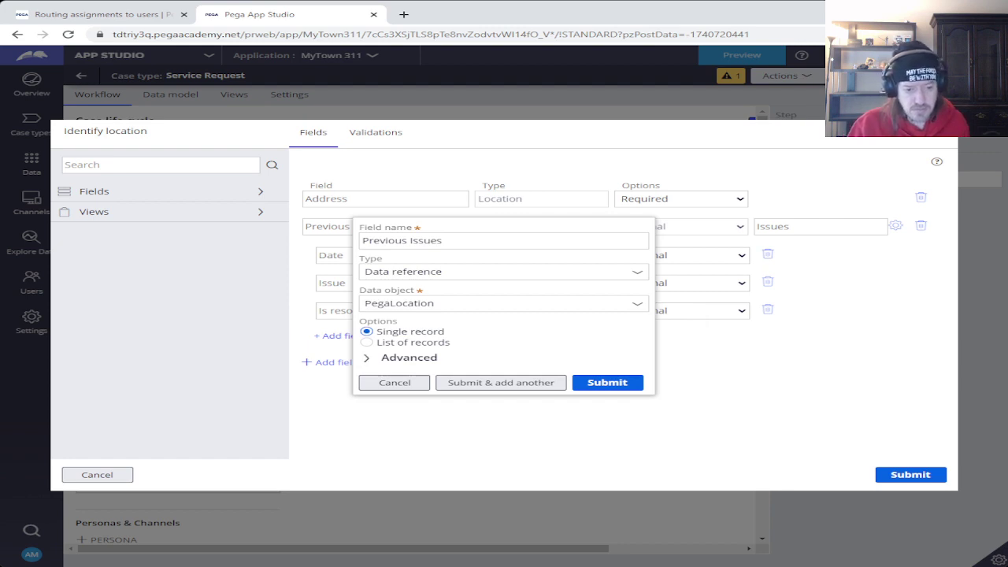
pyautogui.click(366, 341)
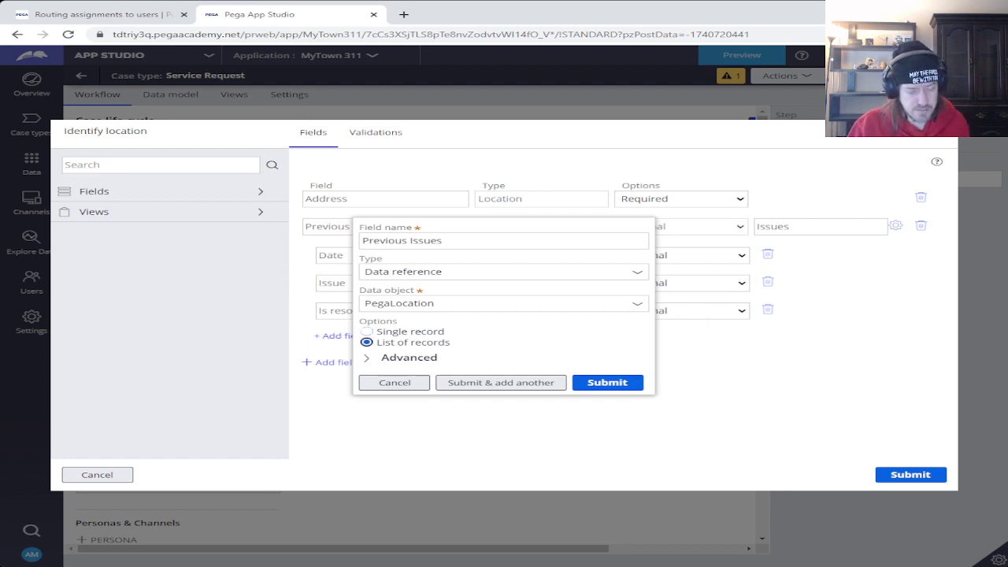
pyautogui.click(394, 358)
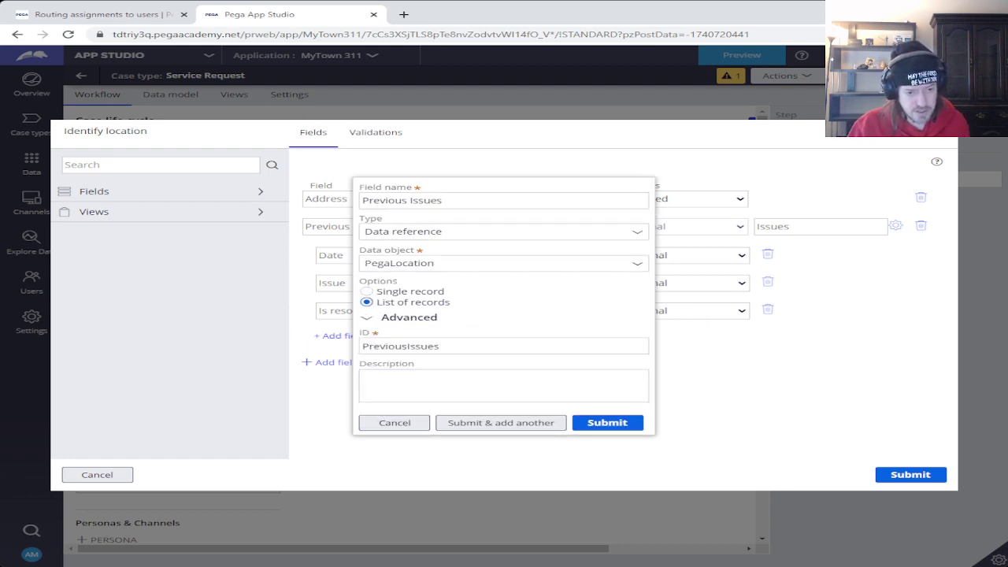
pyautogui.click(367, 316)
pyautogui.click(607, 382)
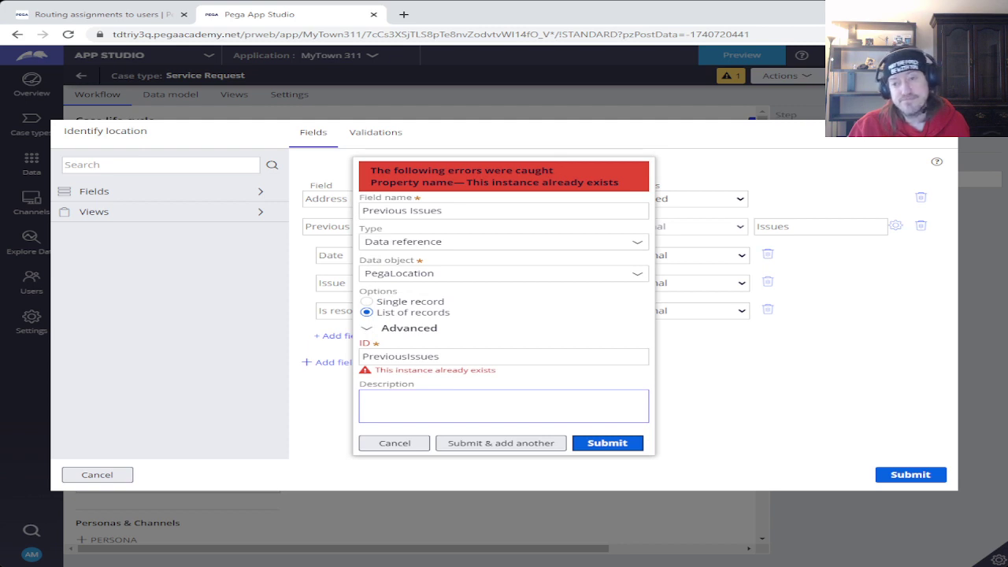
pyautogui.doubleClick(400, 356)
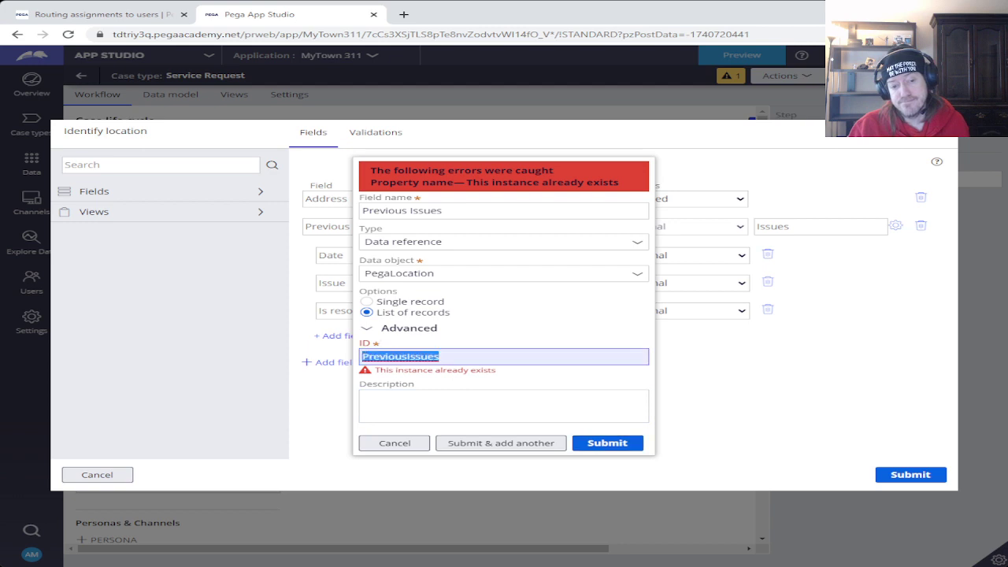
pyautogui.press('Escape')
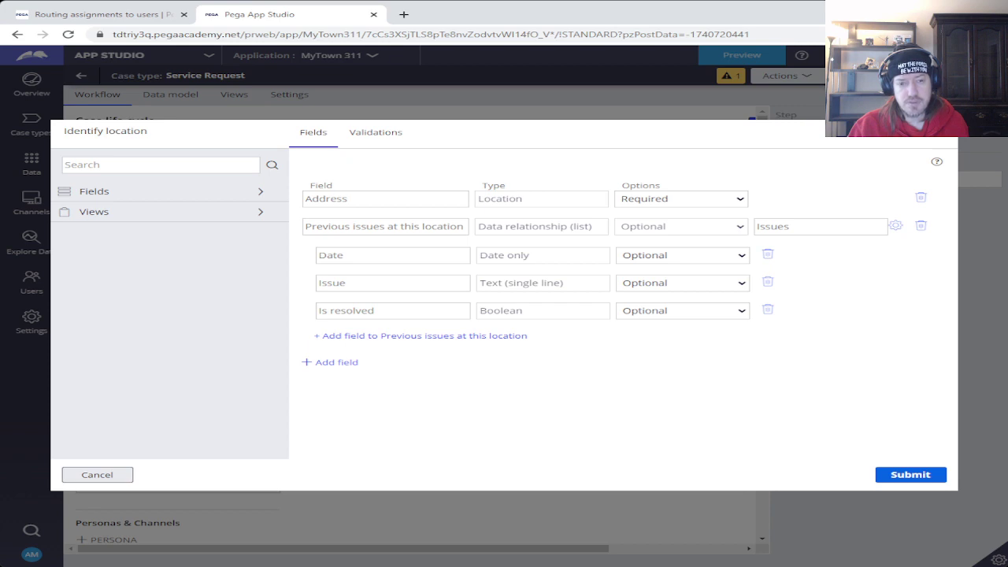
# - Define a new Identify location field named Previous Issue with the type Data reference
pyautogui.click(330, 363)
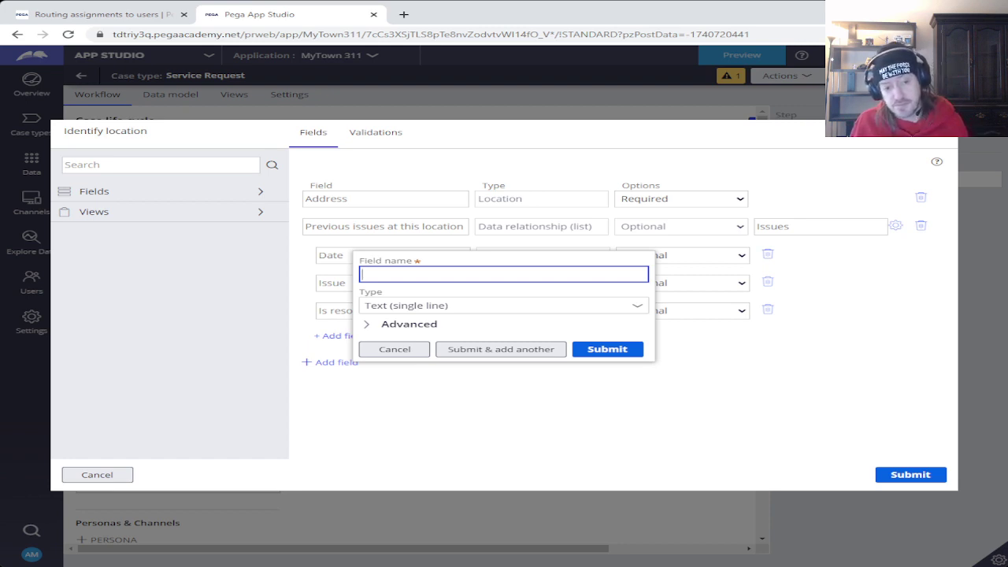
pyautogui.write('Previous')
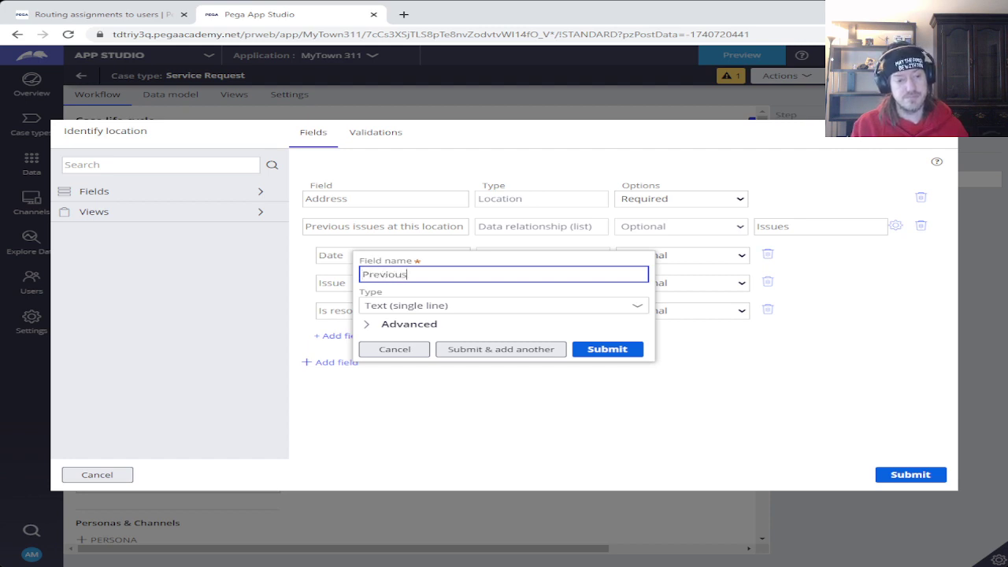
pyautogui.write('Issues')
pyautogui.press('BackSpace')
pyautogui.press('BackSpace')
pyautogui.press('BackSpace')
pyautogui.press('BackSpace')
pyautogui.press('BackSpace')
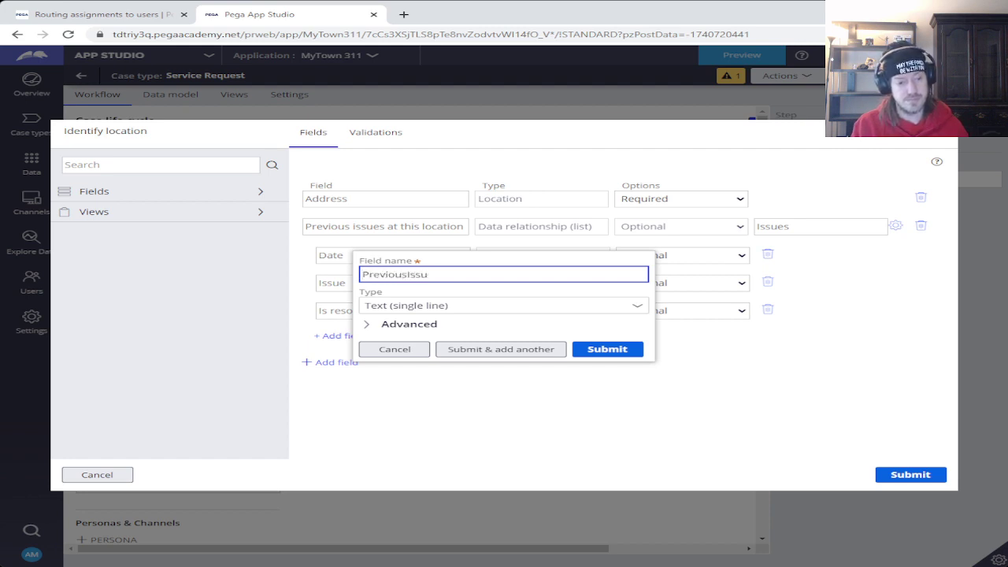
pyautogui.write('Issue')
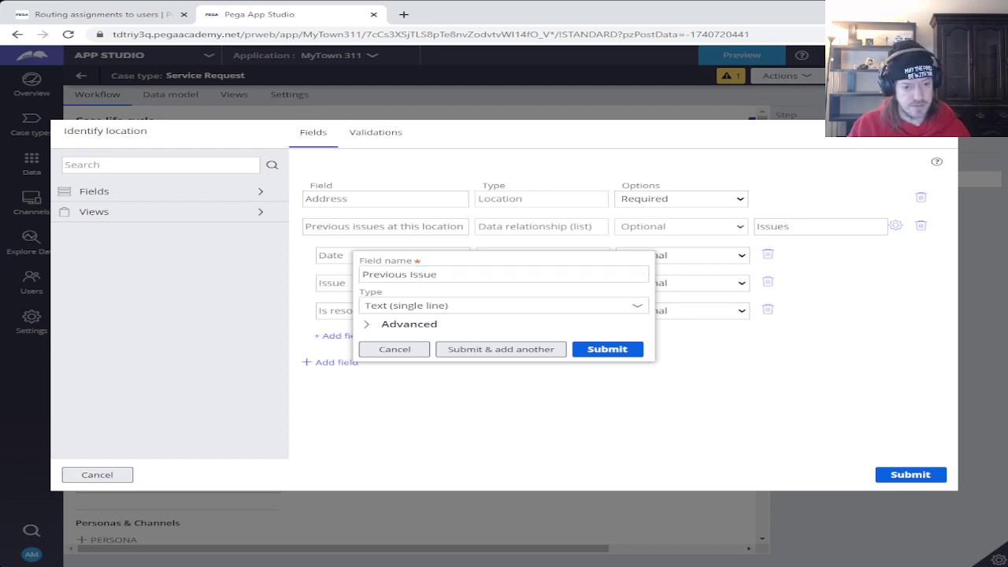
pyautogui.click(503, 305)
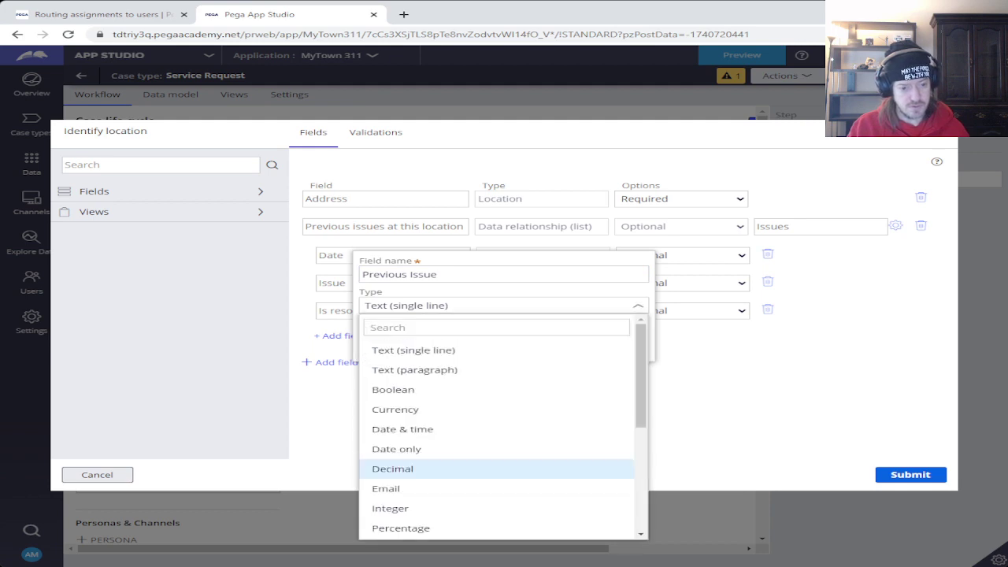
pyautogui.scroll(-5, 409, 484)
pyautogui.click(409, 484)
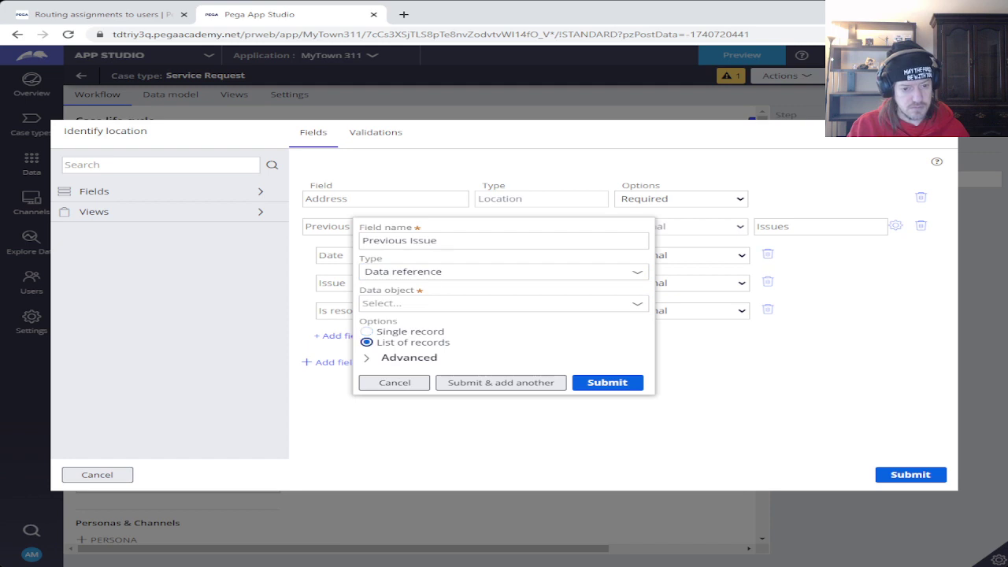
# - Create a data object named PegaLocation for the Previous Issue field and add the field as a list of records
pyautogui.click(370, 303)
pyautogui.click(431, 348)
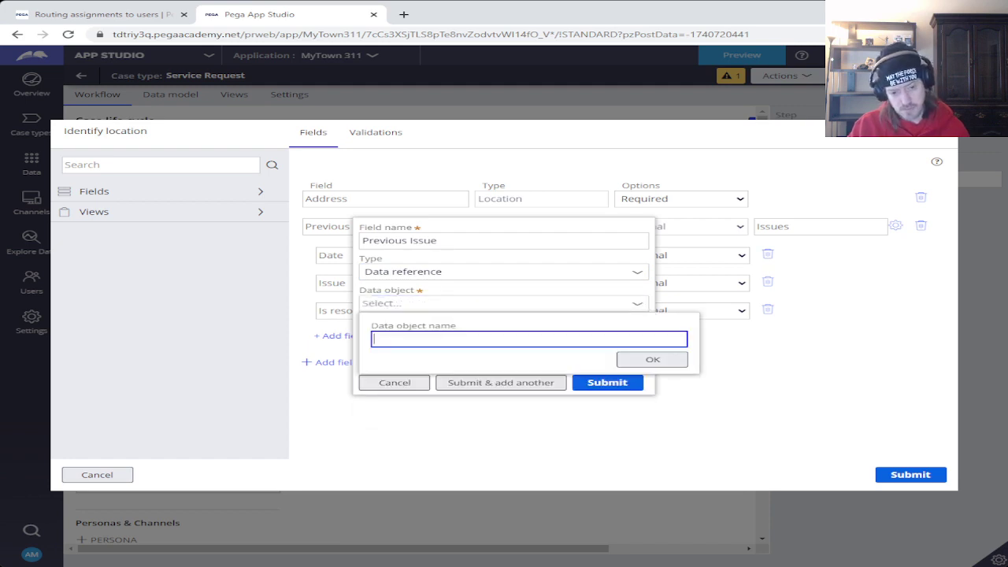
pyautogui.write('Pe')
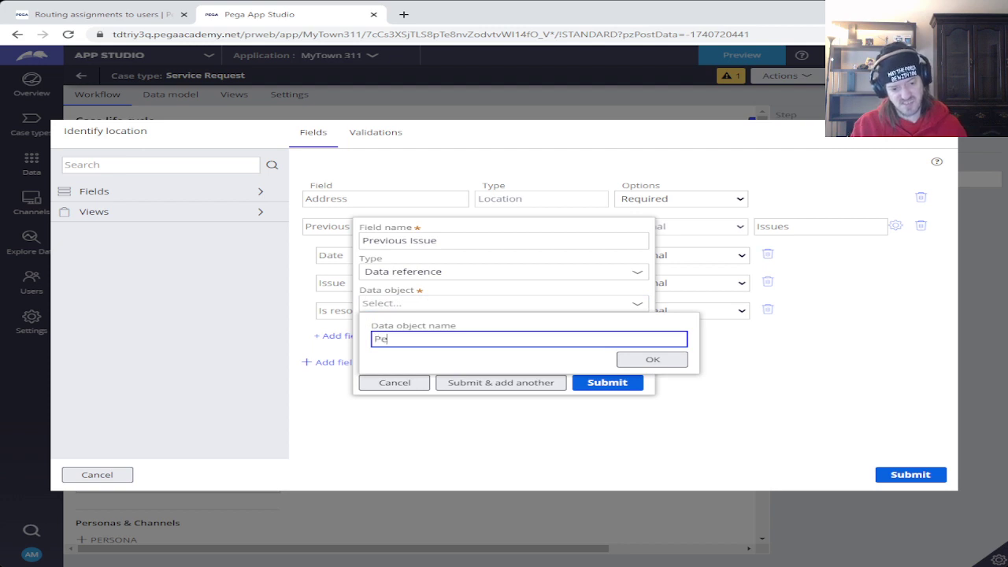
pyautogui.write('gaLocation')
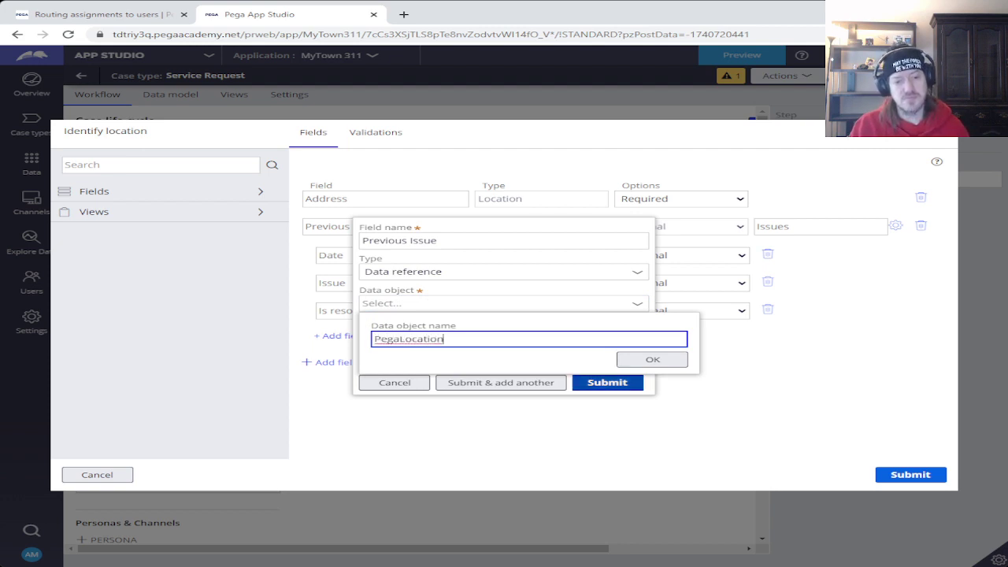
pyautogui.press('Return')
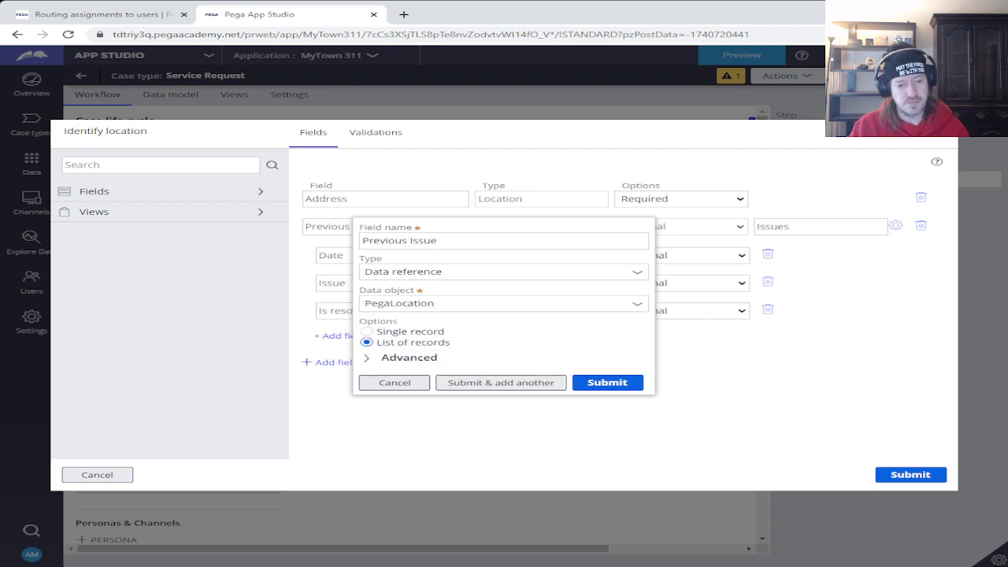
pyautogui.click(408, 357)
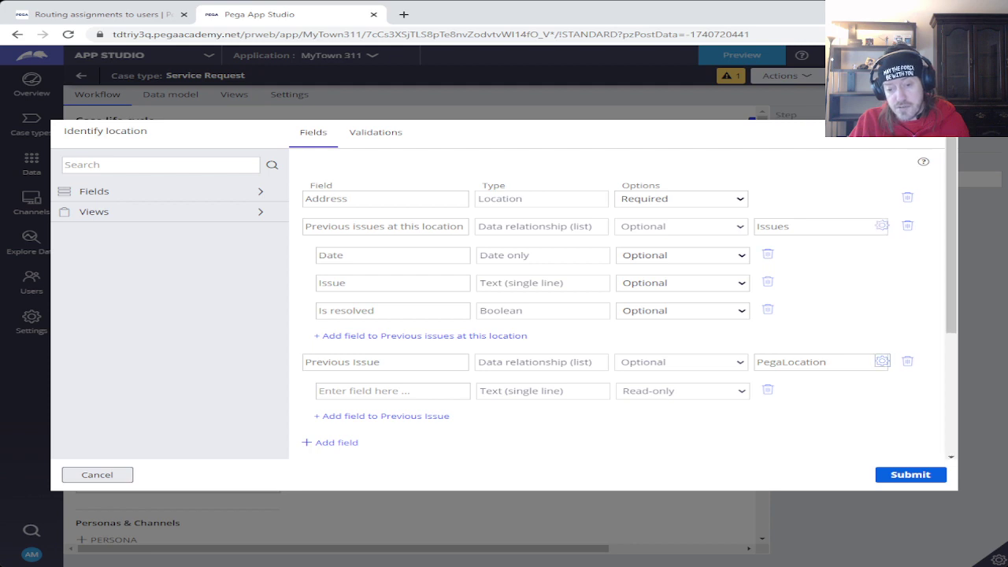
# - Check the configuration options of the Previous Issue relationship and submit the Identify location view
pyautogui.click(881, 361)
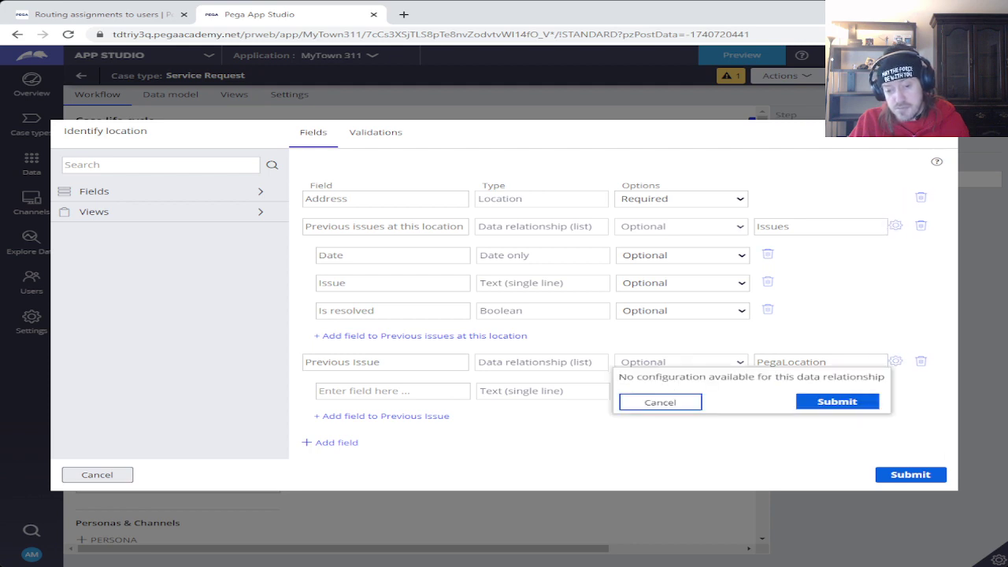
pyautogui.press('Return')
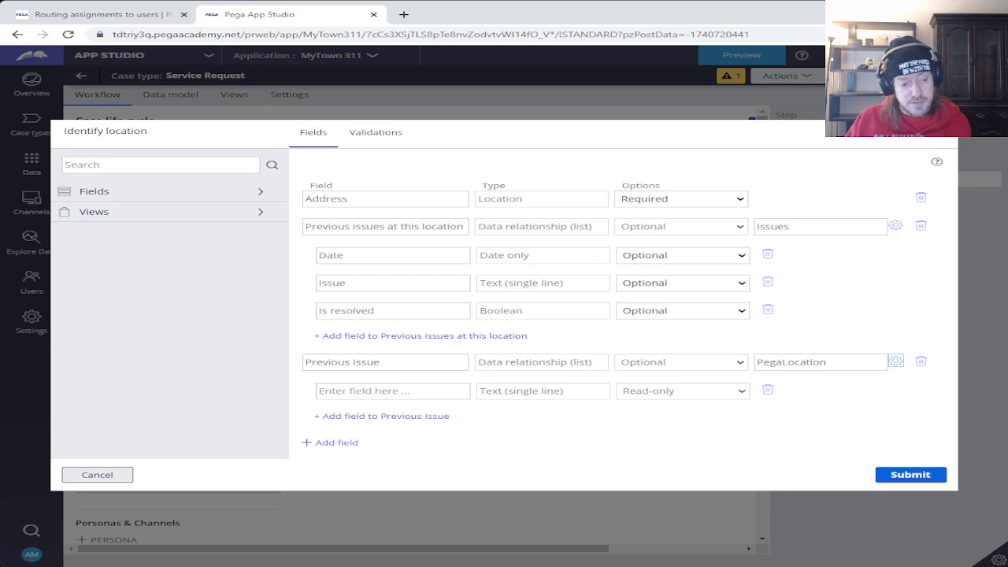
pyautogui.click(910, 474)
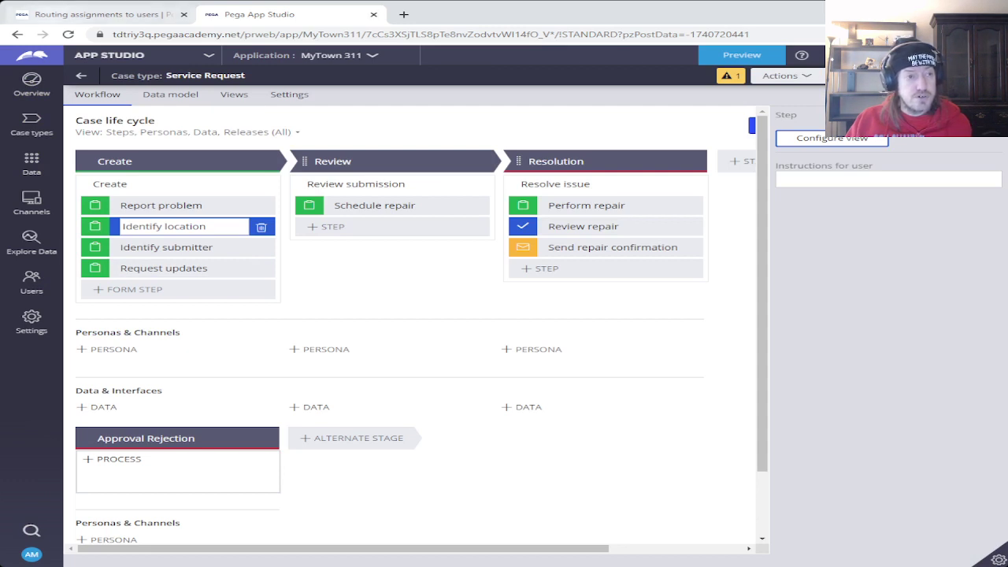
# - Return to the Routing assignments to users module page and close the Pega App Studio page
pyautogui.click(47, 14)
pyautogui.click(373, 14)
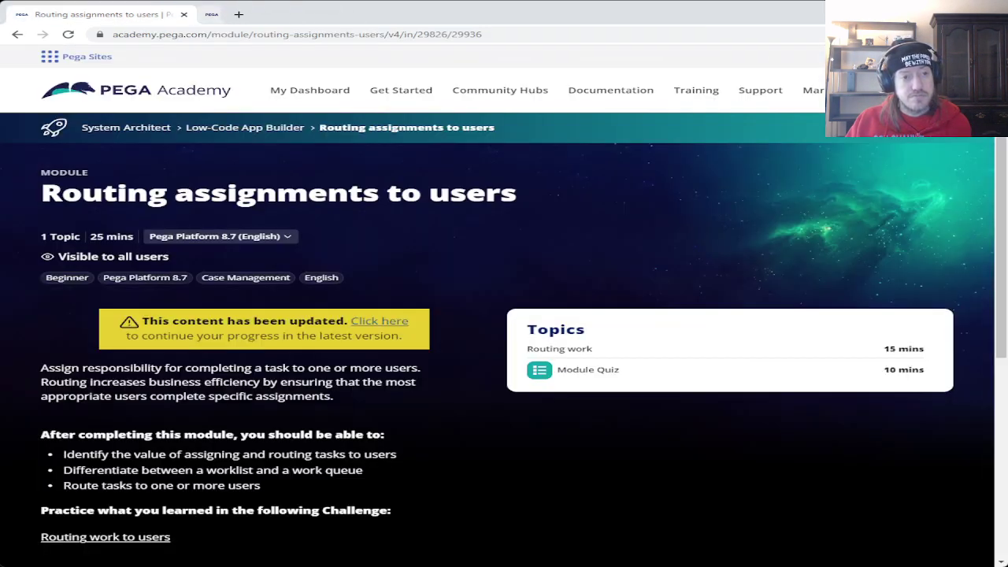